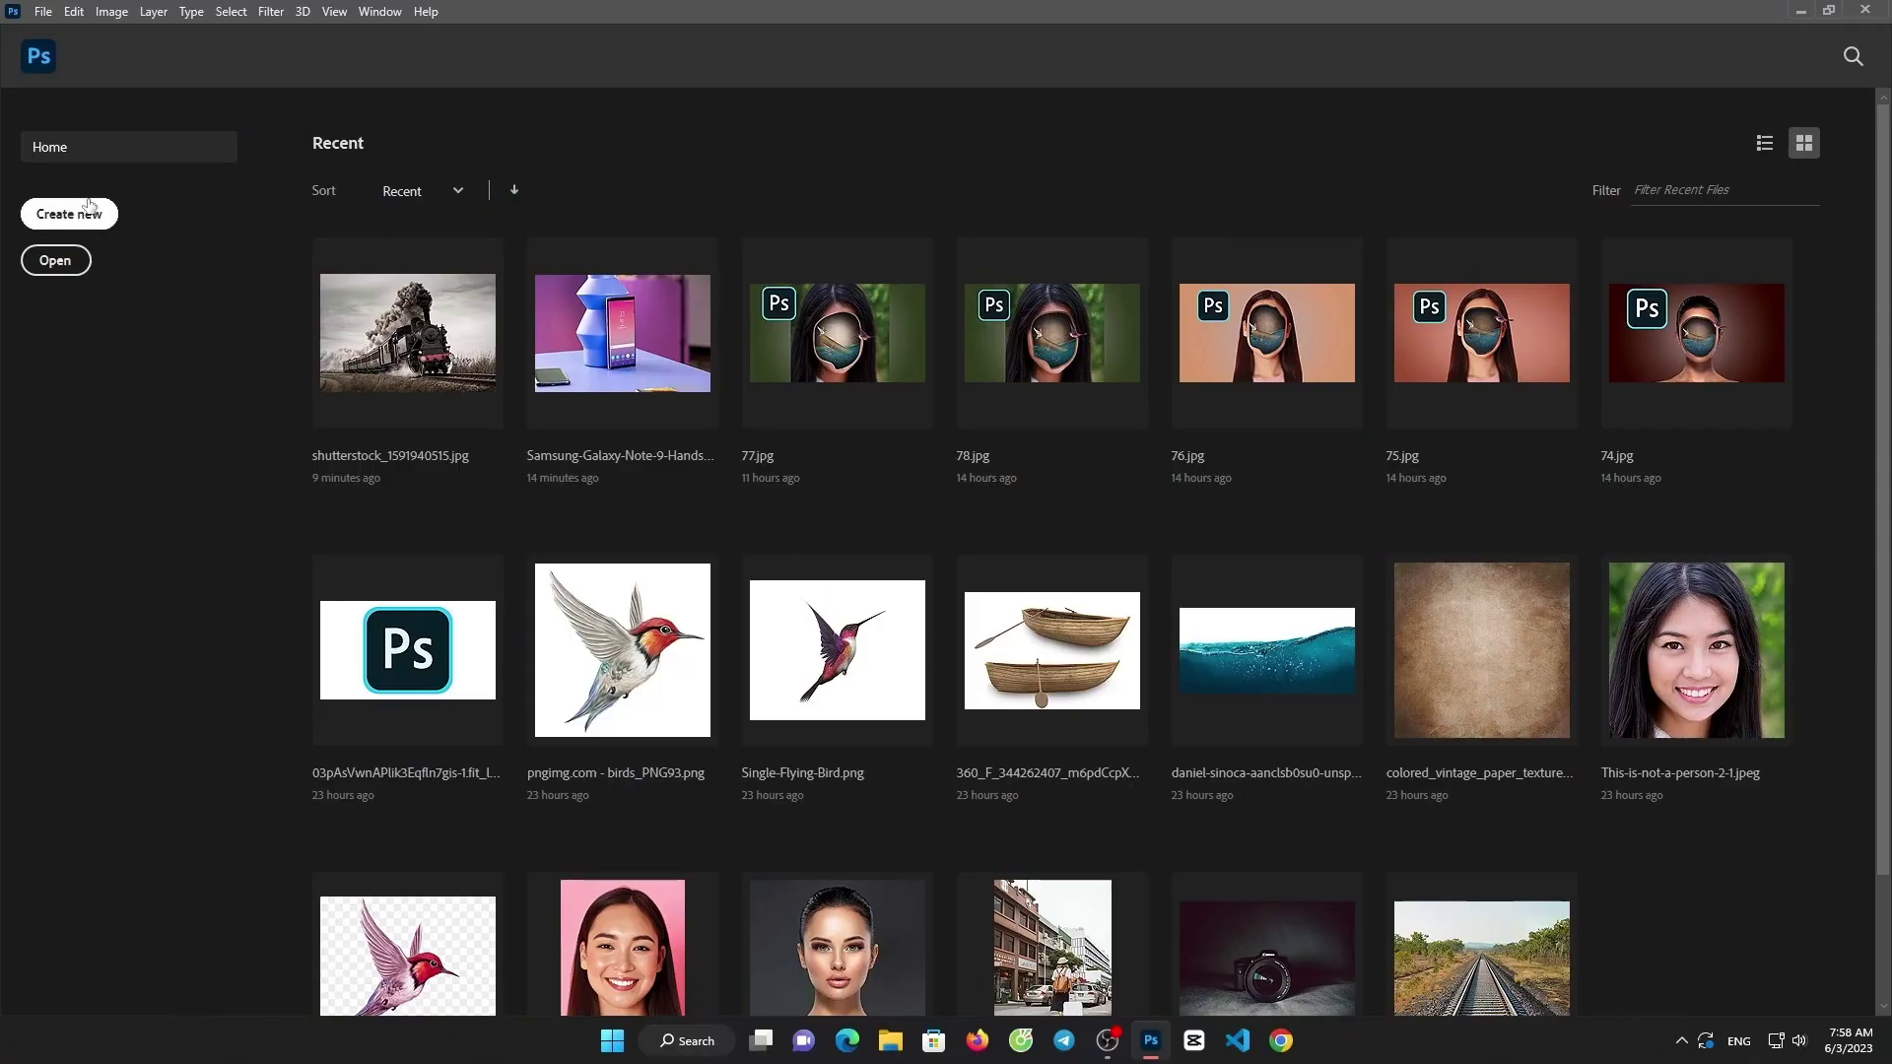
- Create a blank 1920×1080 document, then open Samsung-Galaxy-Note-9-Hands-On-12.jpg from Downloads
{"action": "left_click", "coordinate": [69, 214]}
{"action": "left_click", "coordinate": [1243, 766]}
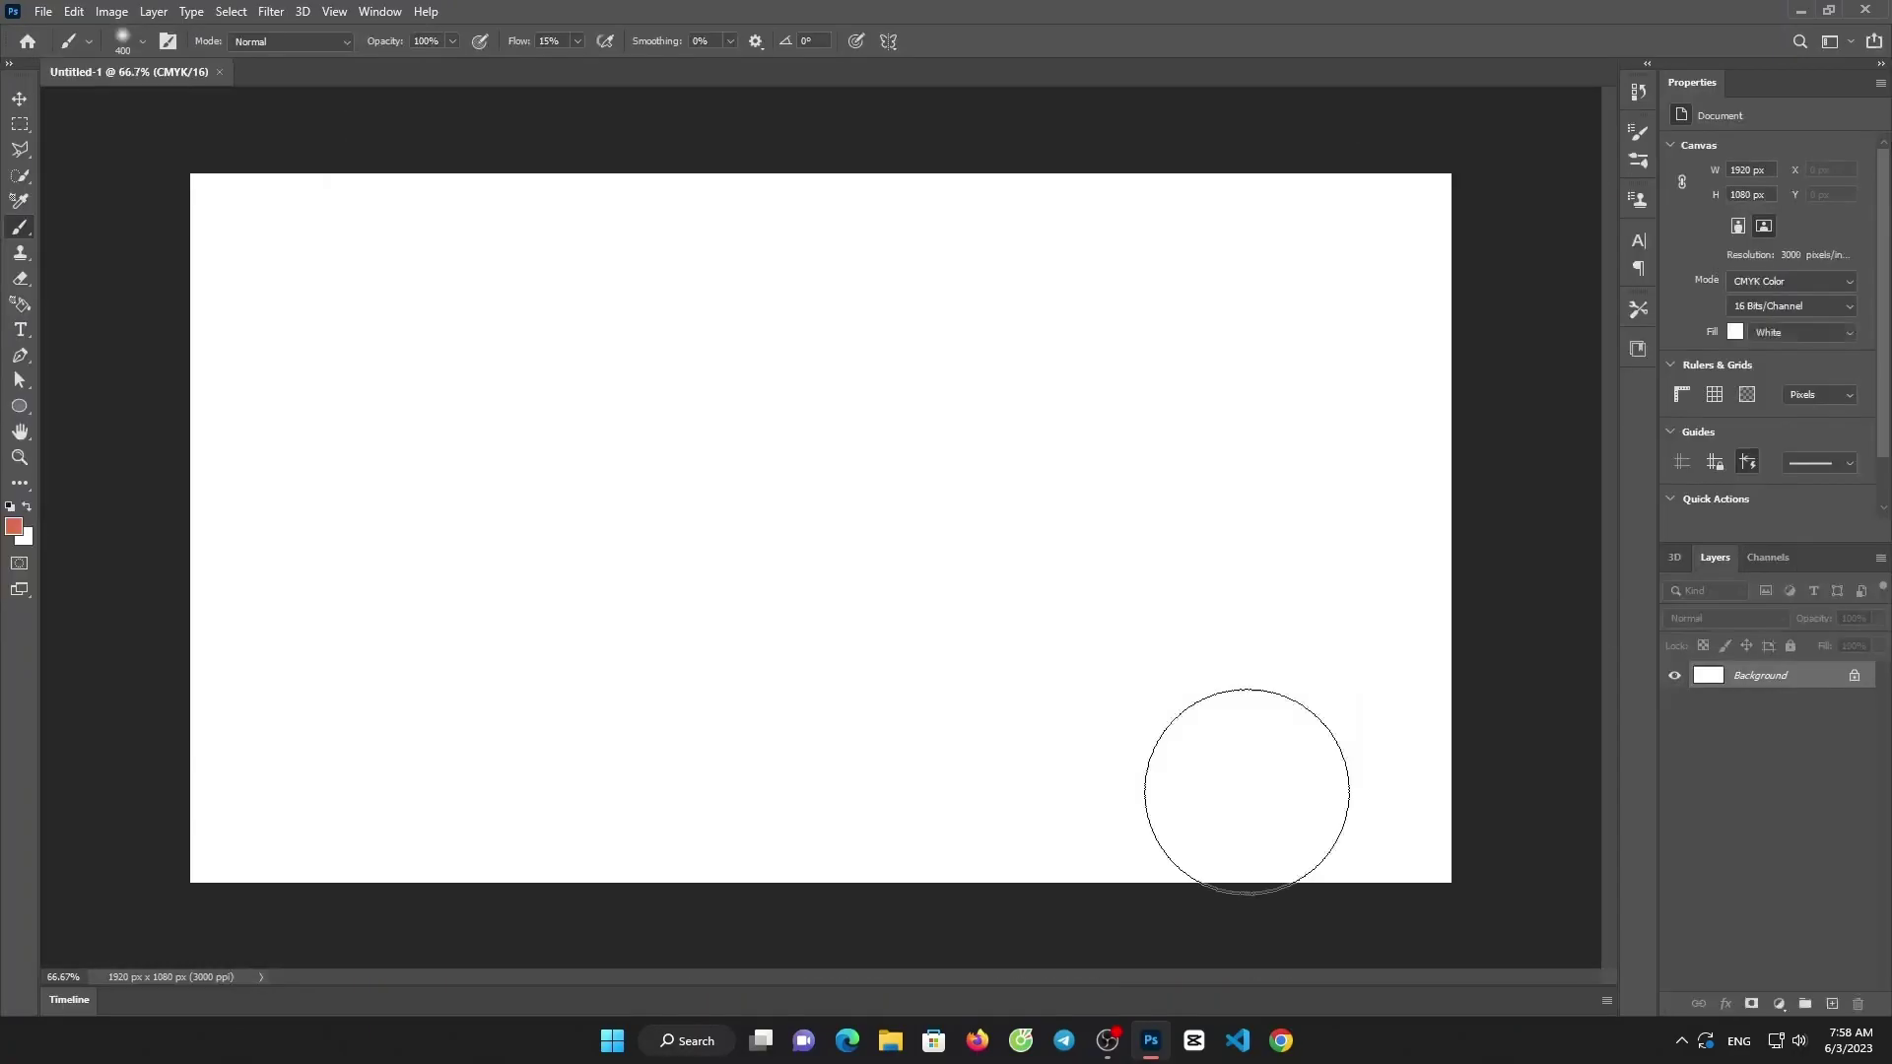
{"action": "left_click", "coordinate": [43, 10]}
{"action": "left_click", "coordinate": [59, 52]}
{"action": "left_click", "coordinate": [67, 204]}
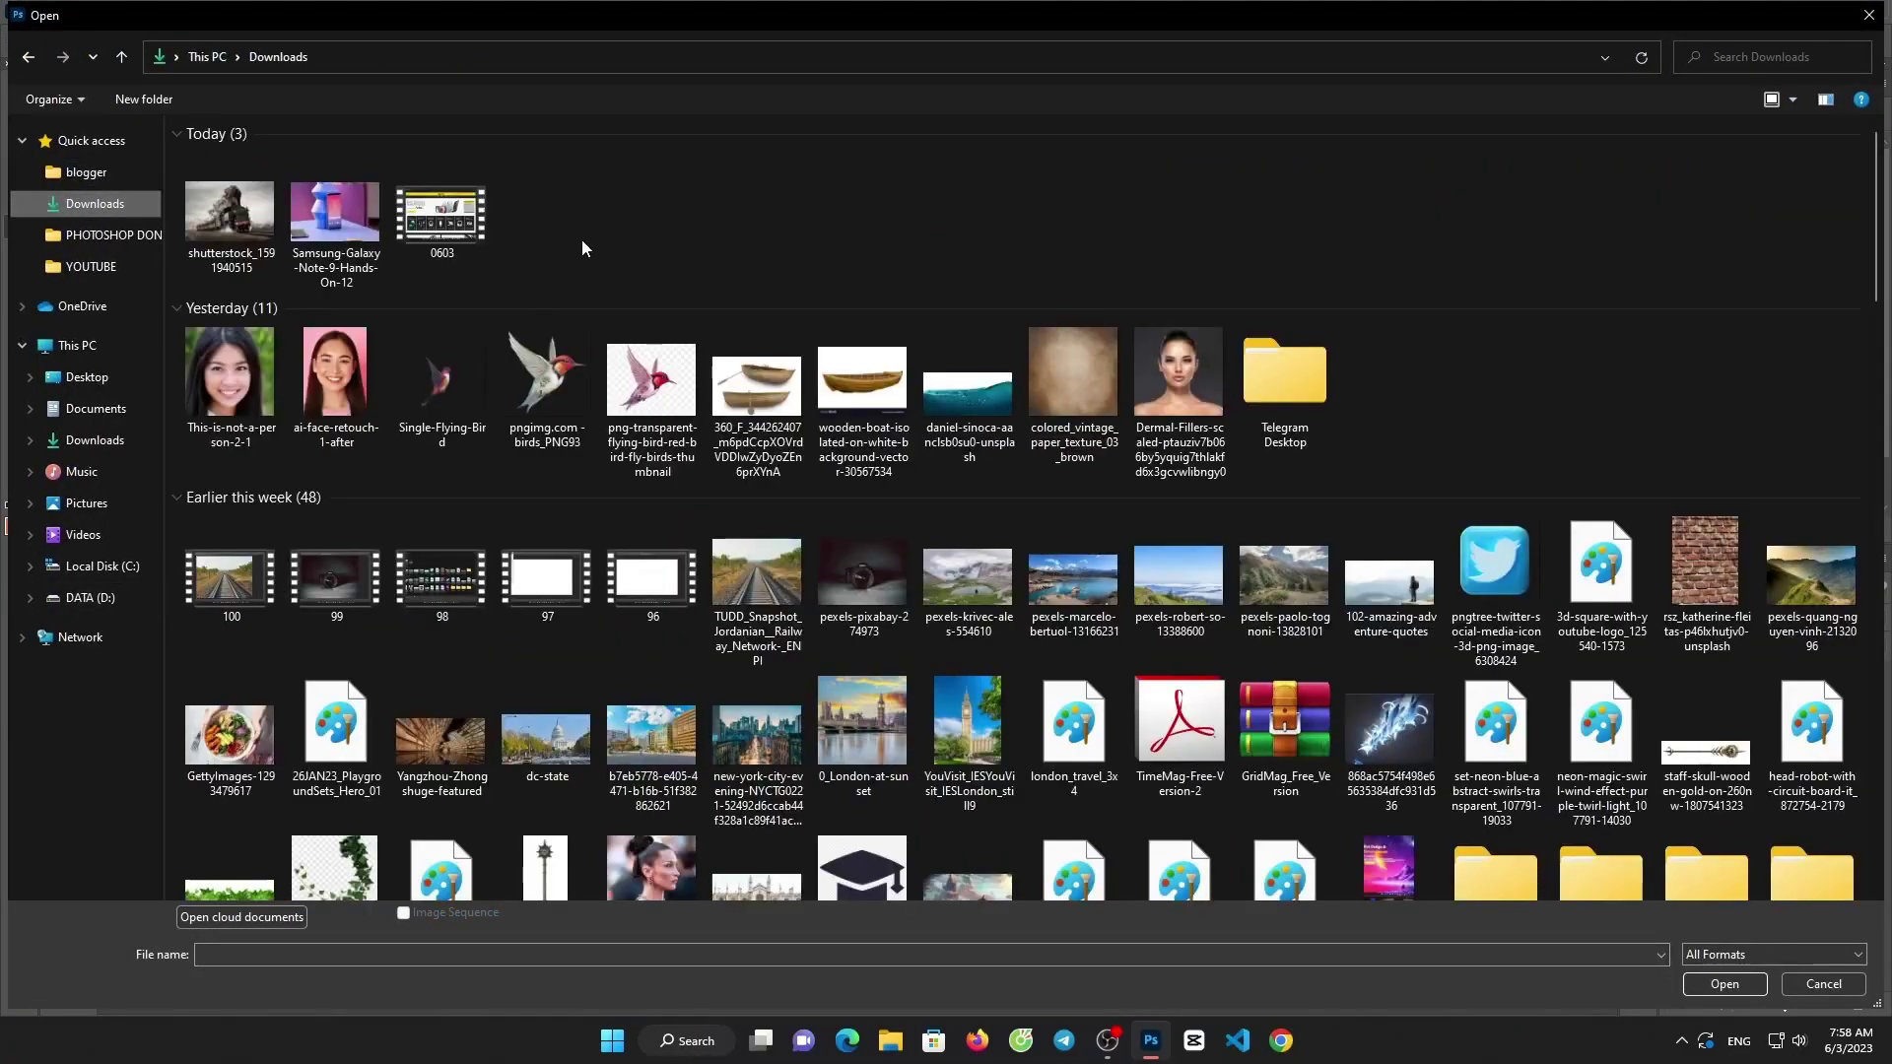
{"action": "double_click", "coordinate": [444, 212]}
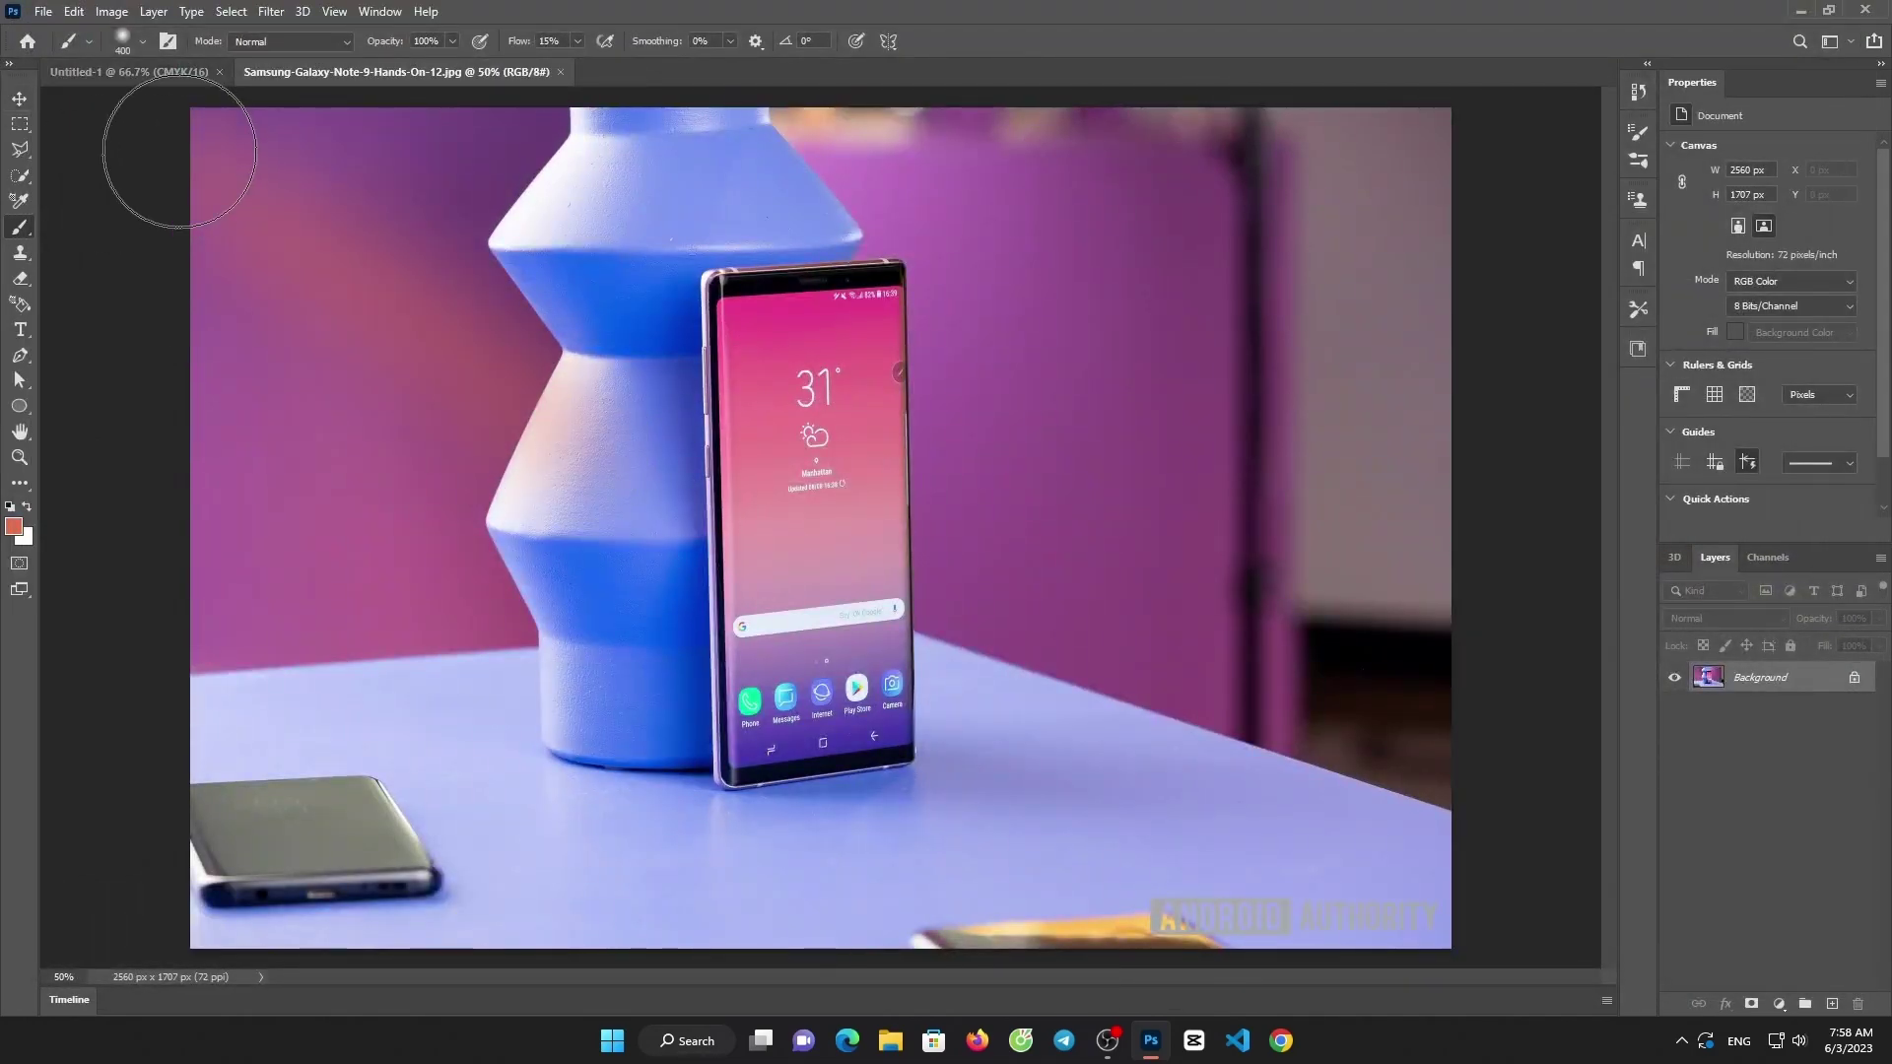
- Drag the phone photo into Untitled-1 and scale it to fill the canvas
{"action": "left_click", "coordinate": [20, 99]}
{"action": "left_click_drag", "start_coordinate": [122, 89], "coordinate": [330, 266]}
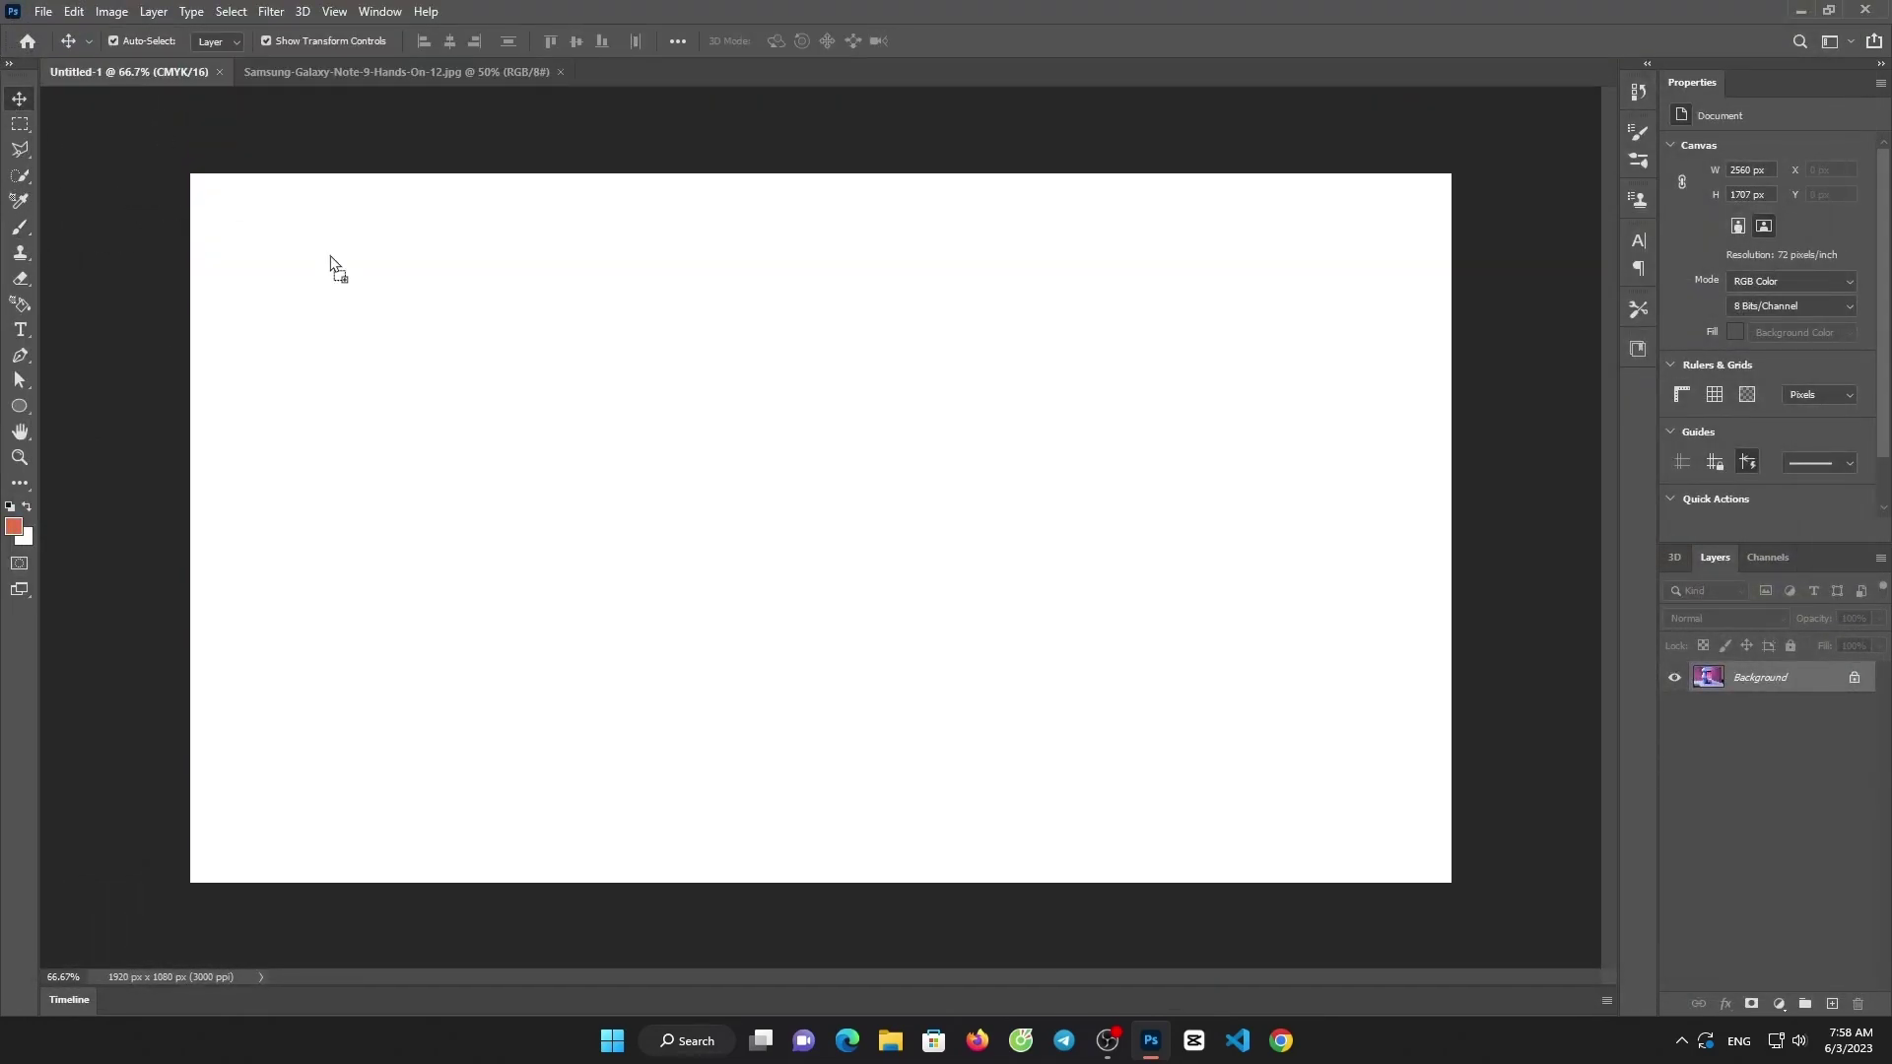
{"action": "left_click", "coordinate": [995, 400]}
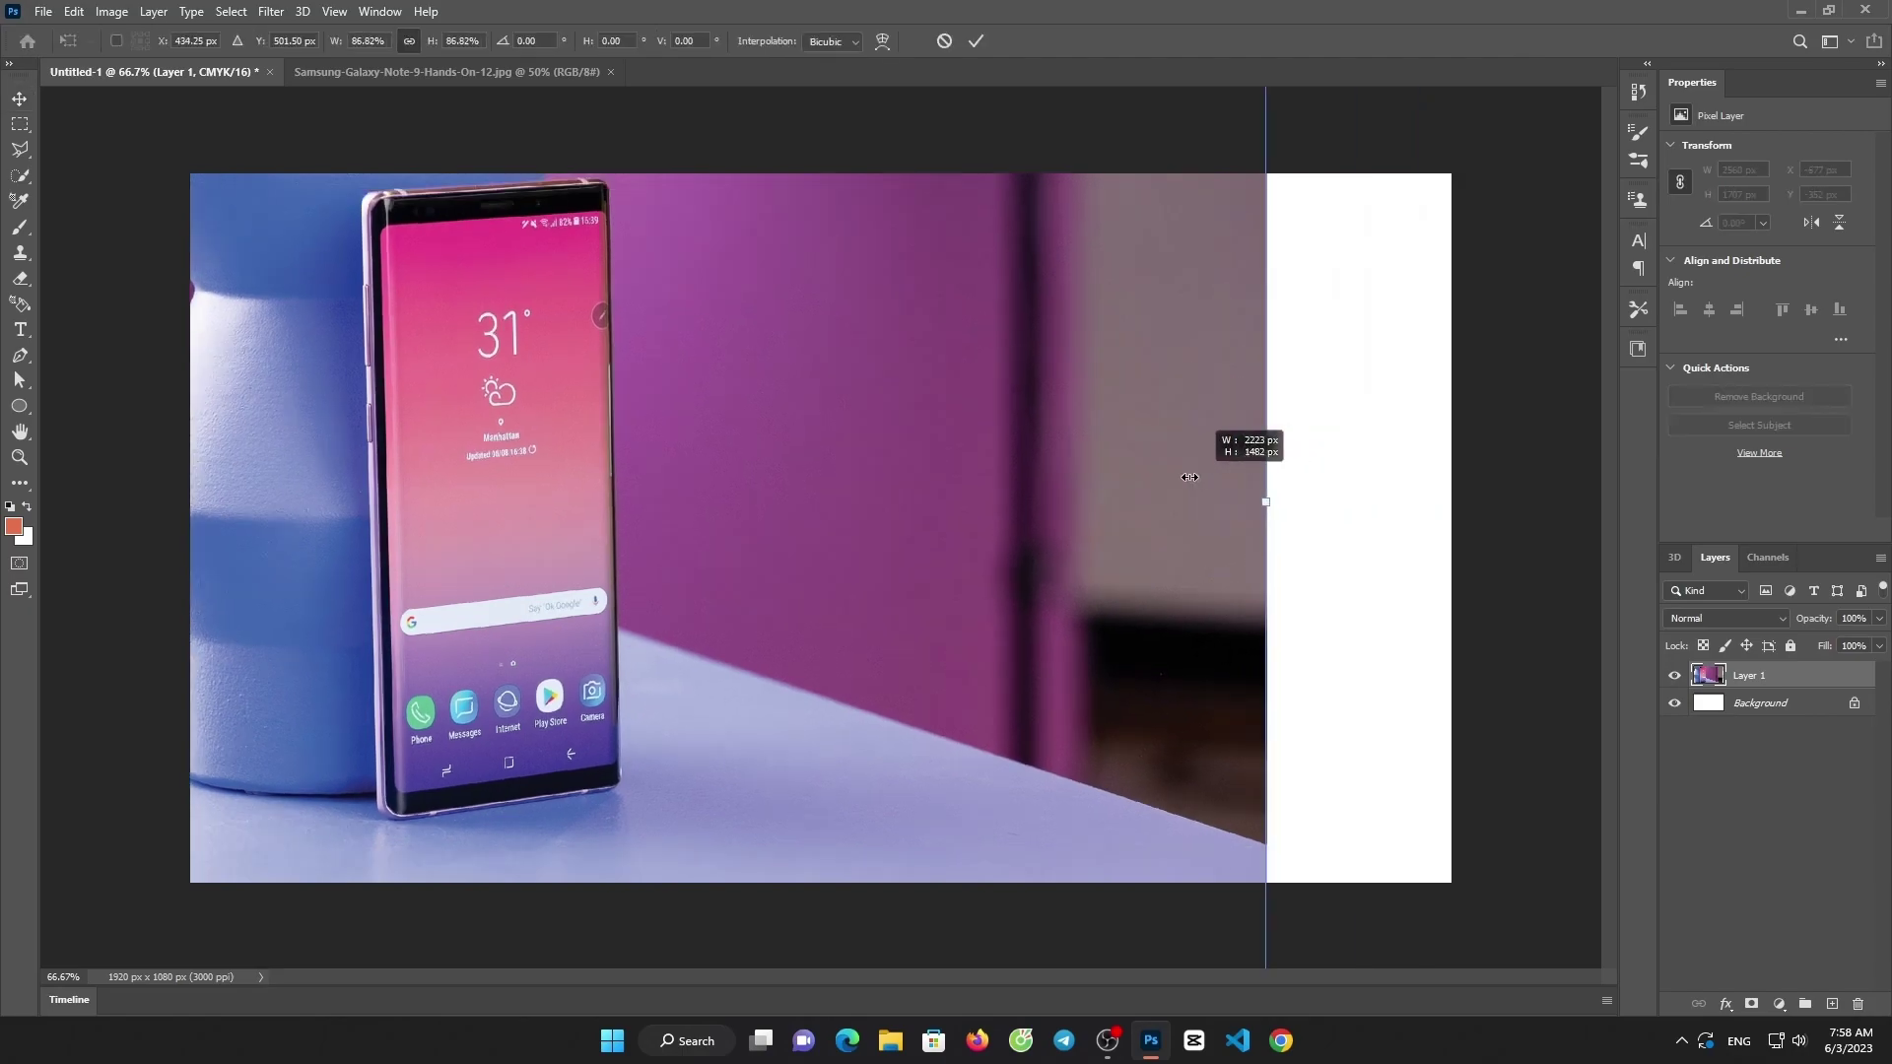
{"action": "mouse_move", "coordinate": [1446, 464]}
{"action": "left_mouse_down"}
{"action": "mouse_move", "coordinate": [1253, 473]}
{"action": "mouse_move", "coordinate": [1125, 429]}
{"action": "mouse_move", "coordinate": [1147, 414]}
{"action": "left_mouse_up"}
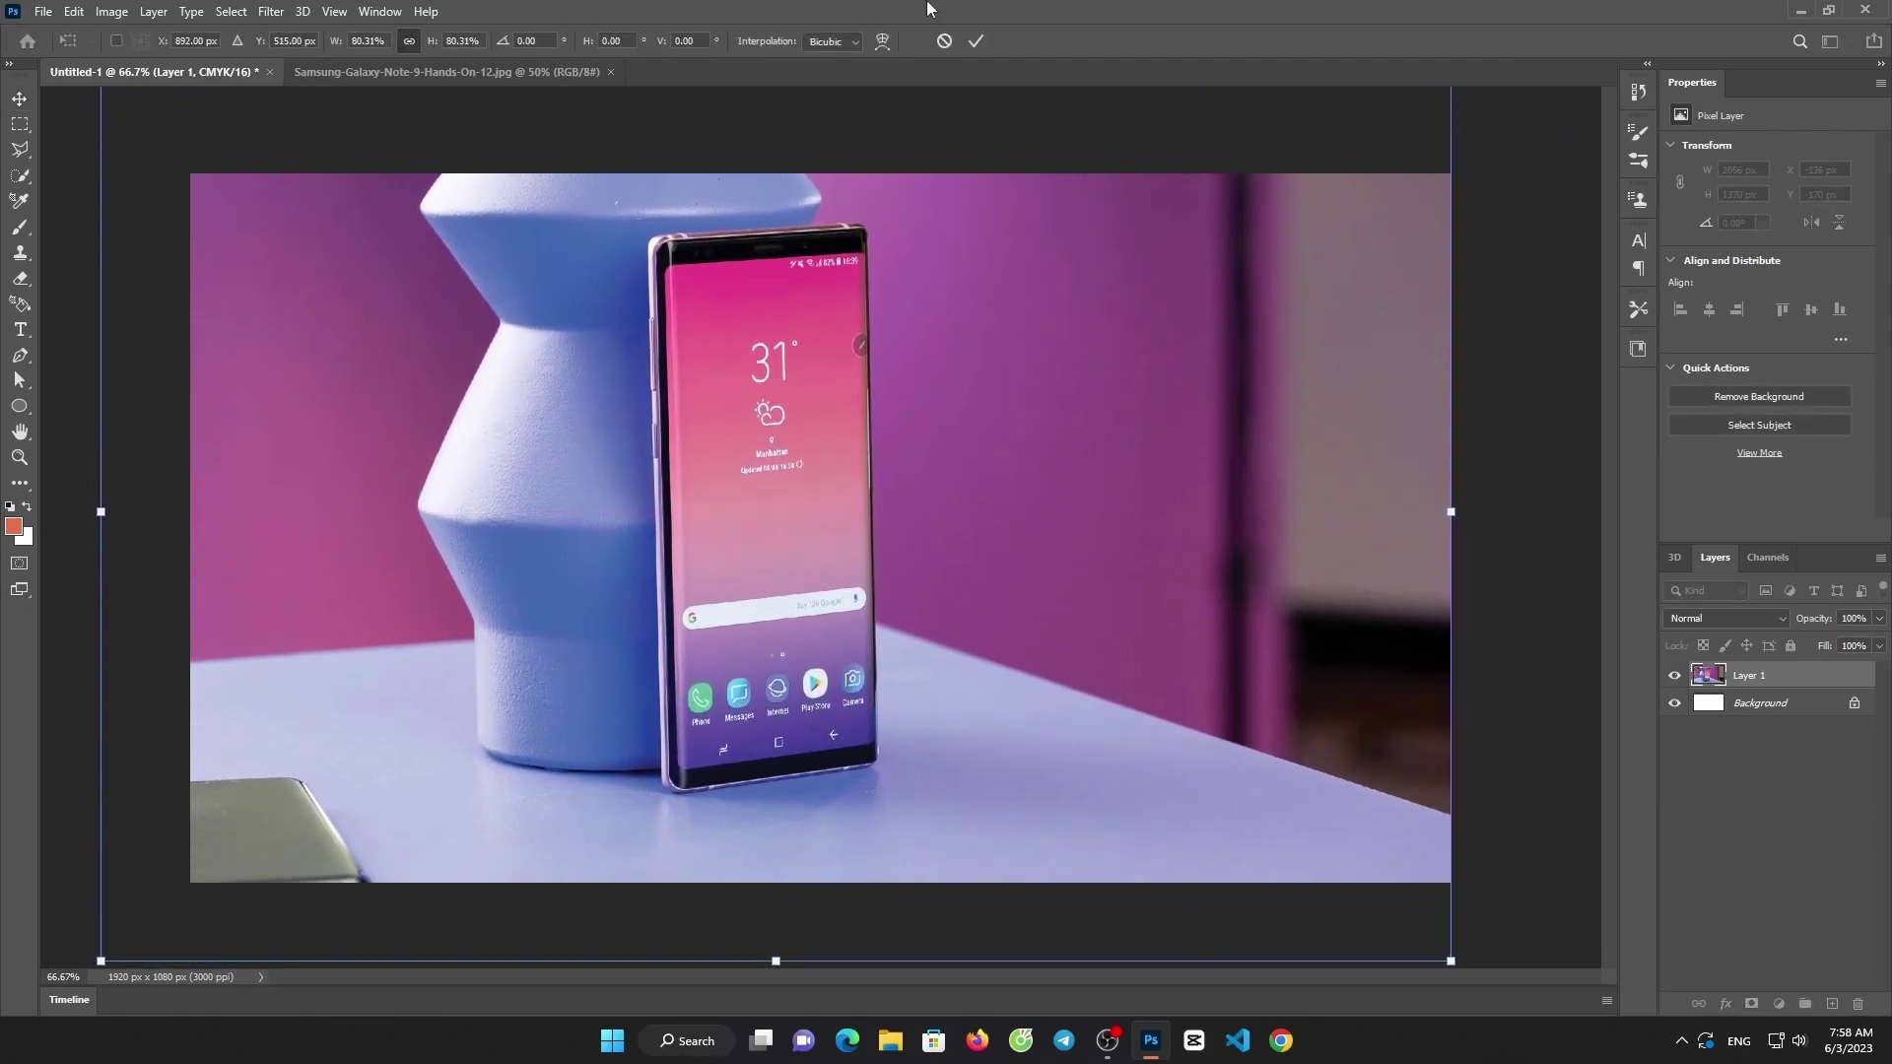
{"action": "key", "text": "Return"}
- Unlock the Background as Layer 0 and make the phone photo layer active
{"action": "left_click", "coordinate": [1855, 703]}
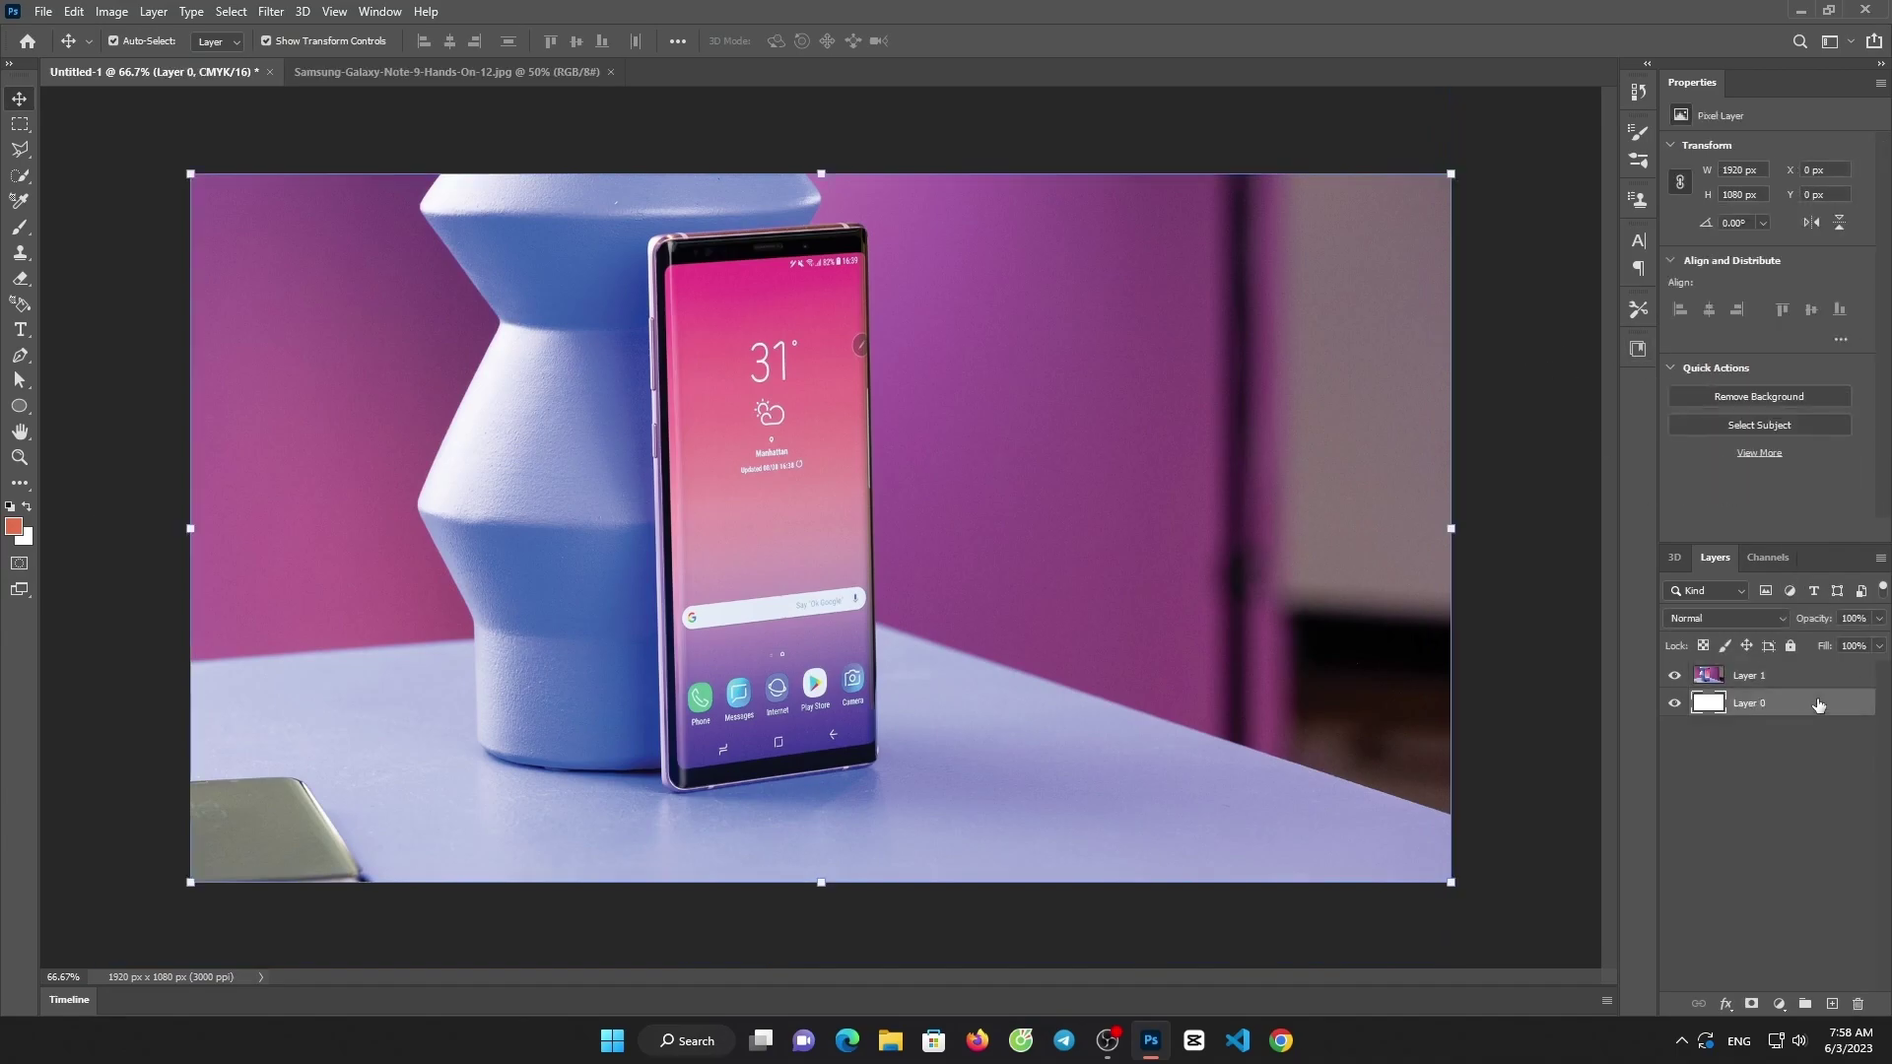
{"action": "left_click", "coordinate": [1773, 675]}
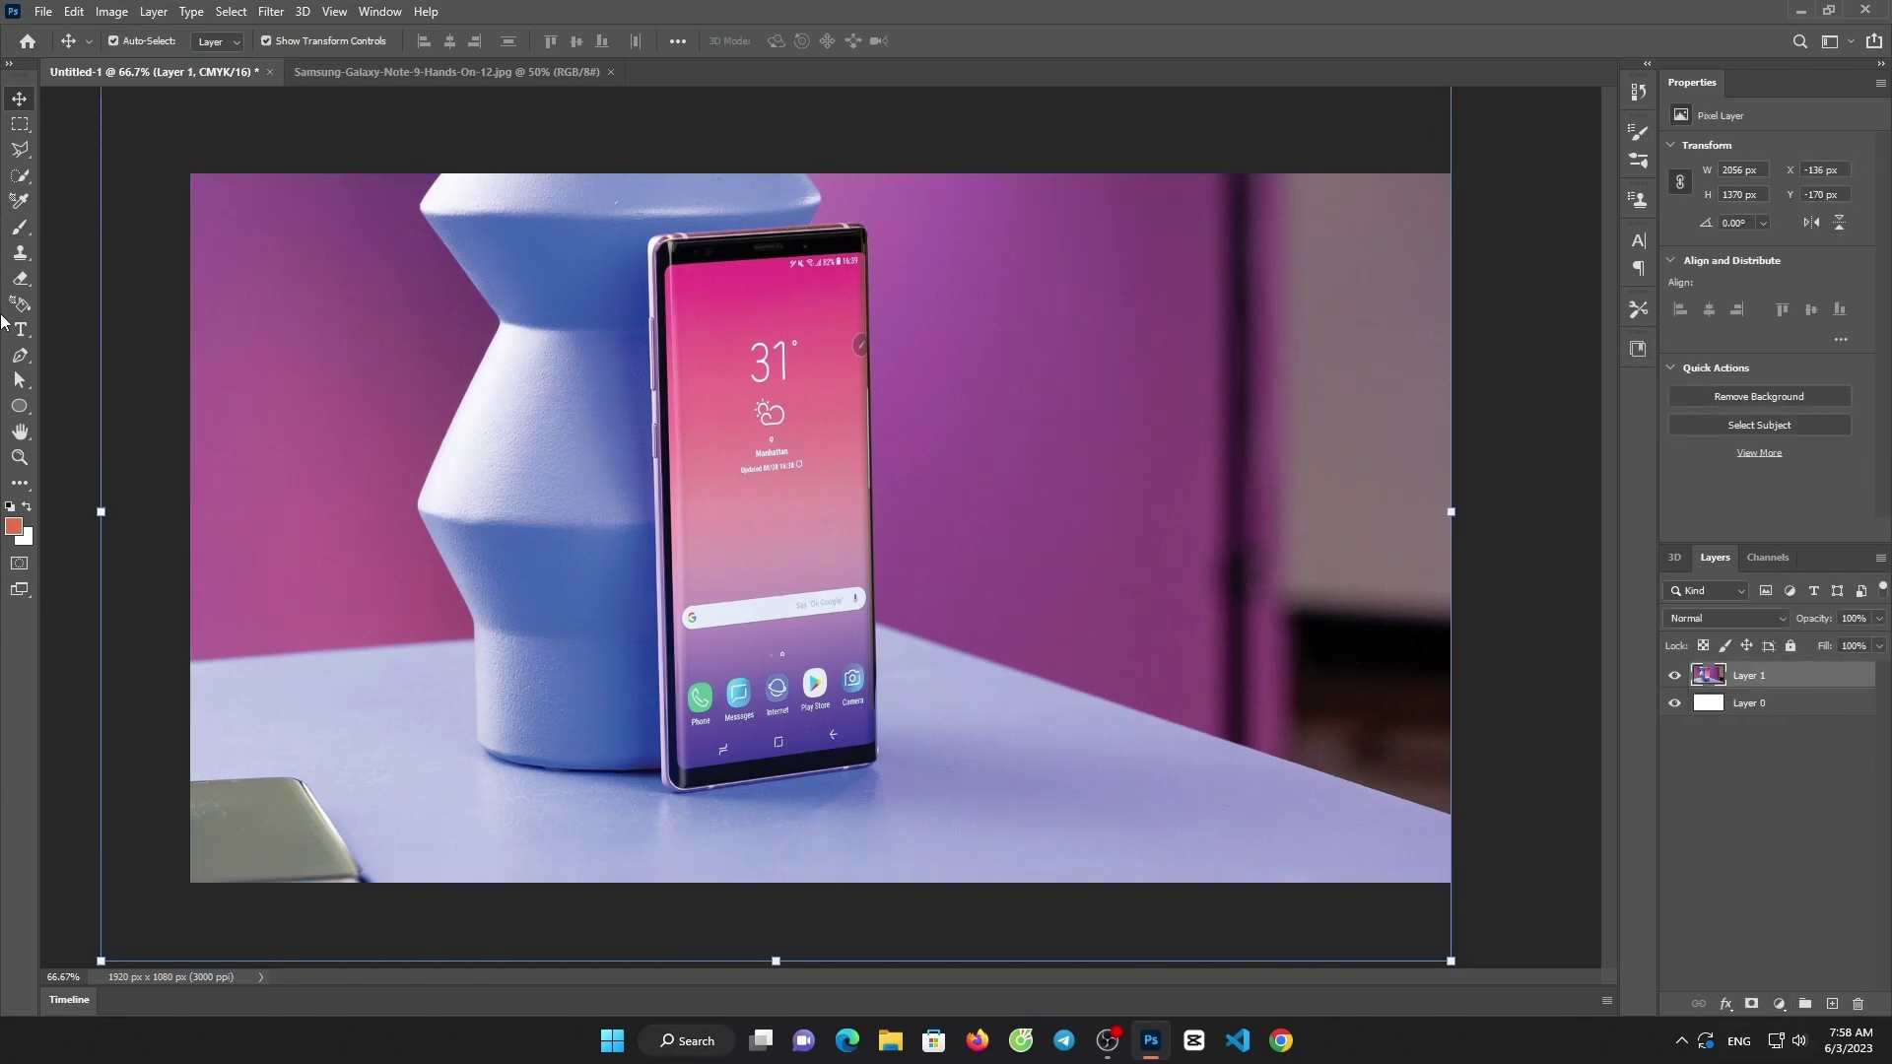
{"action": "left_click", "coordinate": [20, 355]}
- Start a pen path at the screen's top edge and run it down the left edge
{"action": "scroll", "coordinate": [676, 287], "scroll_direction": "up", "scroll_amount": 2}
{"action": "scroll", "coordinate": [651, 216], "scroll_direction": "up", "scroll_amount": 3}
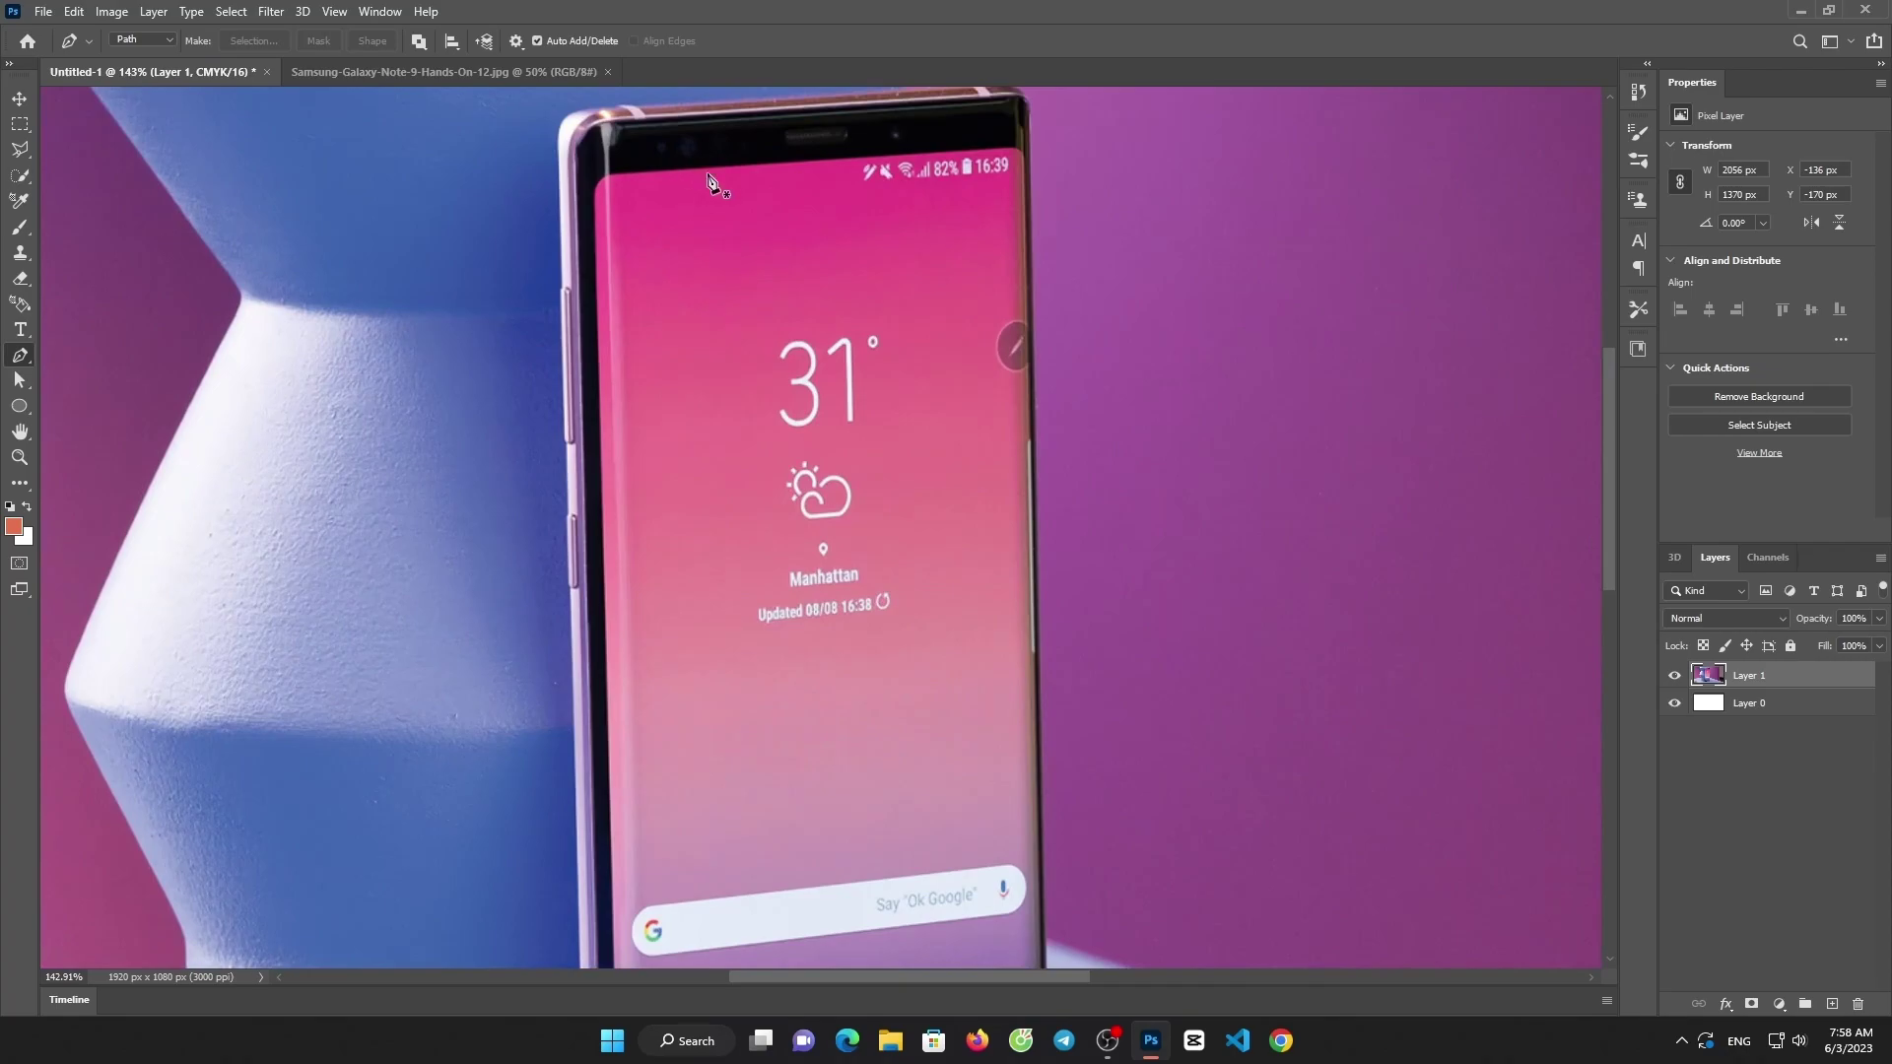
{"action": "left_click", "coordinate": [618, 175]}
{"action": "left_click", "coordinate": [599, 259]}
{"action": "left_click", "coordinate": [598, 389]}
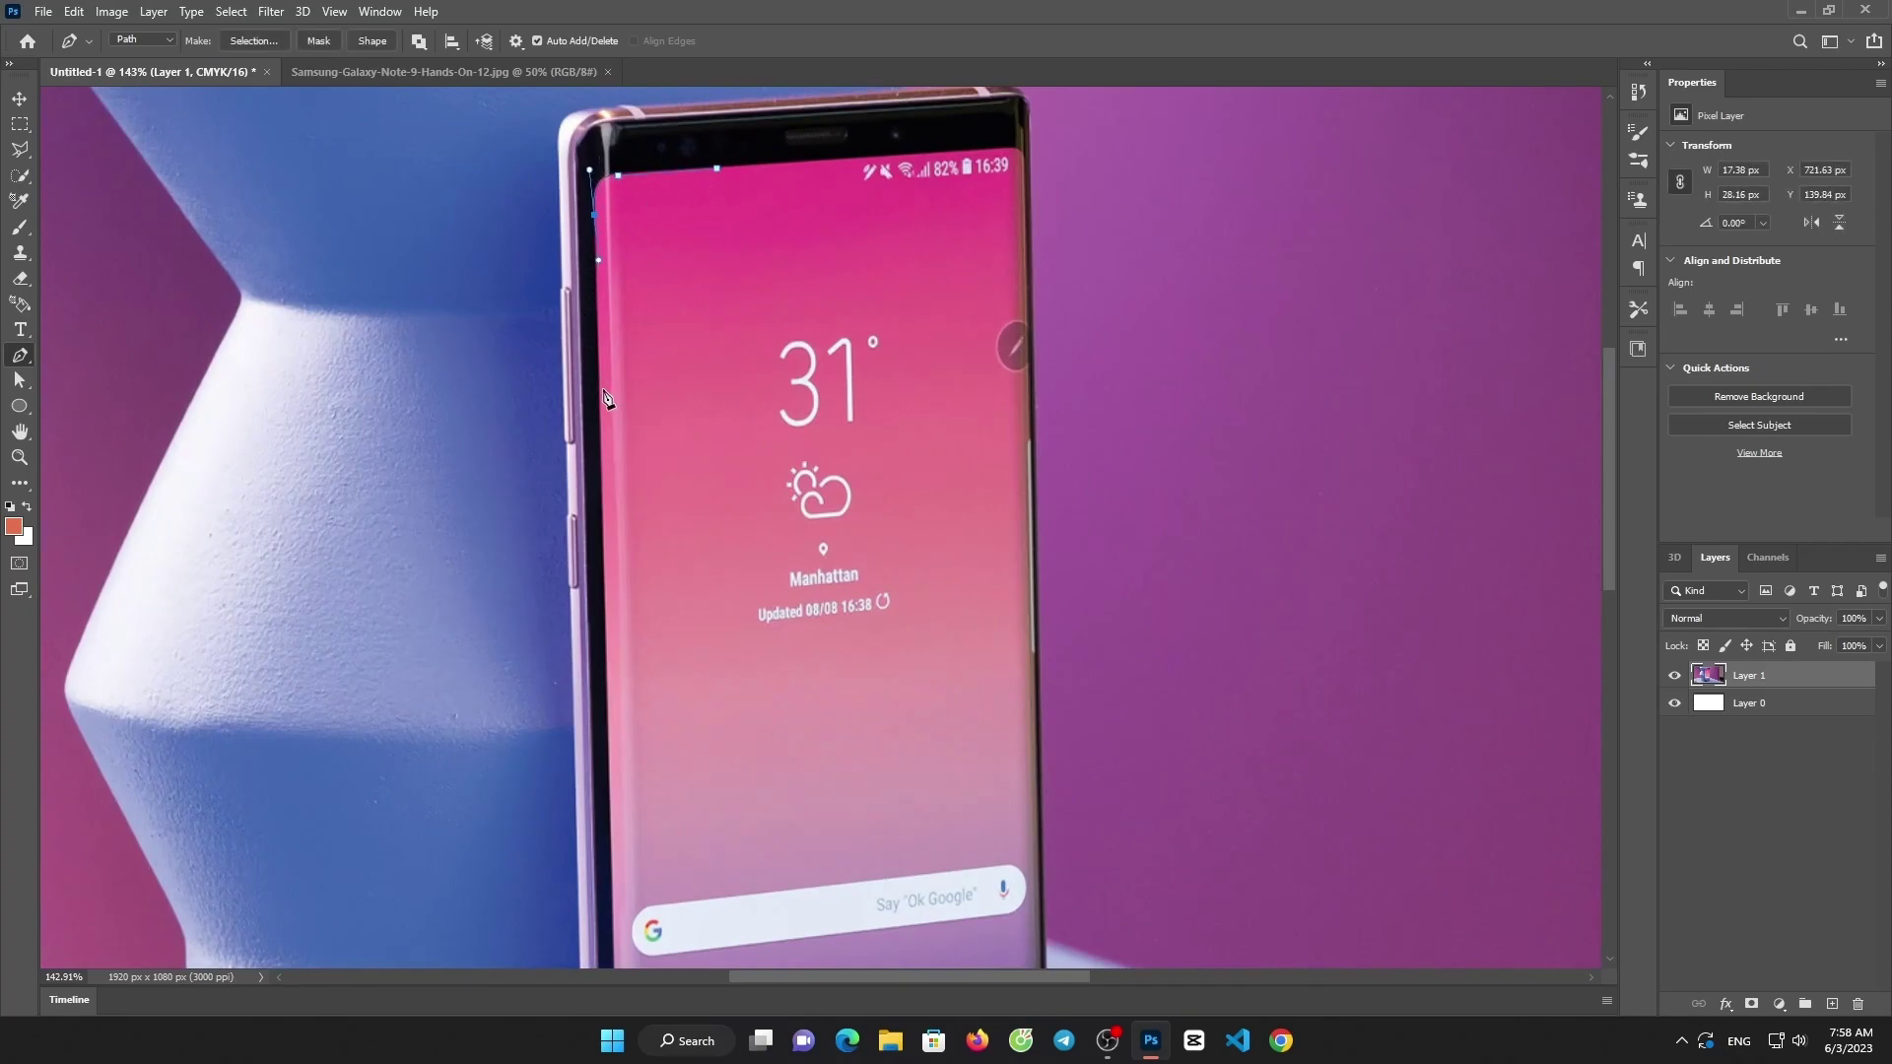
{"action": "left_click", "coordinate": [604, 532]}
{"action": "scroll", "coordinate": [689, 527], "scroll_direction": "down", "scroll_amount": 5}
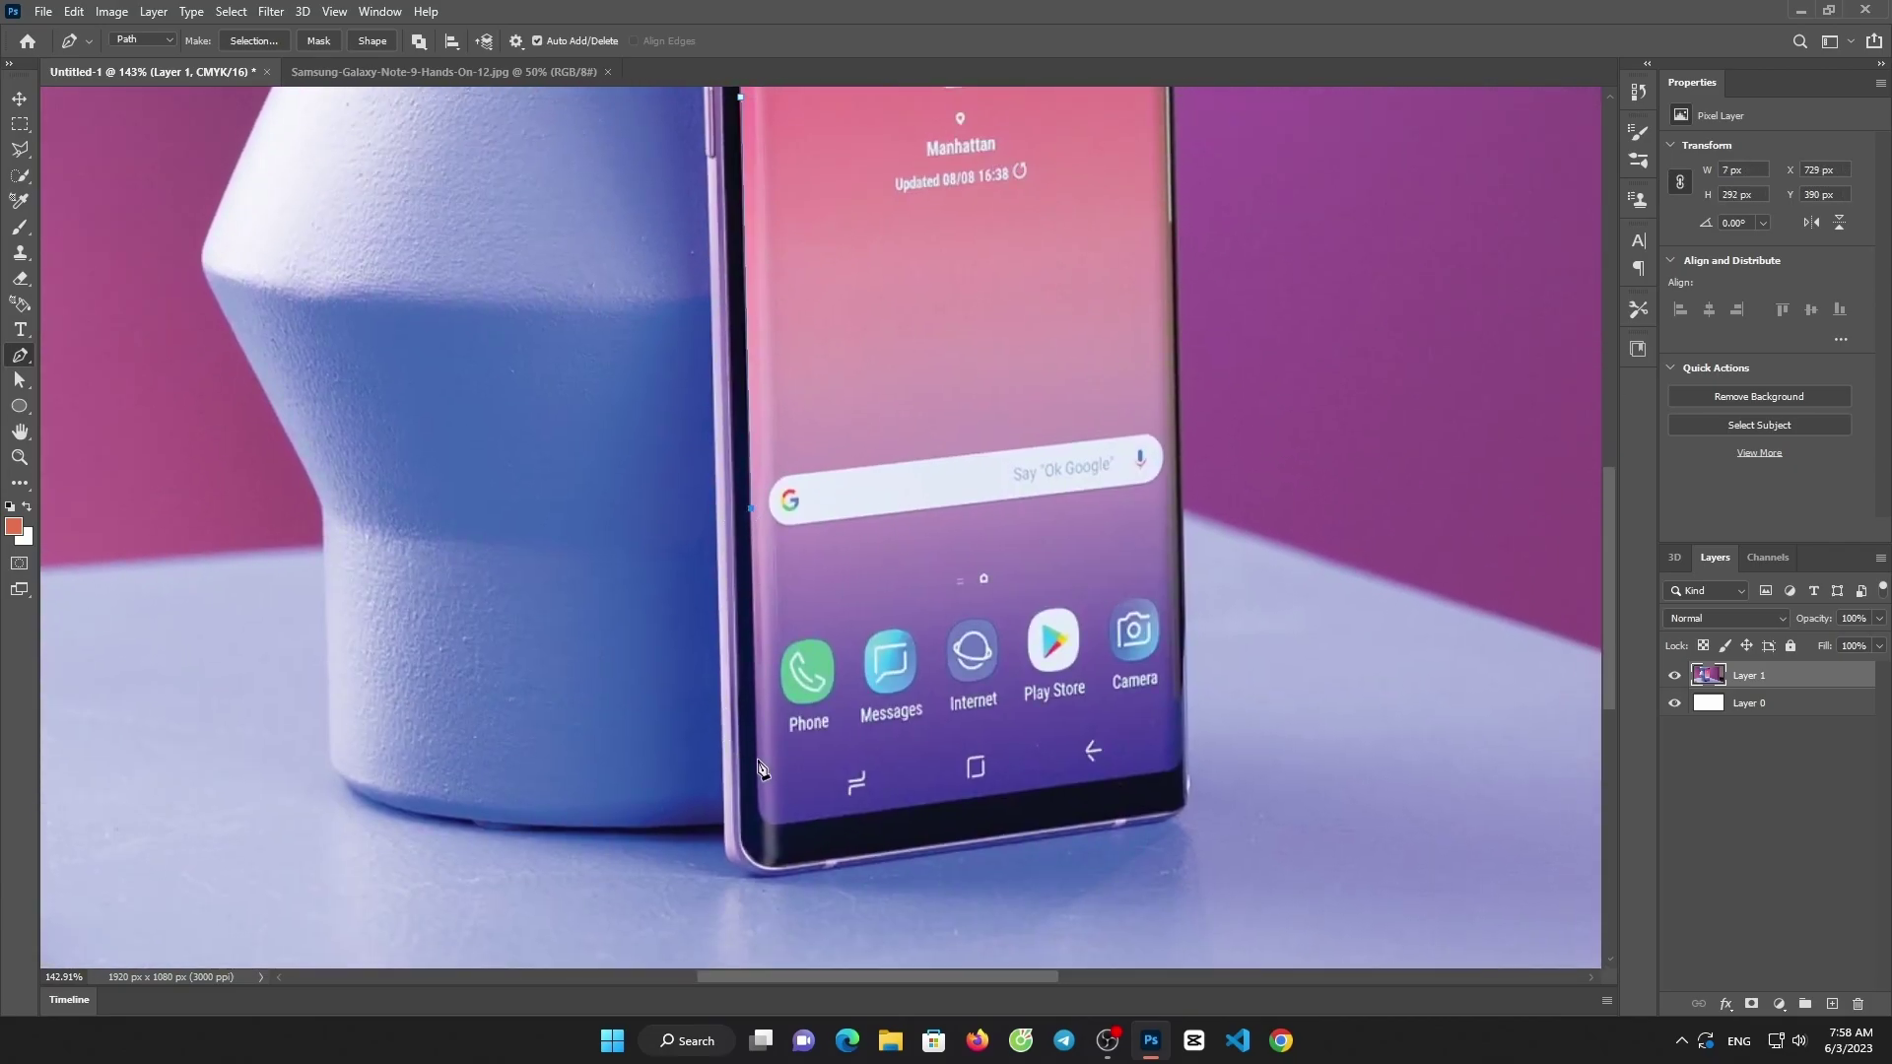
- Continue the path along the bottom and right edges, closing it at the top
{"action": "left_click", "coordinate": [758, 795]}
{"action": "left_click", "coordinate": [844, 814]}
{"action": "left_click", "coordinate": [1081, 780]}
{"action": "left_click_drag", "start_coordinate": [1173, 205], "coordinate": [1044, 675]}
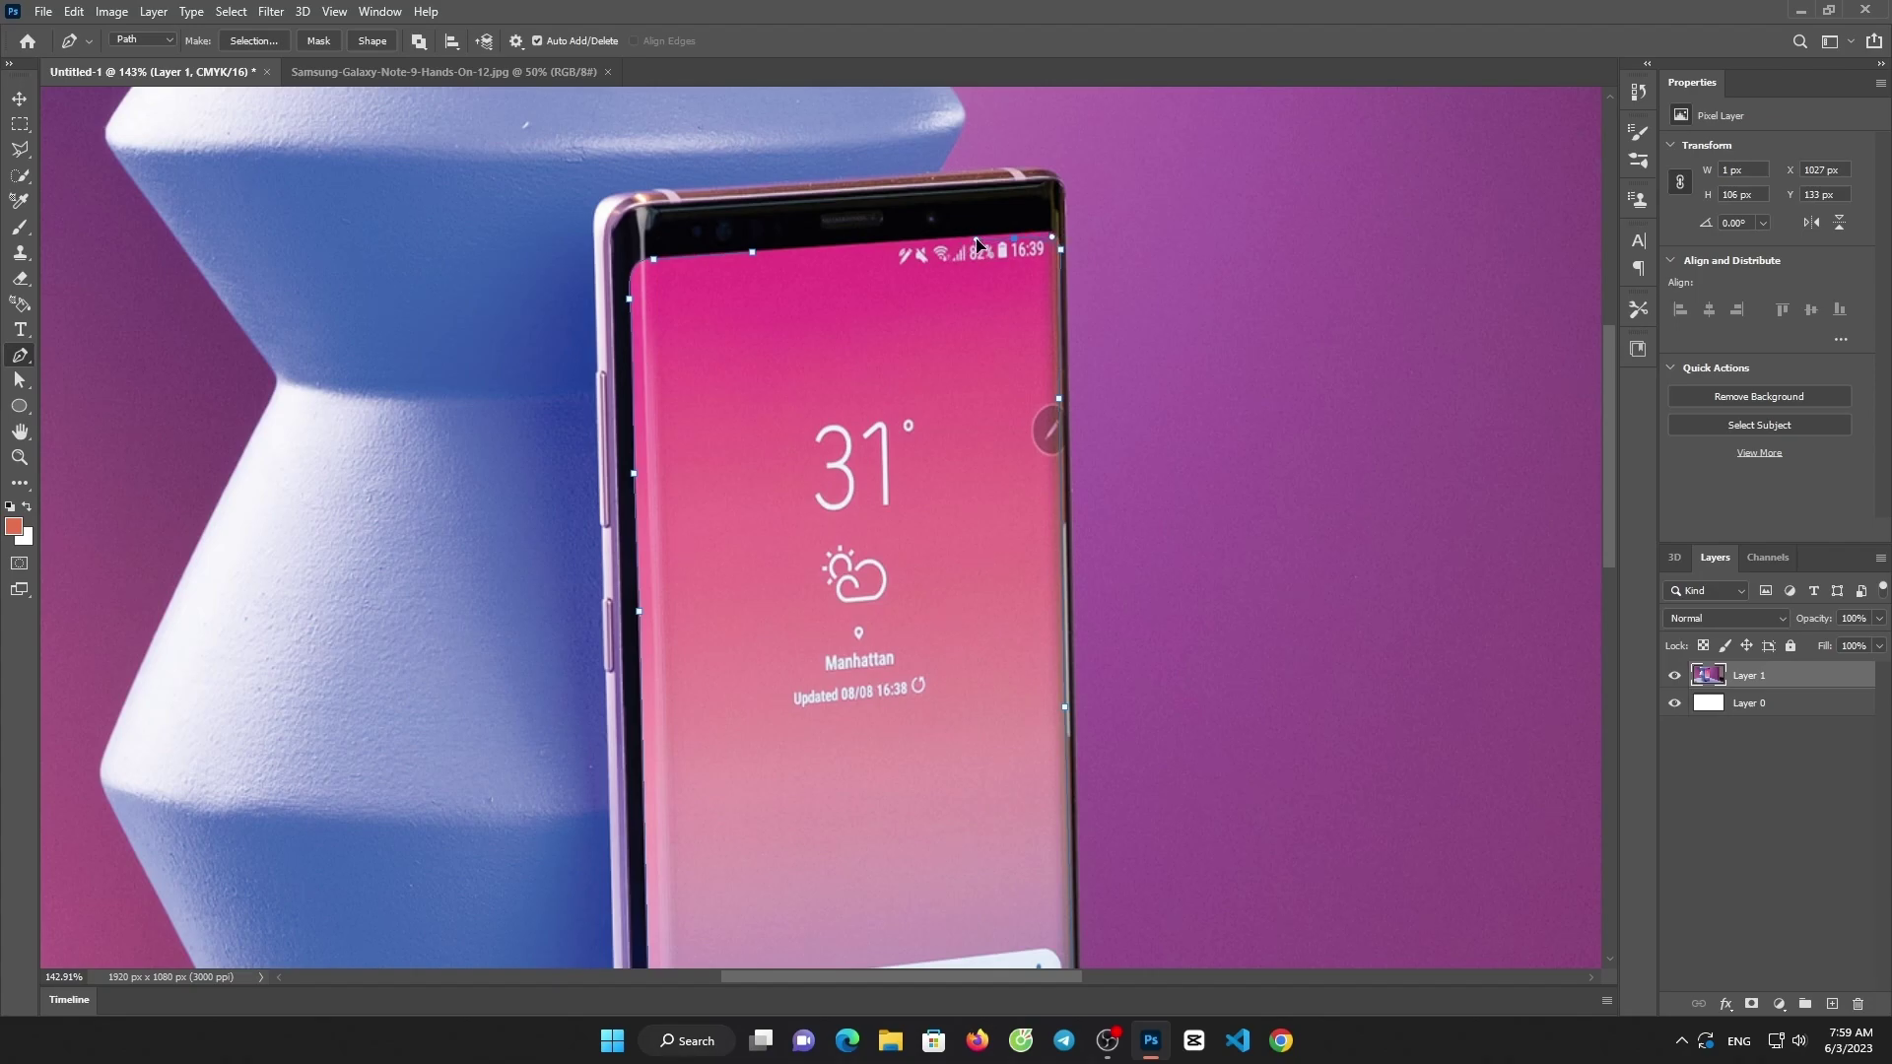
{"action": "left_click", "coordinate": [976, 239]}
{"action": "left_click", "coordinate": [869, 245]}
{"action": "right_click", "coordinate": [853, 250]}
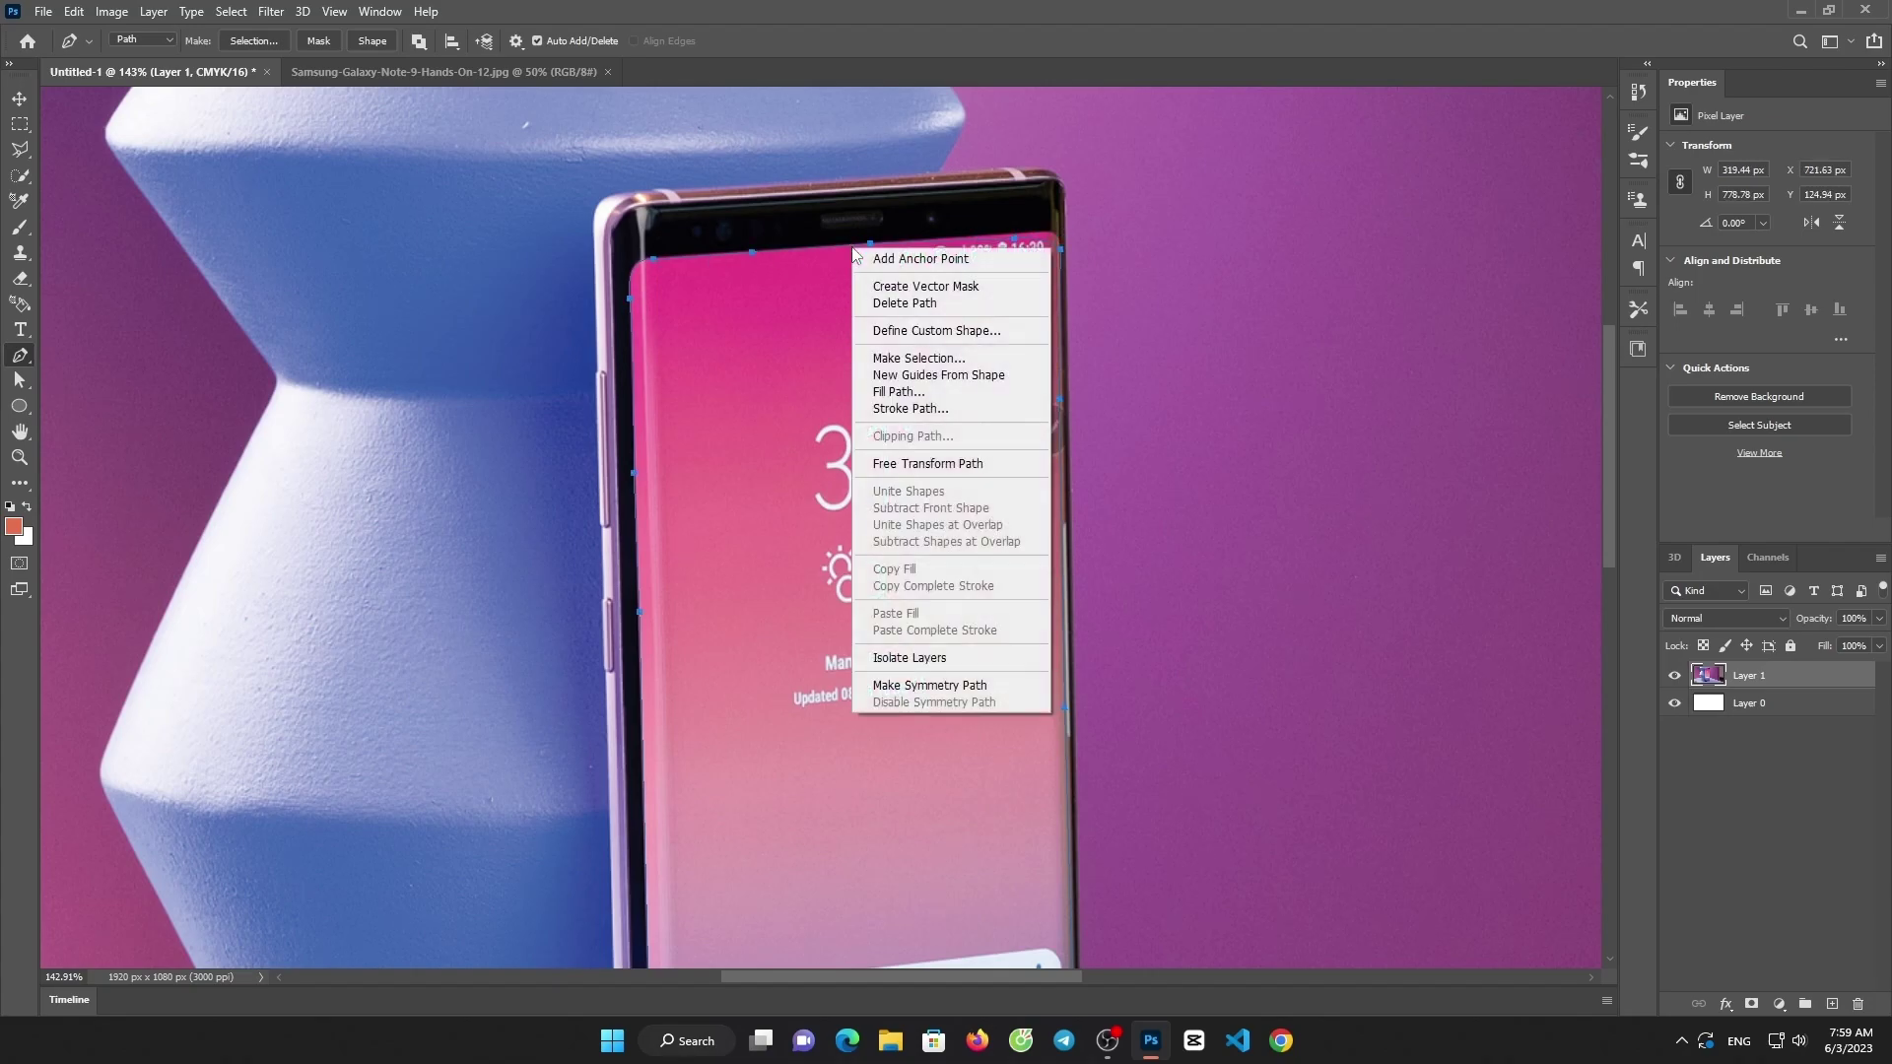
- Turn the screen path into a selection with 0 feather
{"action": "left_click", "coordinate": [912, 358]}
{"action": "left_click", "coordinate": [1060, 287]}
{"action": "scroll", "coordinate": [1215, 621], "scroll_direction": "down", "scroll_amount": 3}
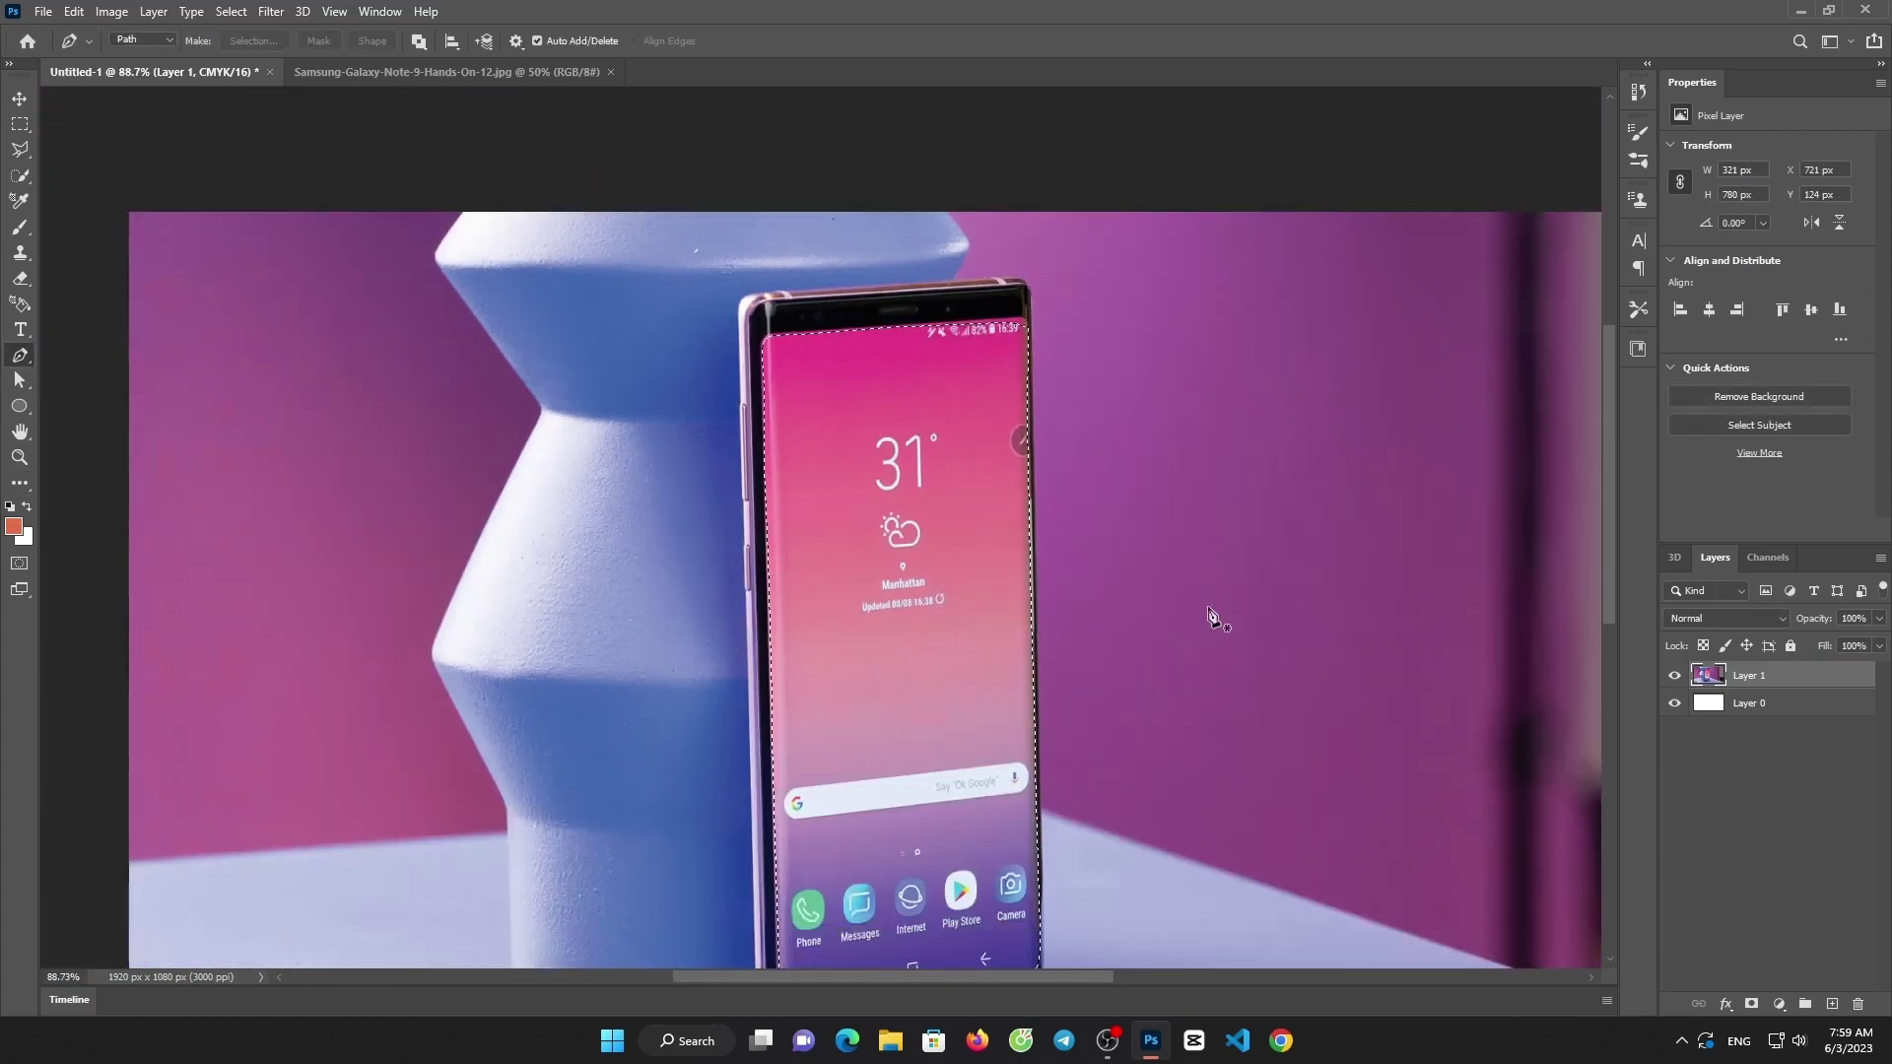
{"action": "left_click", "coordinate": [1830, 1004]}
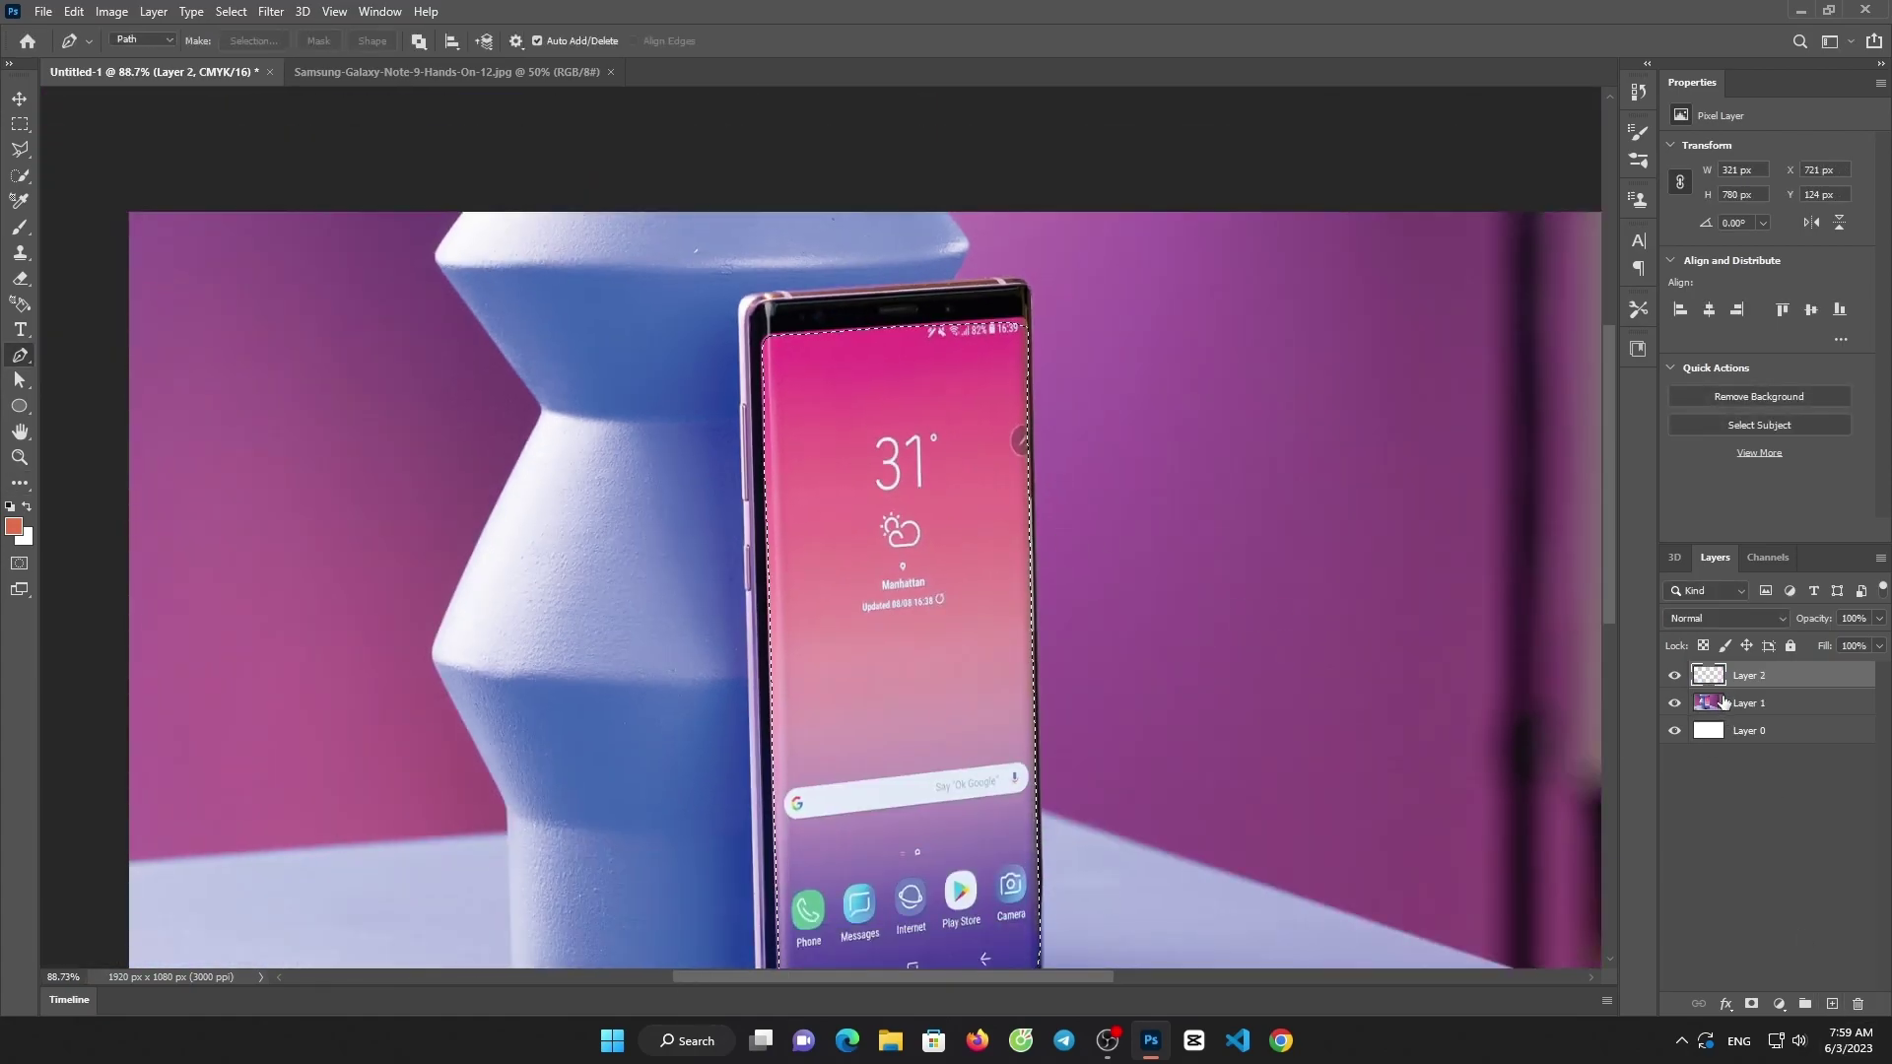
{"action": "key", "text": "ctrl+z"}
- Copy the selected screen onto Layer 2 and toggle Layer 1's visibility to check it
{"action": "key", "text": "ctrl+j"}
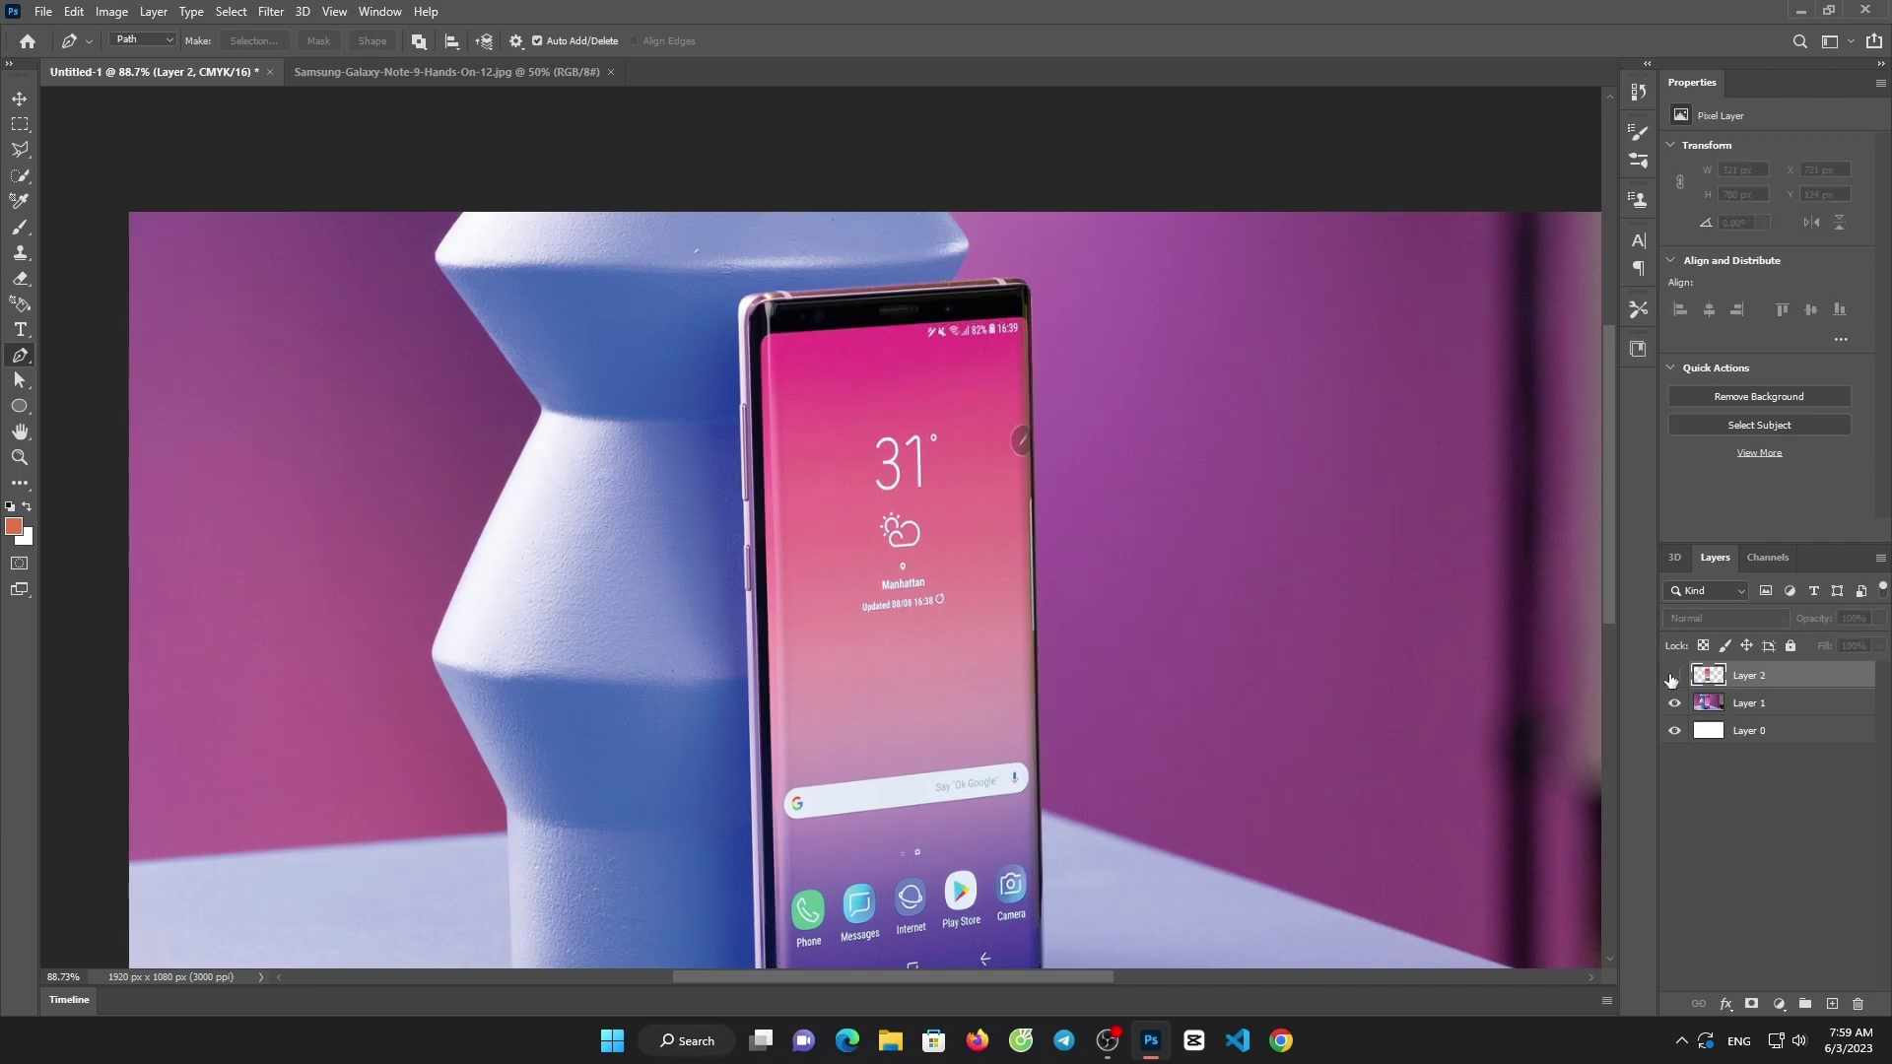
{"action": "left_click", "coordinate": [1674, 703]}
{"action": "scroll", "coordinate": [1215, 674], "scroll_direction": "down", "scroll_amount": 3}
{"action": "scroll", "coordinate": [1215, 674], "scroll_direction": "up", "scroll_amount": 1}
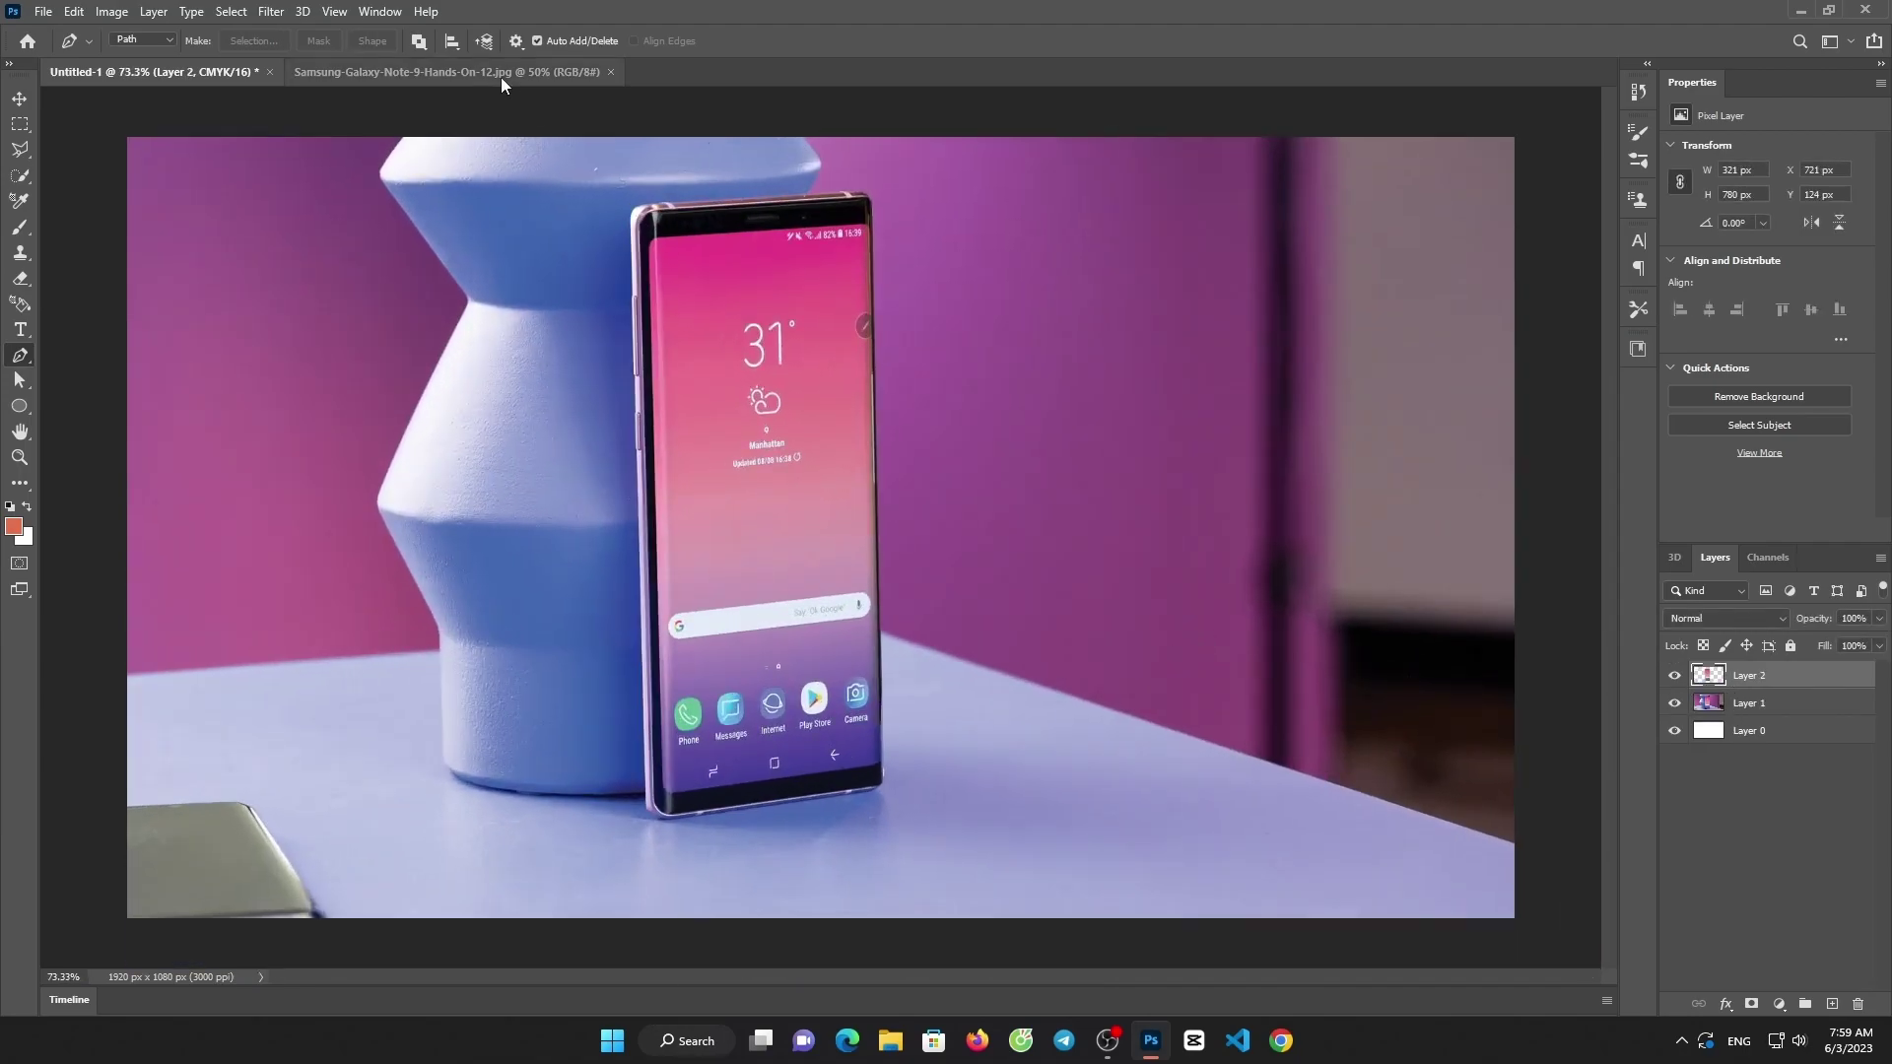
{"action": "left_click", "coordinate": [446, 72]}
- Open the steam-train photo and drag it into Untitled-1 as Layer 3
{"action": "left_click", "coordinate": [43, 10]}
{"action": "left_click", "coordinate": [44, 52]}
{"action": "double_click", "coordinate": [258, 217]}
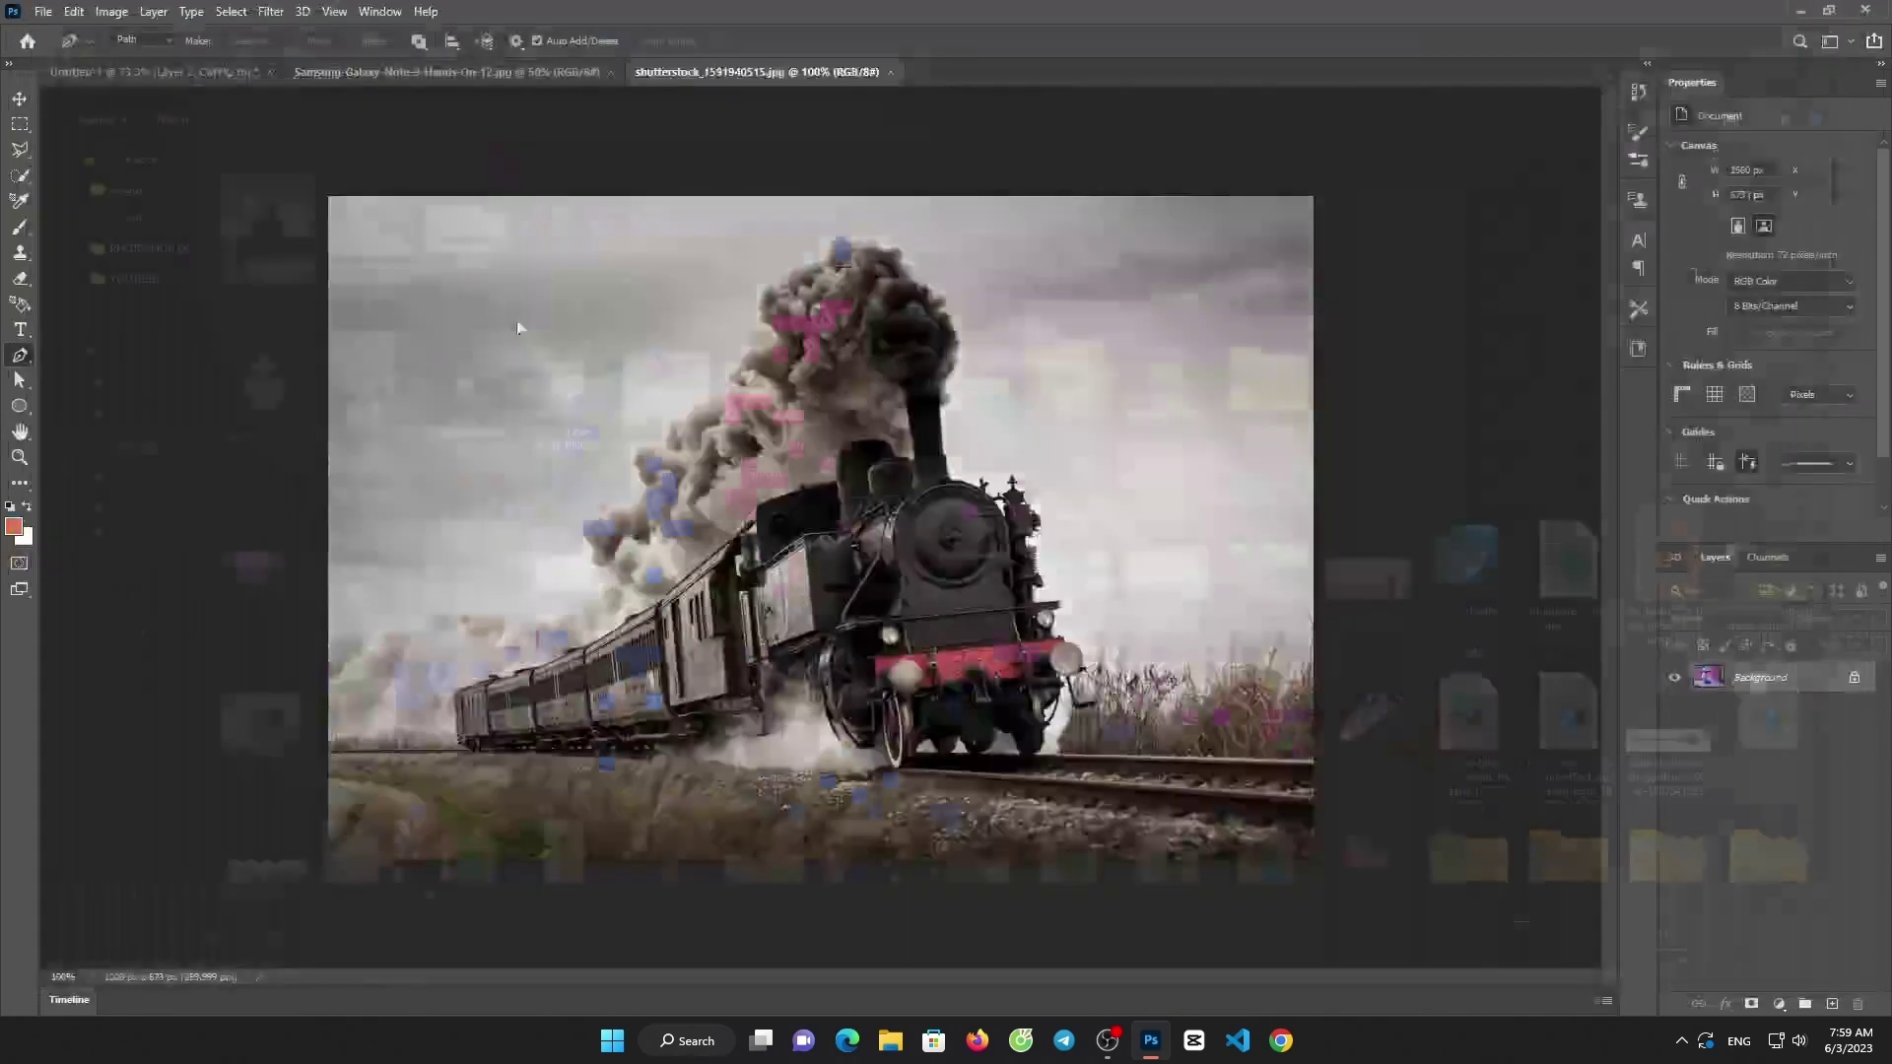
{"action": "left_click", "coordinate": [29, 107]}
{"action": "left_click_drag", "start_coordinate": [628, 275], "coordinate": [936, 394]}
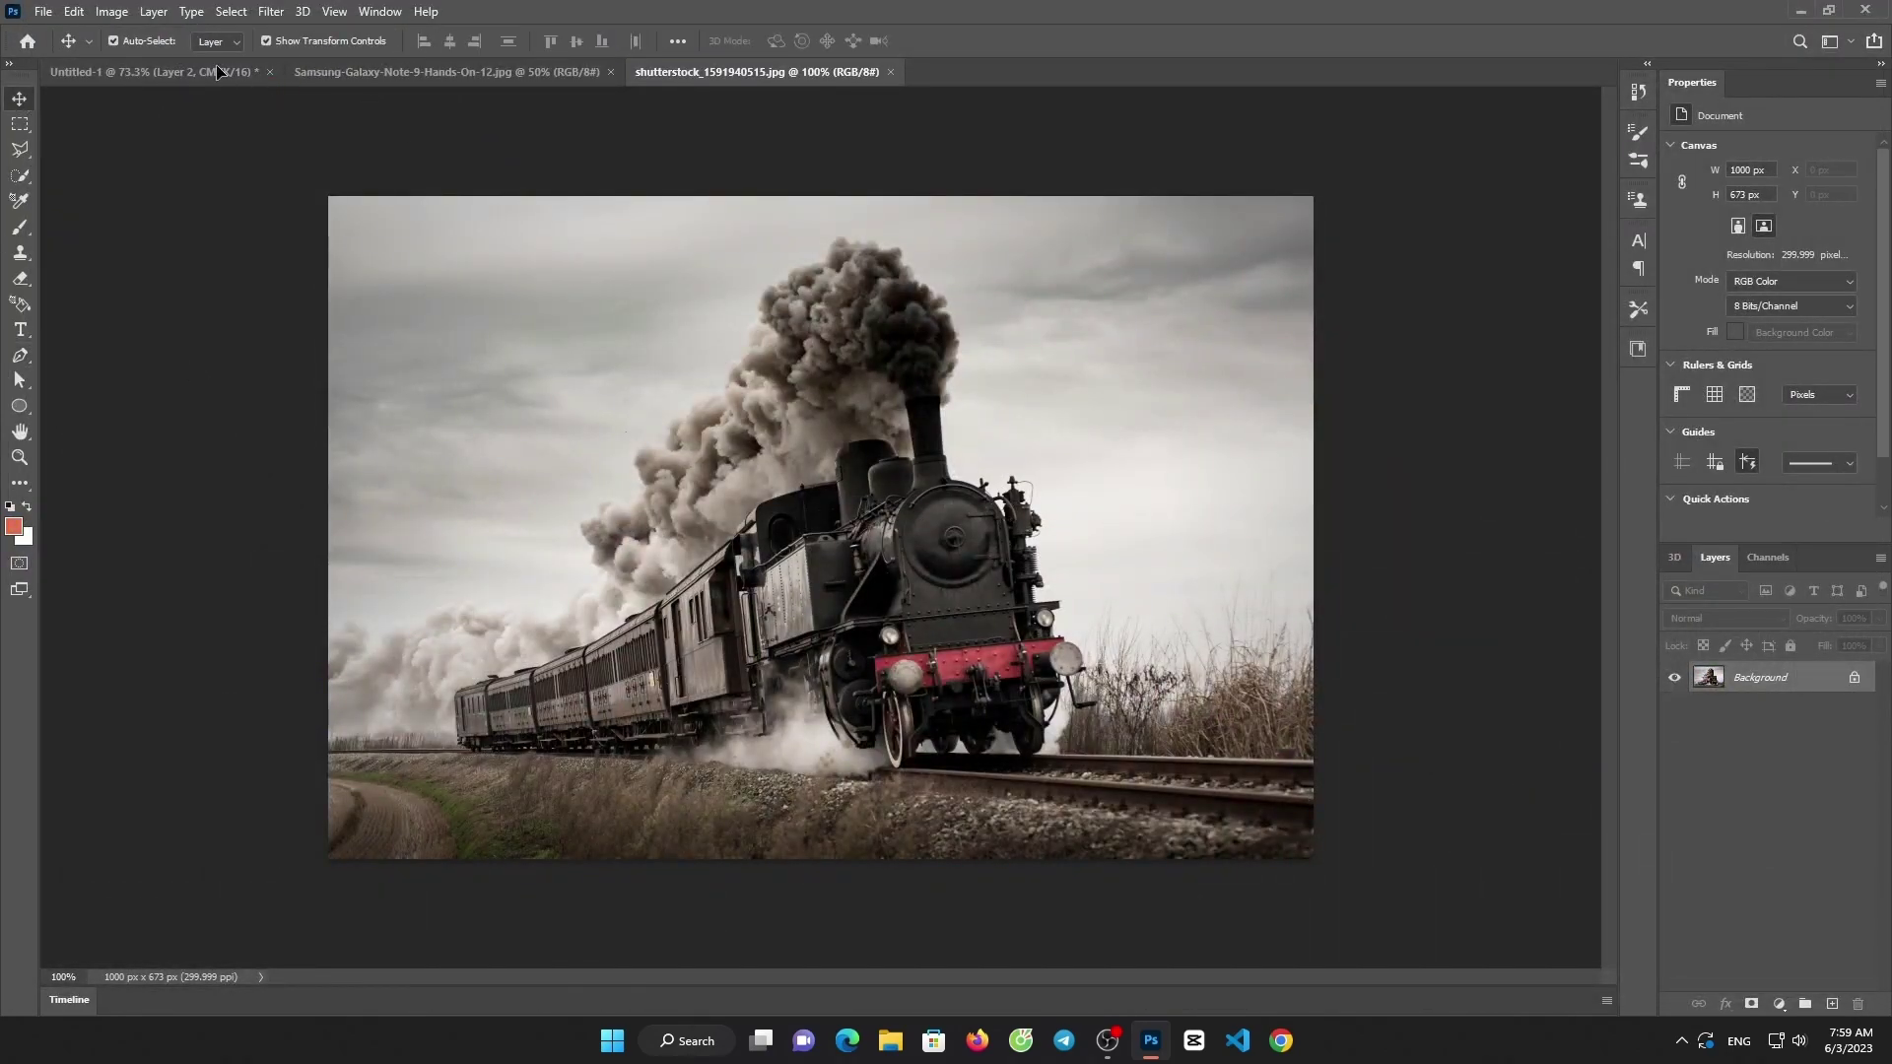
{"action": "left_click", "coordinate": [922, 399]}
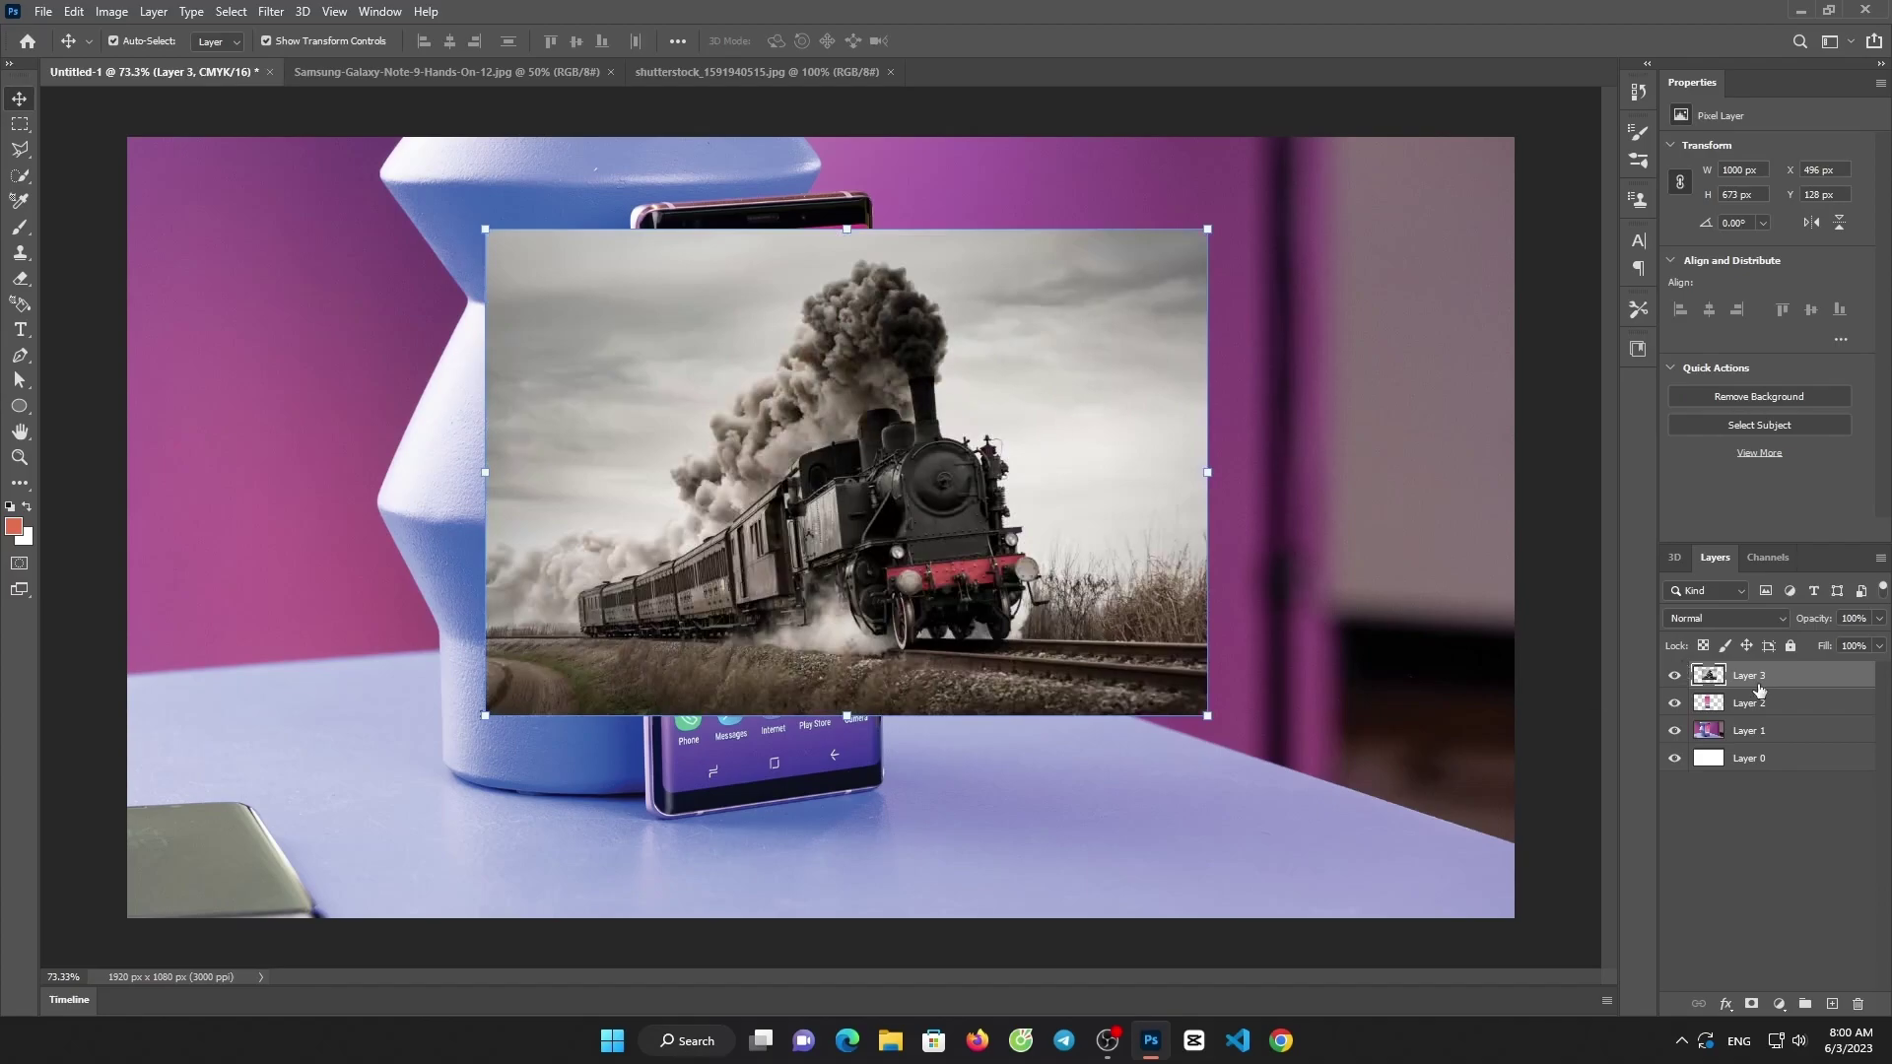
{"action": "left_click_drag", "start_coordinate": [1759, 693], "coordinate": [1760, 717]}
{"action": "key", "text": "ctrl+z"}
- Enlarge Layer 3 to about 130% over the phone and clip it to the screen layer
{"action": "left_click_drag", "start_coordinate": [990, 365], "coordinate": [1034, 471]}
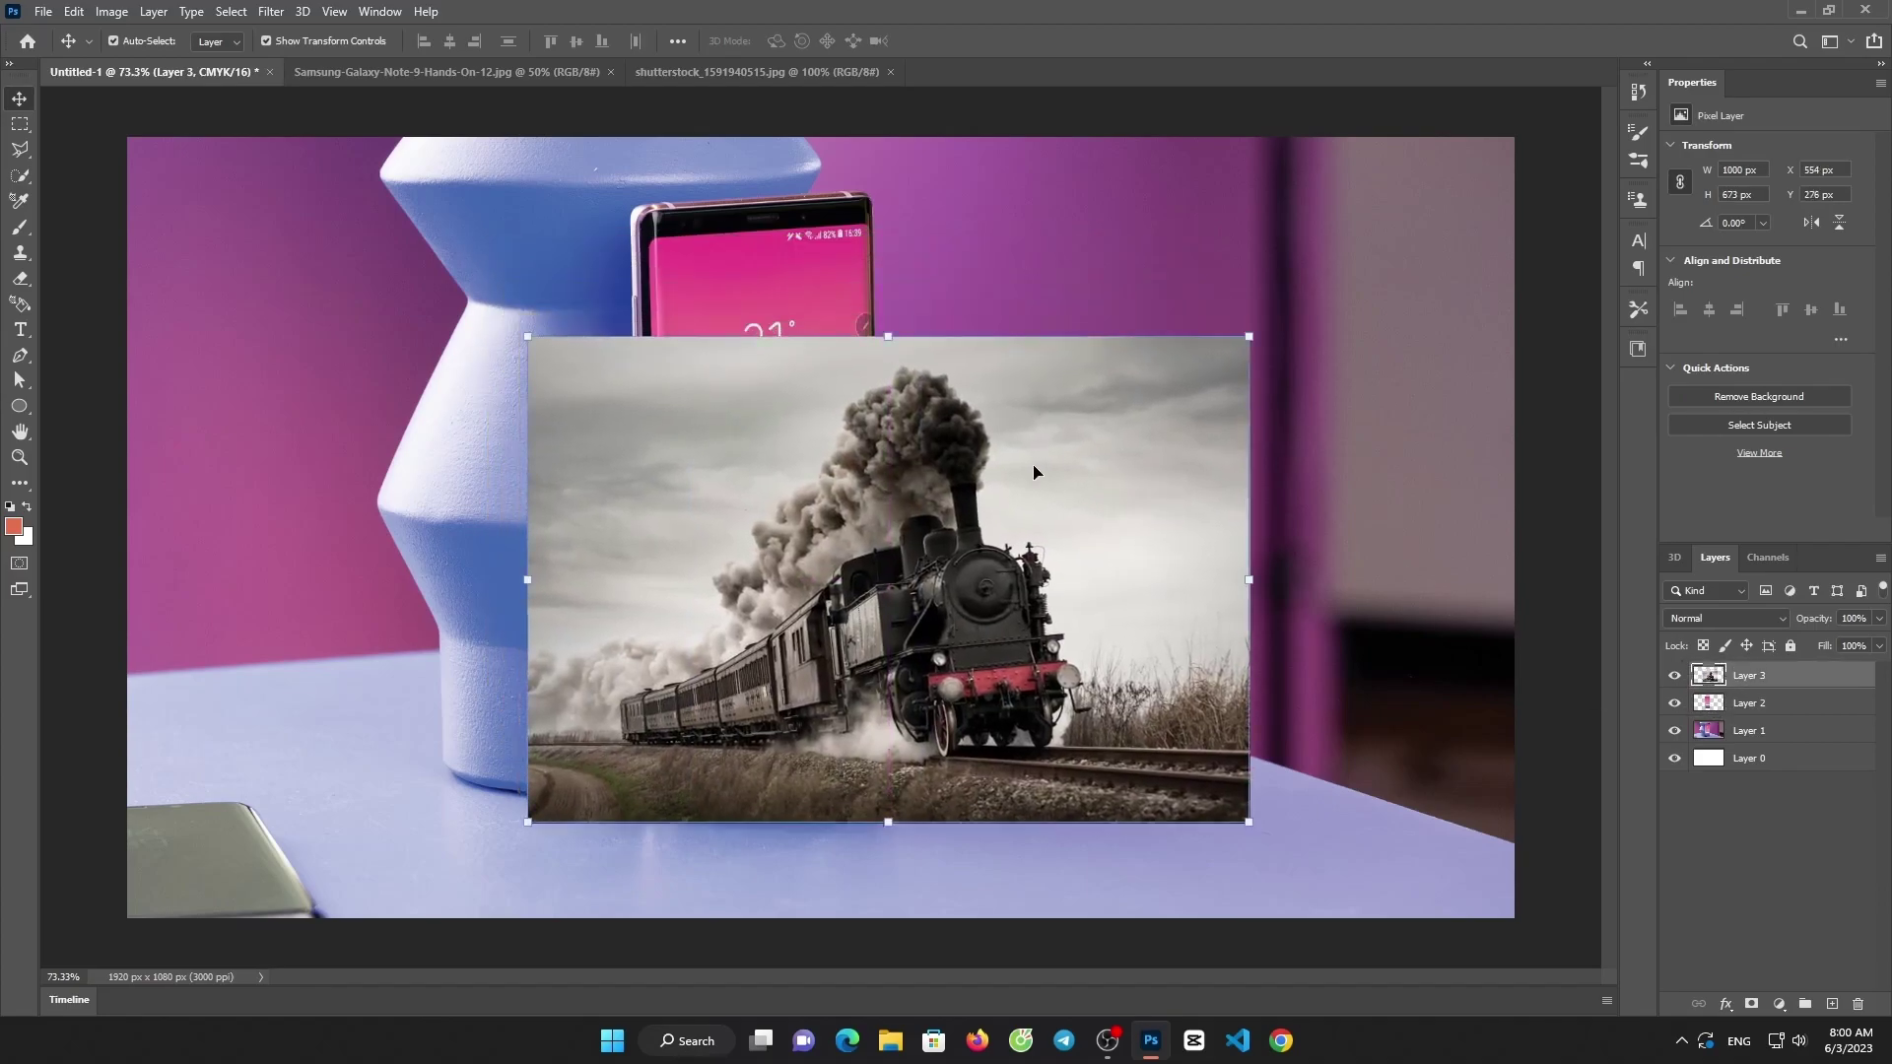
{"action": "left_click_drag", "start_coordinate": [894, 335], "coordinate": [895, 190]}
{"action": "left_click_drag", "start_coordinate": [944, 362], "coordinate": [1091, 361]}
{"action": "left_click", "coordinate": [975, 41]}
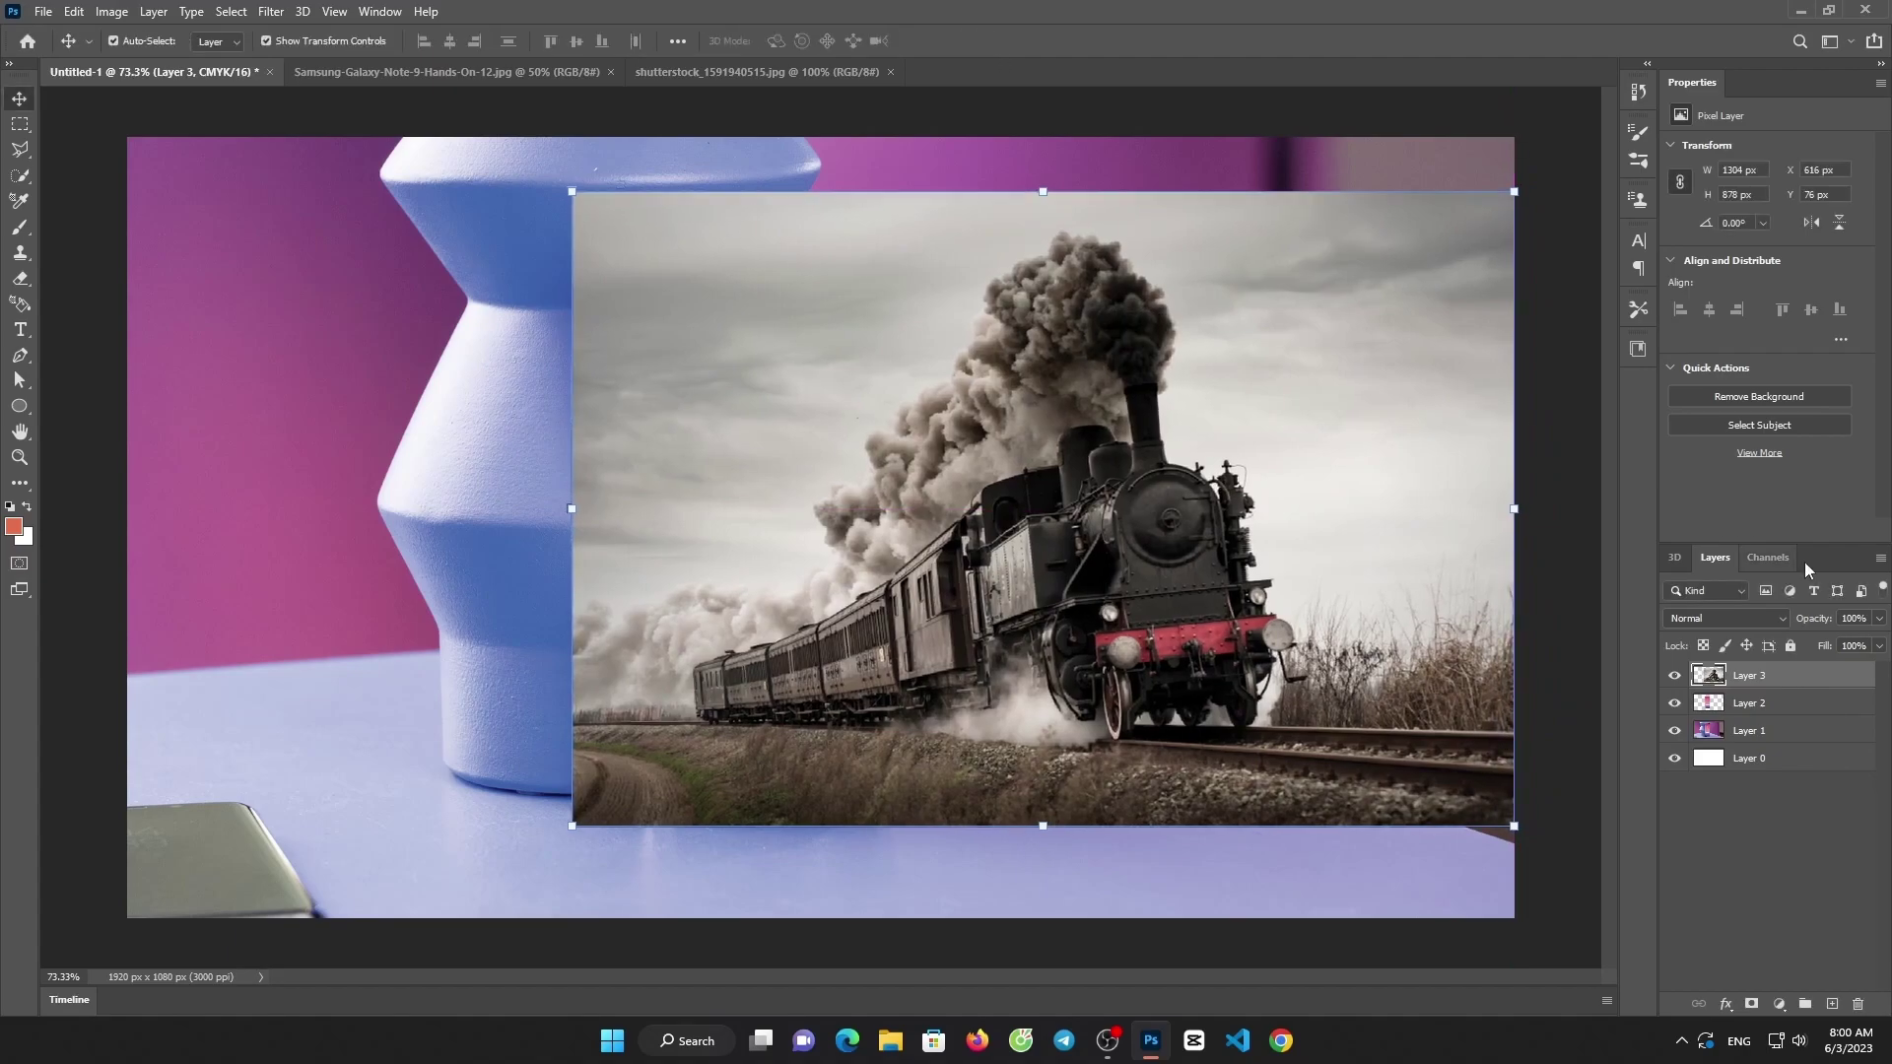
{"action": "right_click", "coordinate": [1746, 675]}
{"action": "left_click", "coordinate": [1594, 561]}
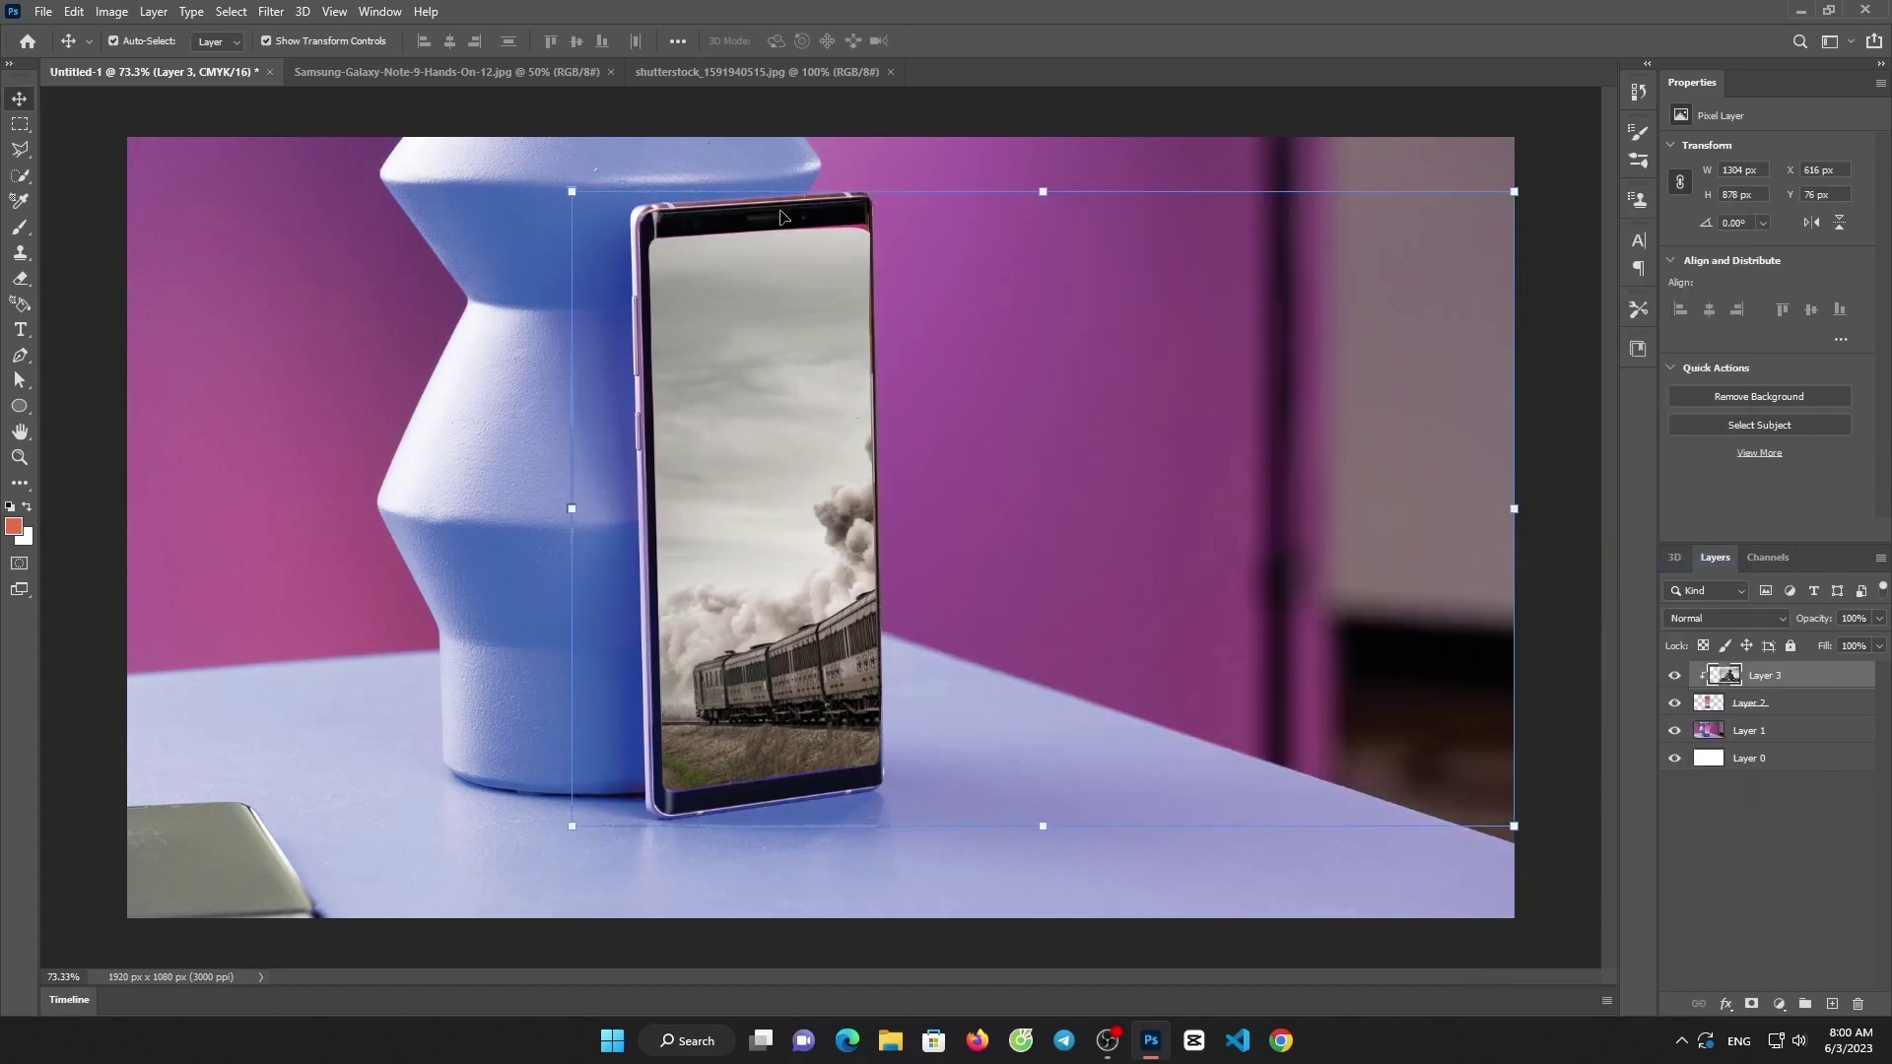
{"action": "left_click", "coordinate": [522, 72]}
{"action": "left_click", "coordinate": [744, 69]}
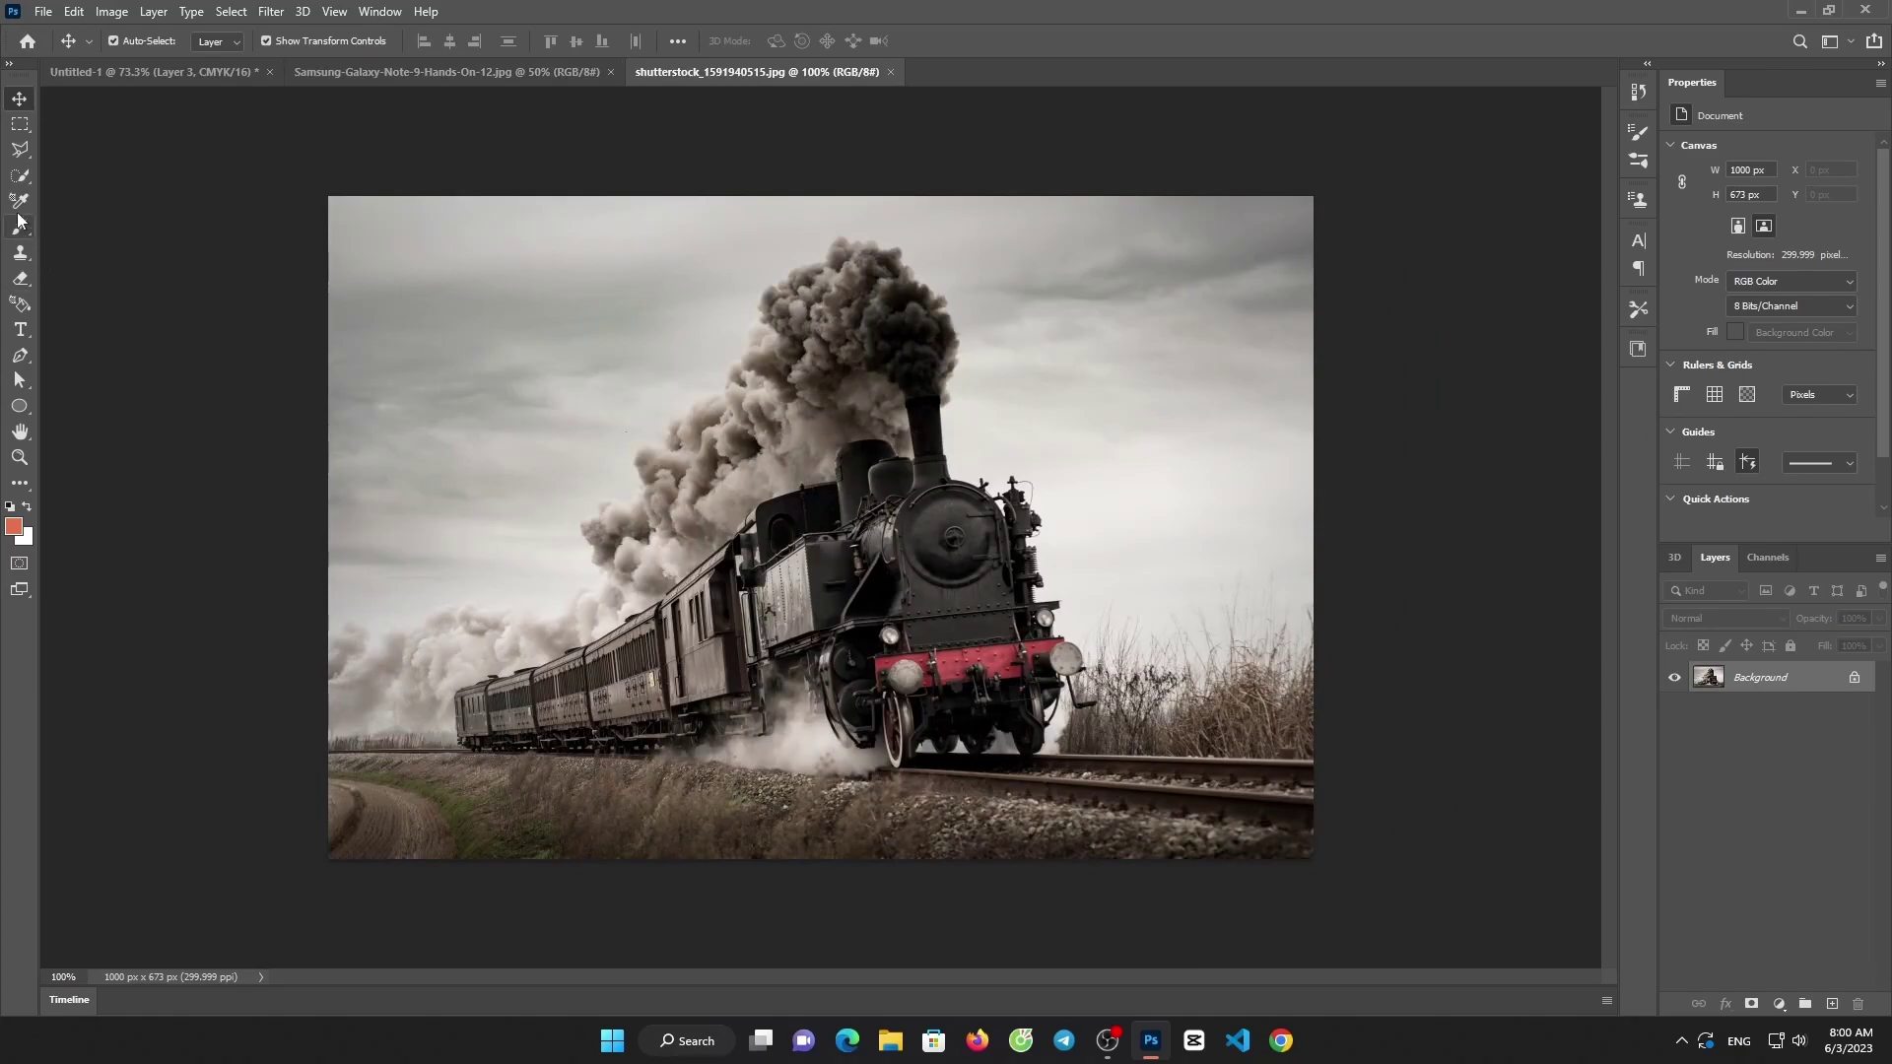
- Select Subject on the train and smoke, placing the cut-out as Layer 4 bursting out right of the phone
{"action": "left_click", "coordinate": [20, 175]}
{"action": "left_click", "coordinate": [569, 40]}
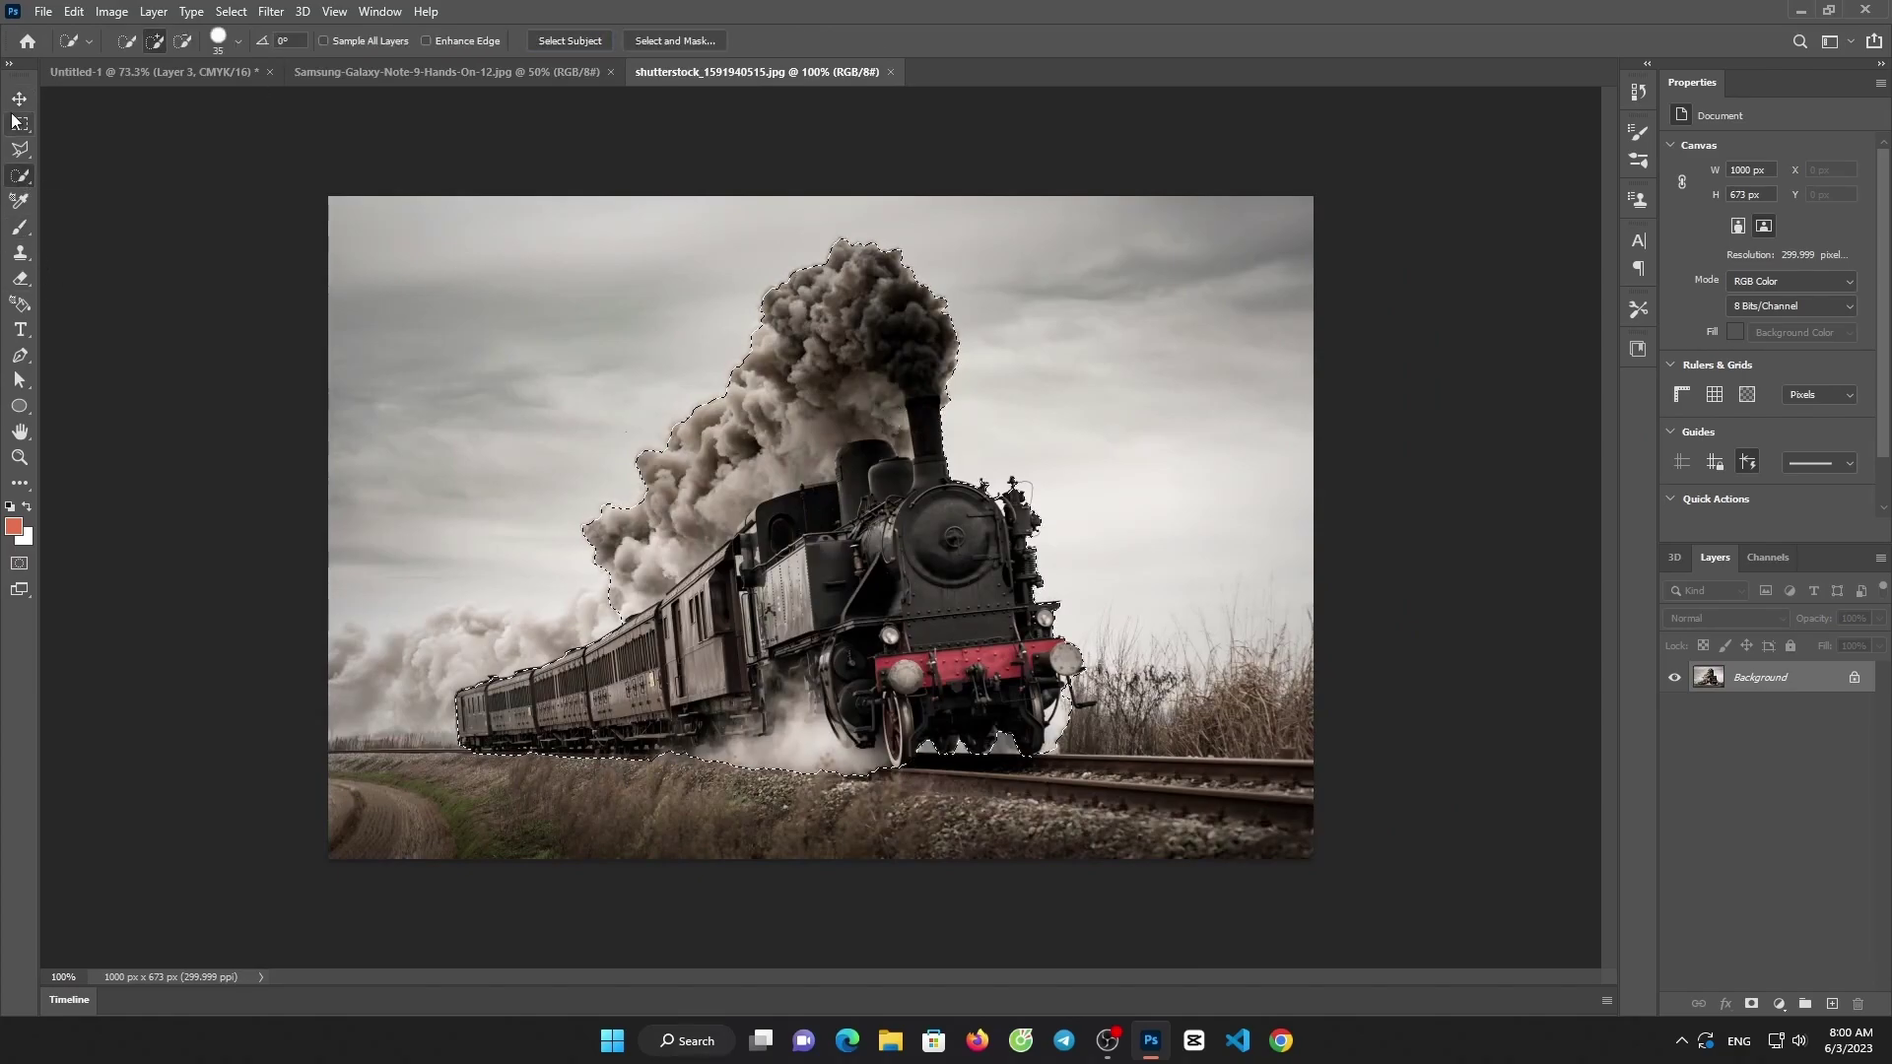
{"action": "left_click", "coordinate": [19, 99]}
{"action": "mouse_move", "coordinate": [867, 492]}
{"action": "left_mouse_down"}
{"action": "mouse_move", "coordinate": [192, 81]}
{"action": "mouse_move", "coordinate": [932, 469]}
{"action": "mouse_move", "coordinate": [940, 291]}
{"action": "left_mouse_up"}
{"action": "left_click_drag", "start_coordinate": [871, 691], "coordinate": [970, 589]}
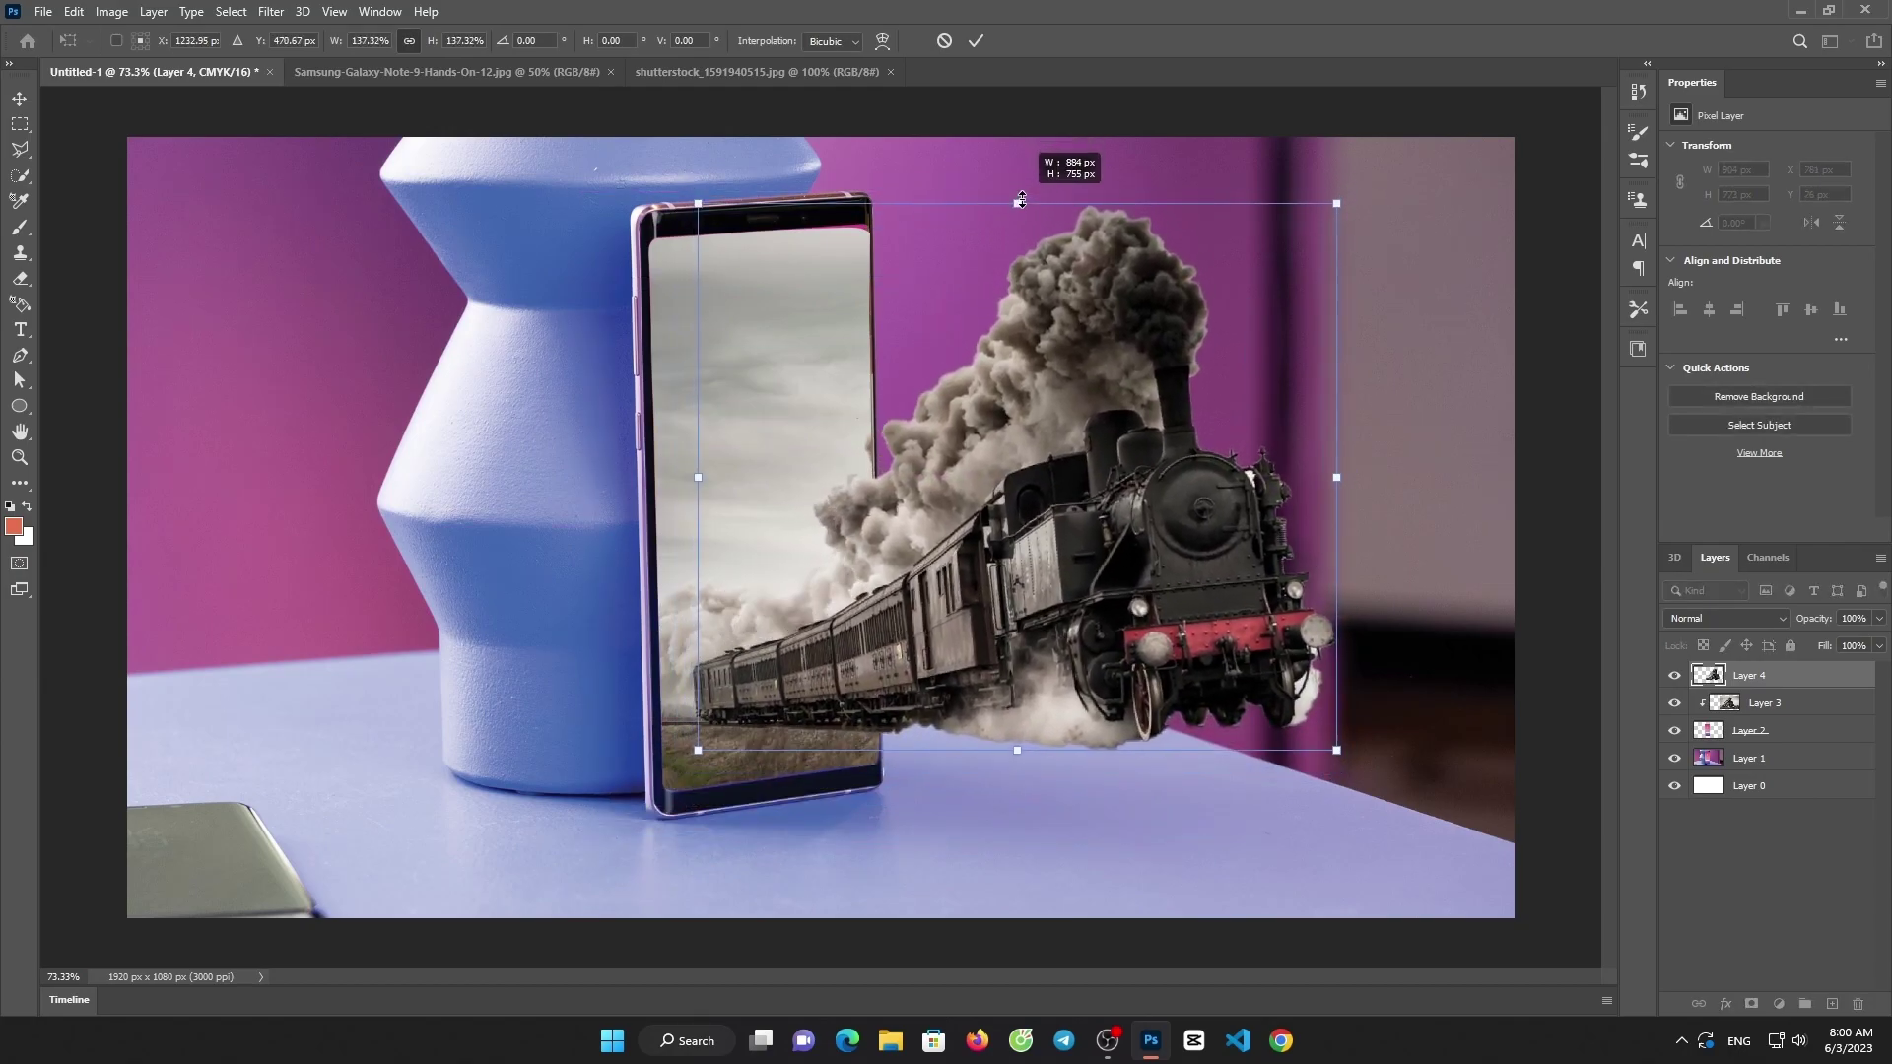
{"action": "left_click_drag", "start_coordinate": [1027, 186], "coordinate": [1020, 207]}
{"action": "left_click", "coordinate": [975, 40]}
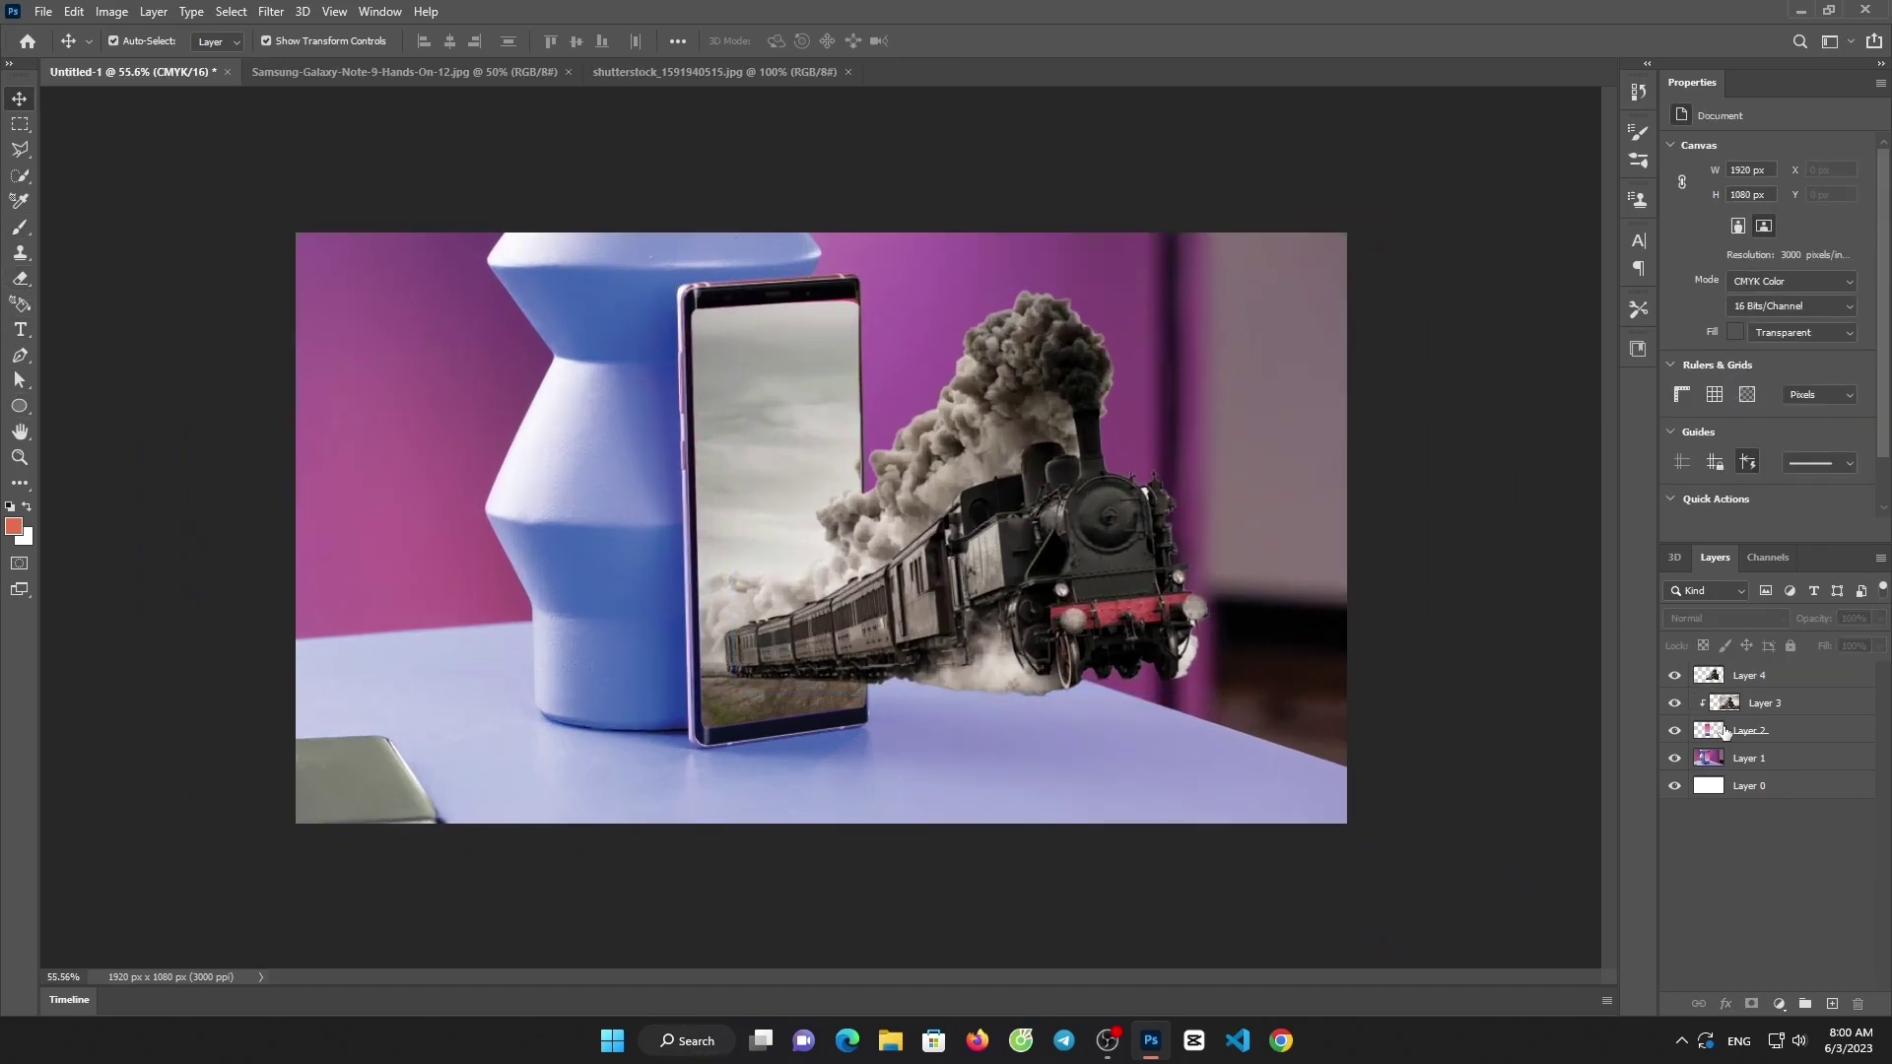
- Try brightening the area left of the phone on Layer 2 with the brush, then undo it
{"action": "left_click", "coordinate": [1724, 730]}
{"action": "key", "text": "b"}
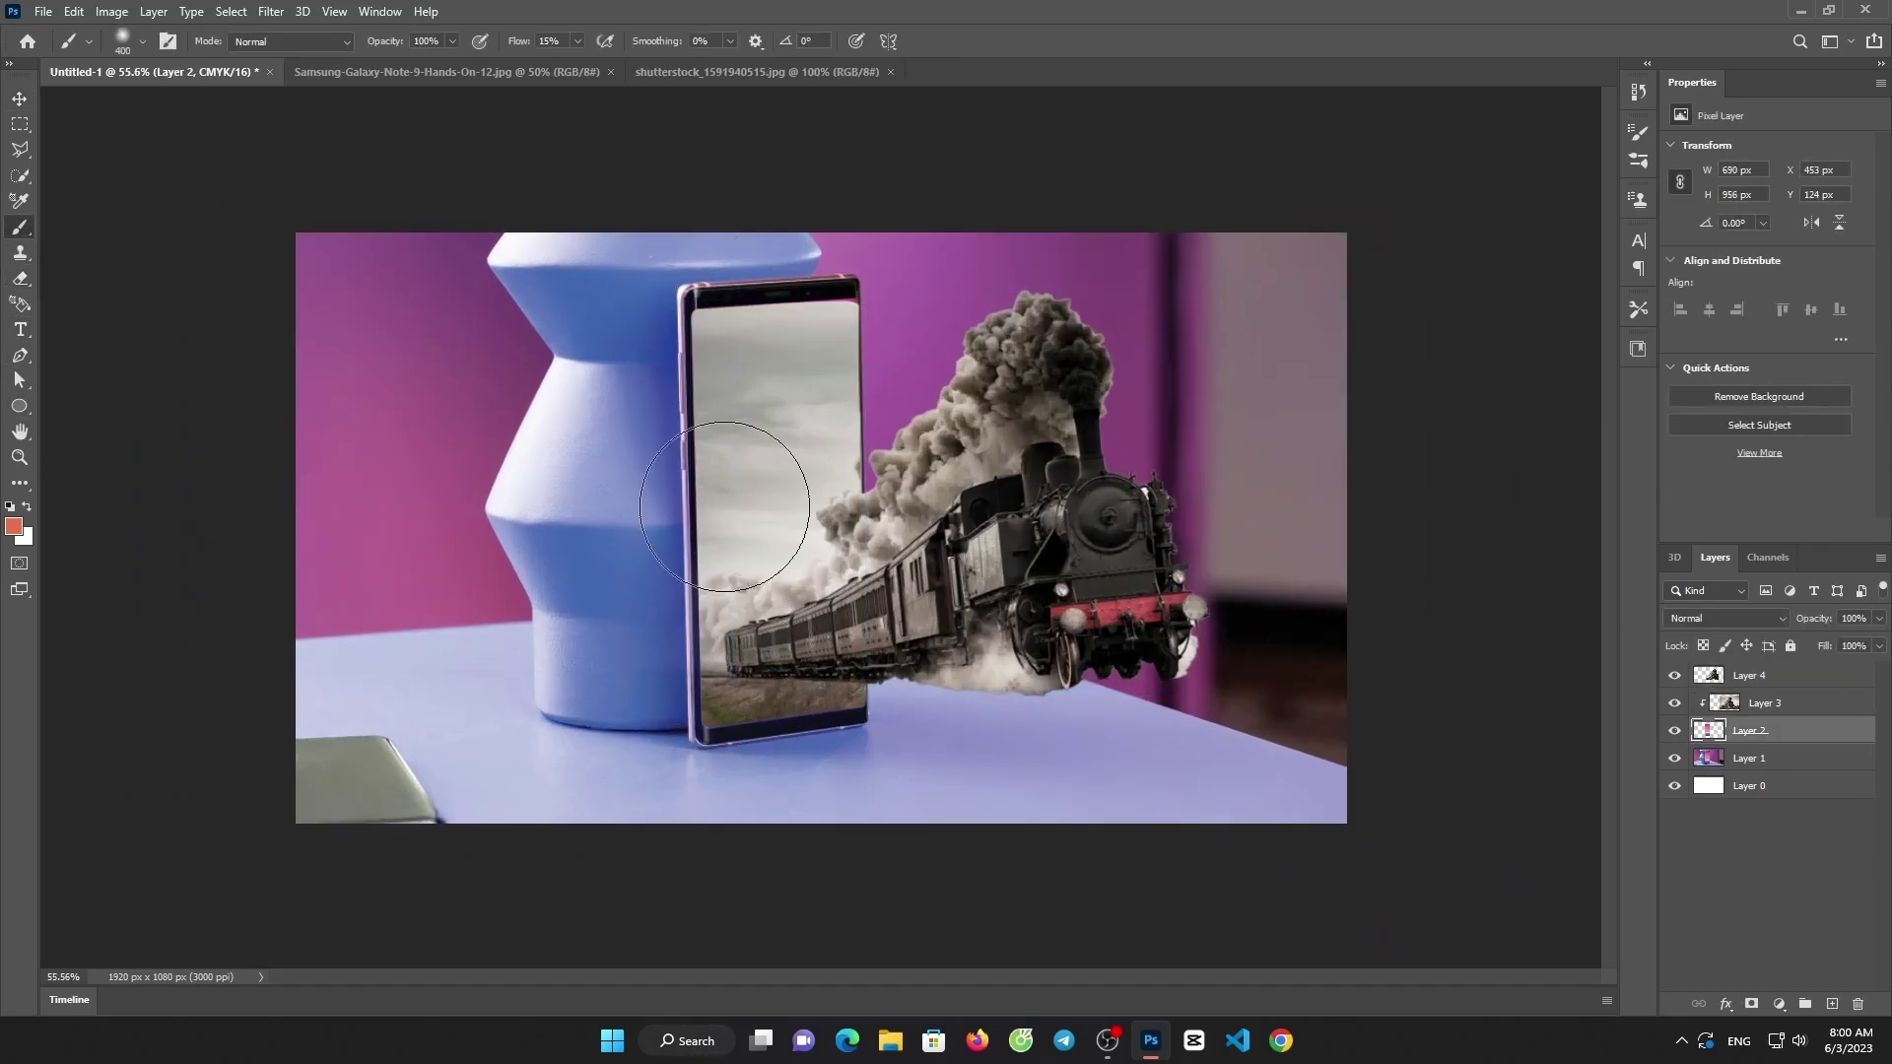
{"action": "mouse_move", "coordinate": [724, 507]}
{"action": "left_mouse_down"}
{"action": "mouse_move", "coordinate": [729, 552]}
{"action": "mouse_move", "coordinate": [739, 424]}
{"action": "mouse_move", "coordinate": [722, 618]}
{"action": "mouse_move", "coordinate": [697, 634]}
{"action": "left_mouse_up"}
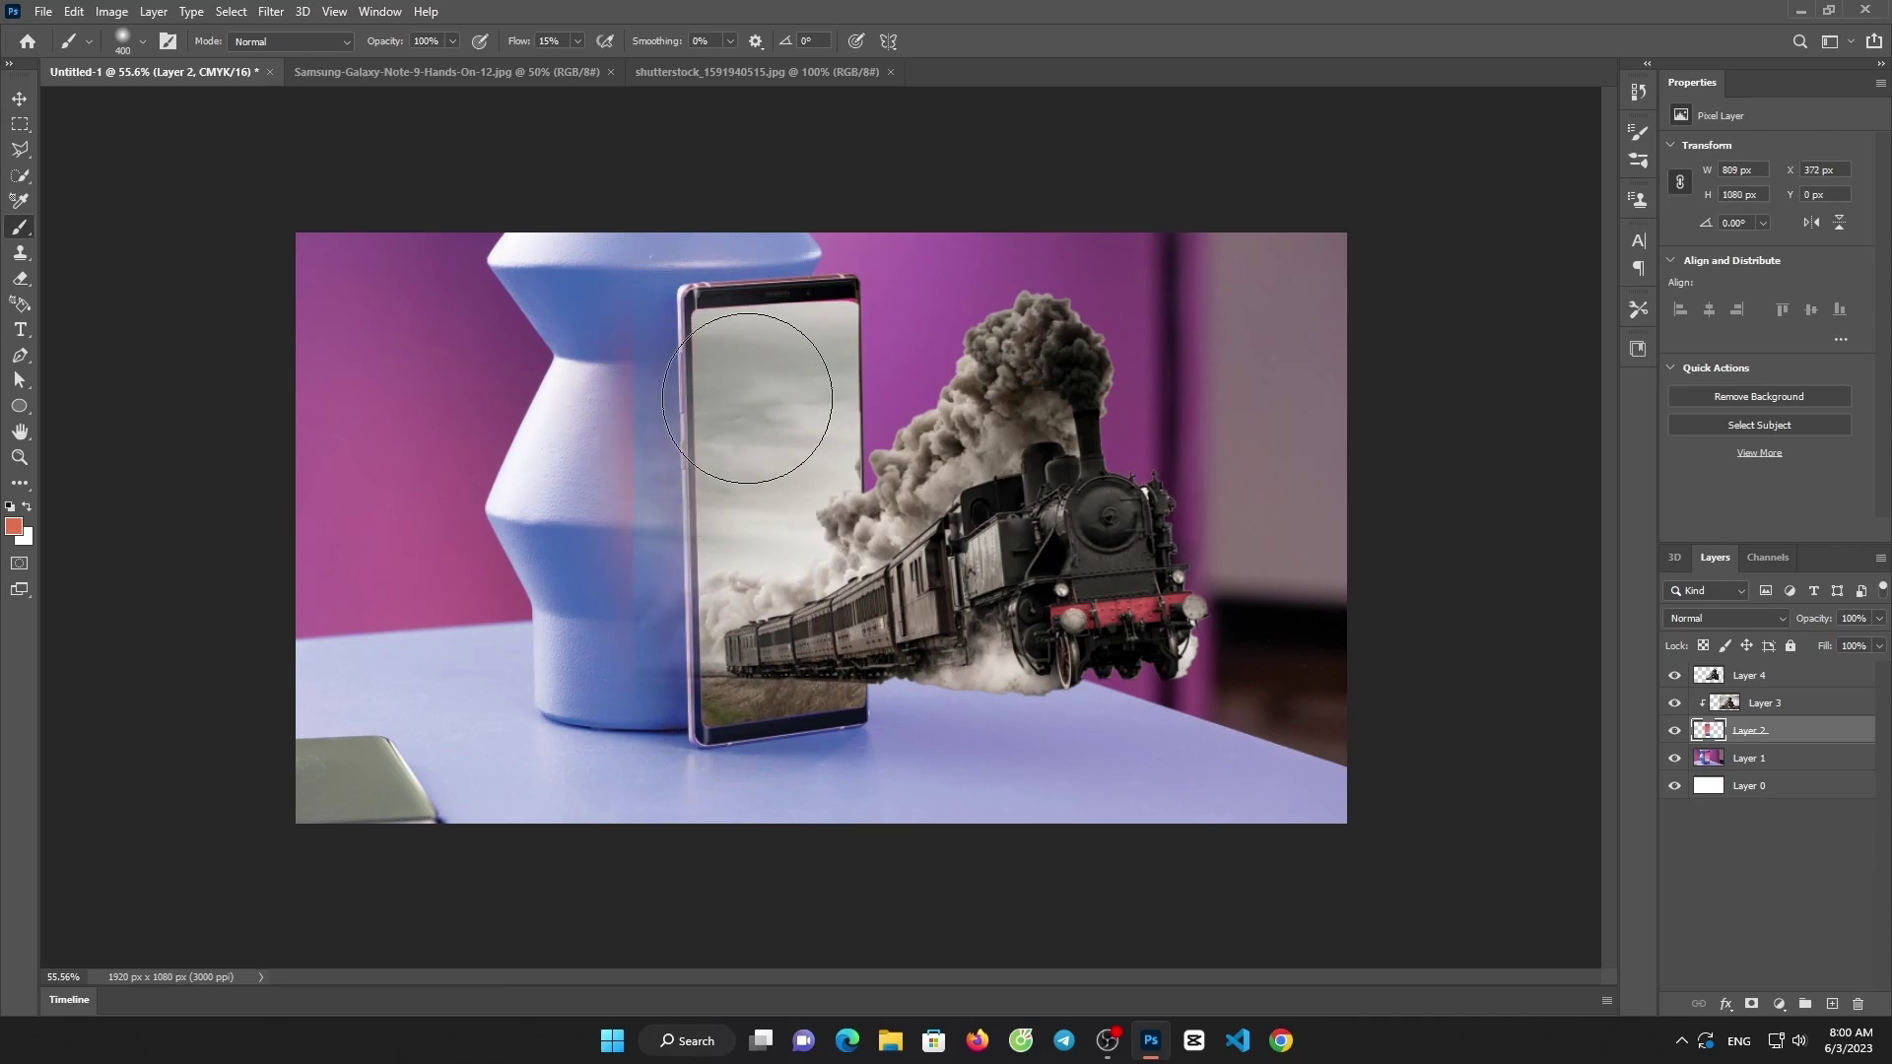
{"action": "key", "text": "ctrl+z"}
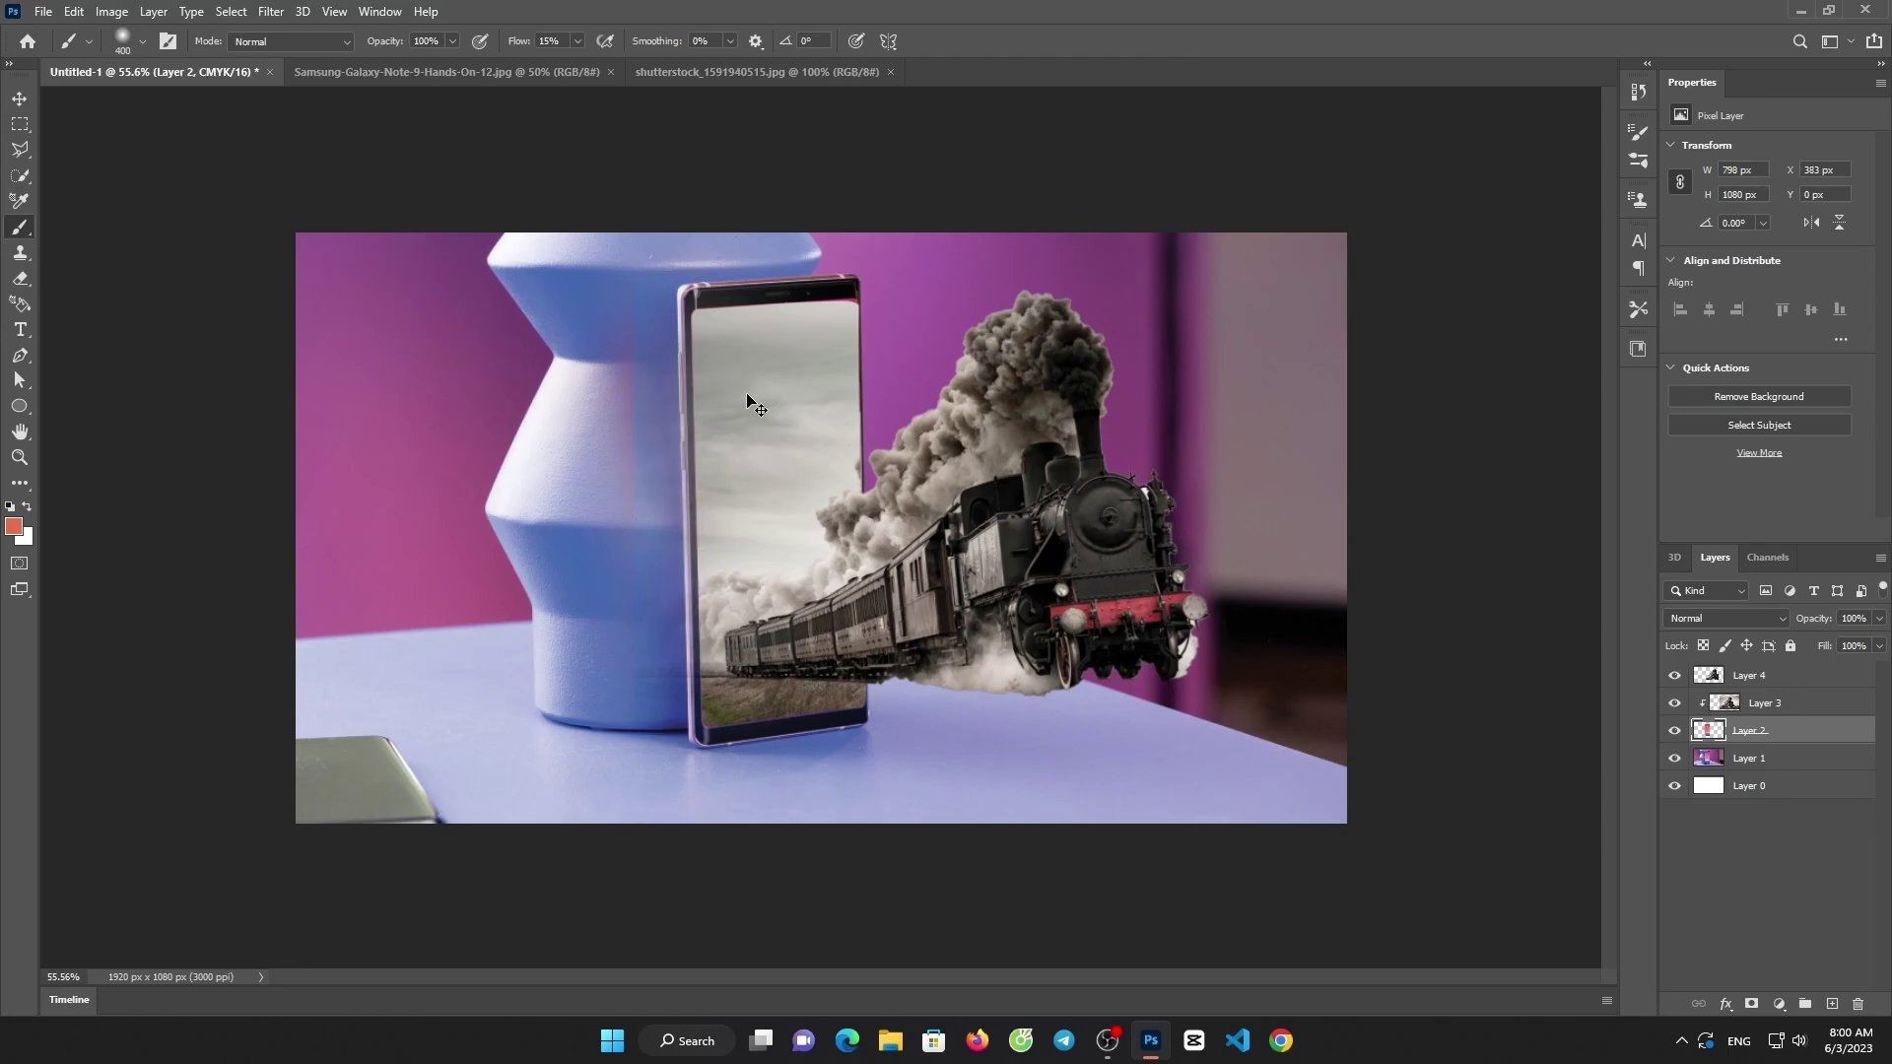
{"action": "key", "text": "ctrl+z"}
{"action": "key", "text": "ctrl+z"}
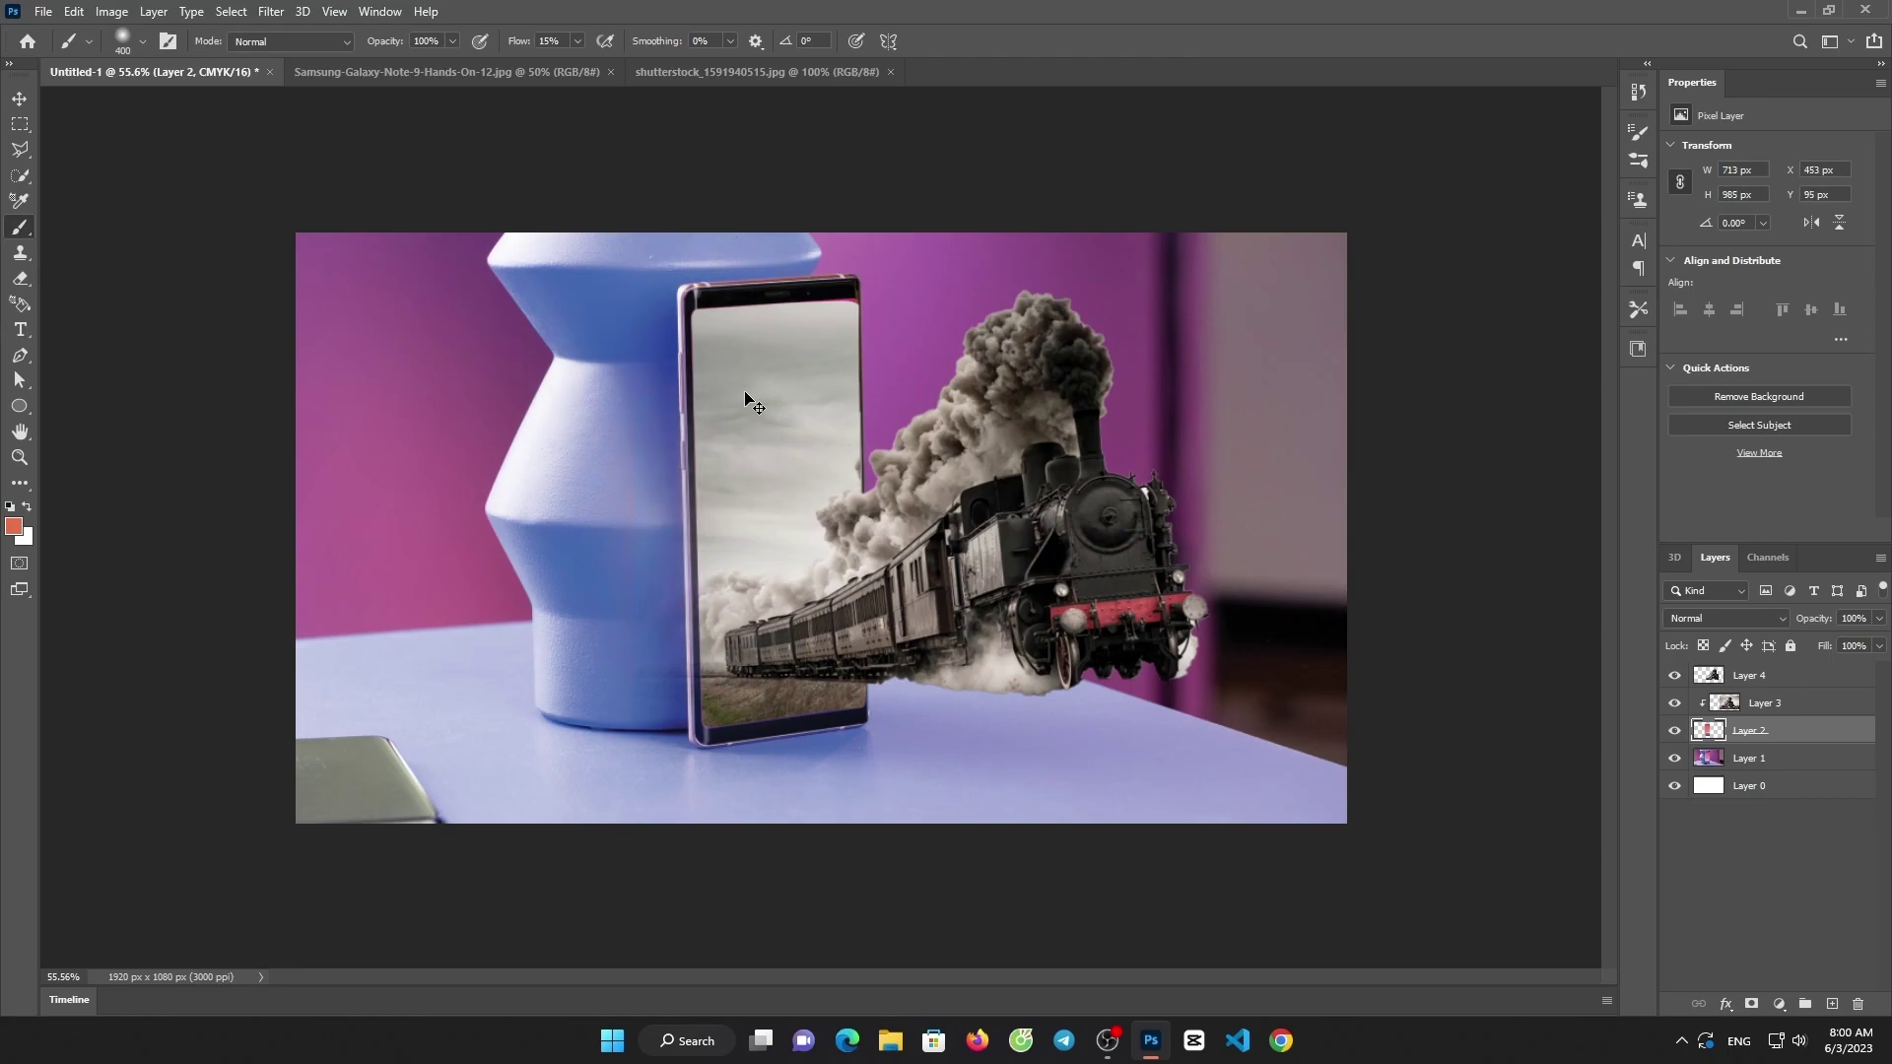
- Load Layer 2's pixels as a selection, test a 66%-flow brush stroke, undo it and deselect
{"action": "right_click", "coordinate": [1709, 744]}
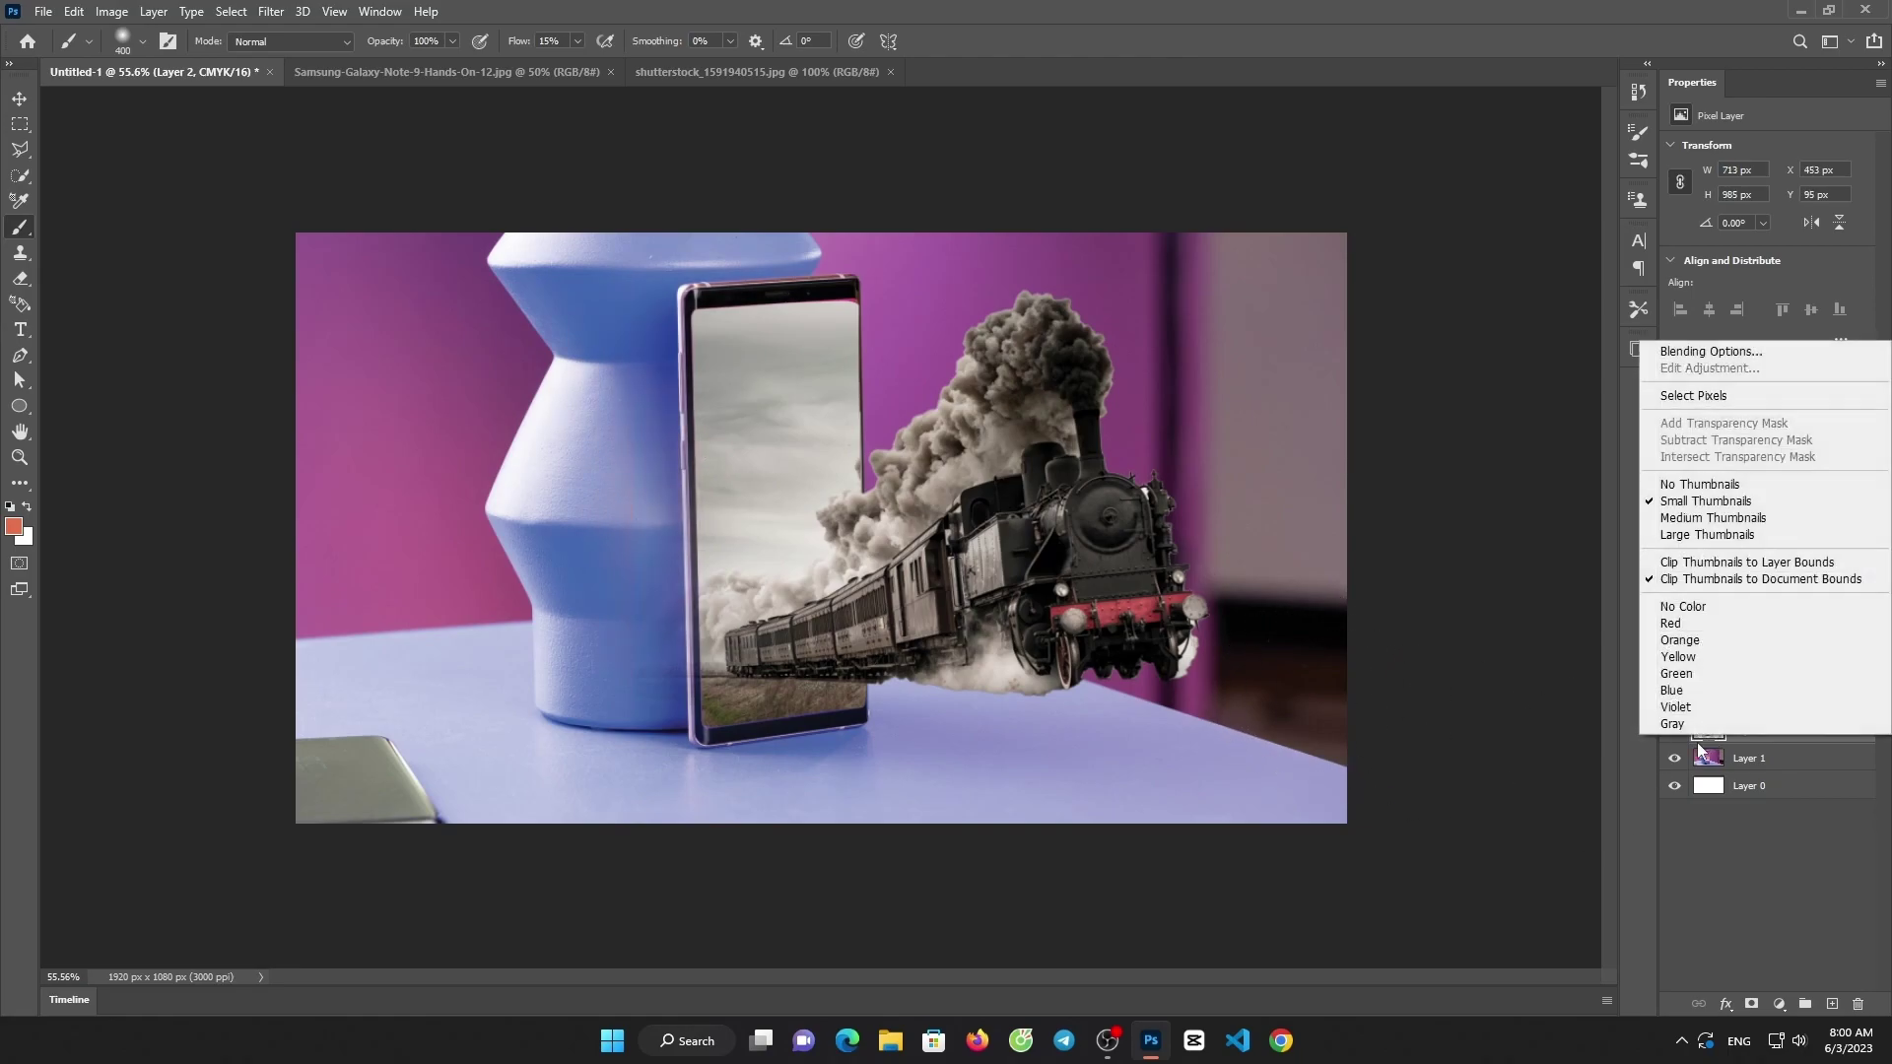
{"action": "left_click", "coordinate": [1680, 399]}
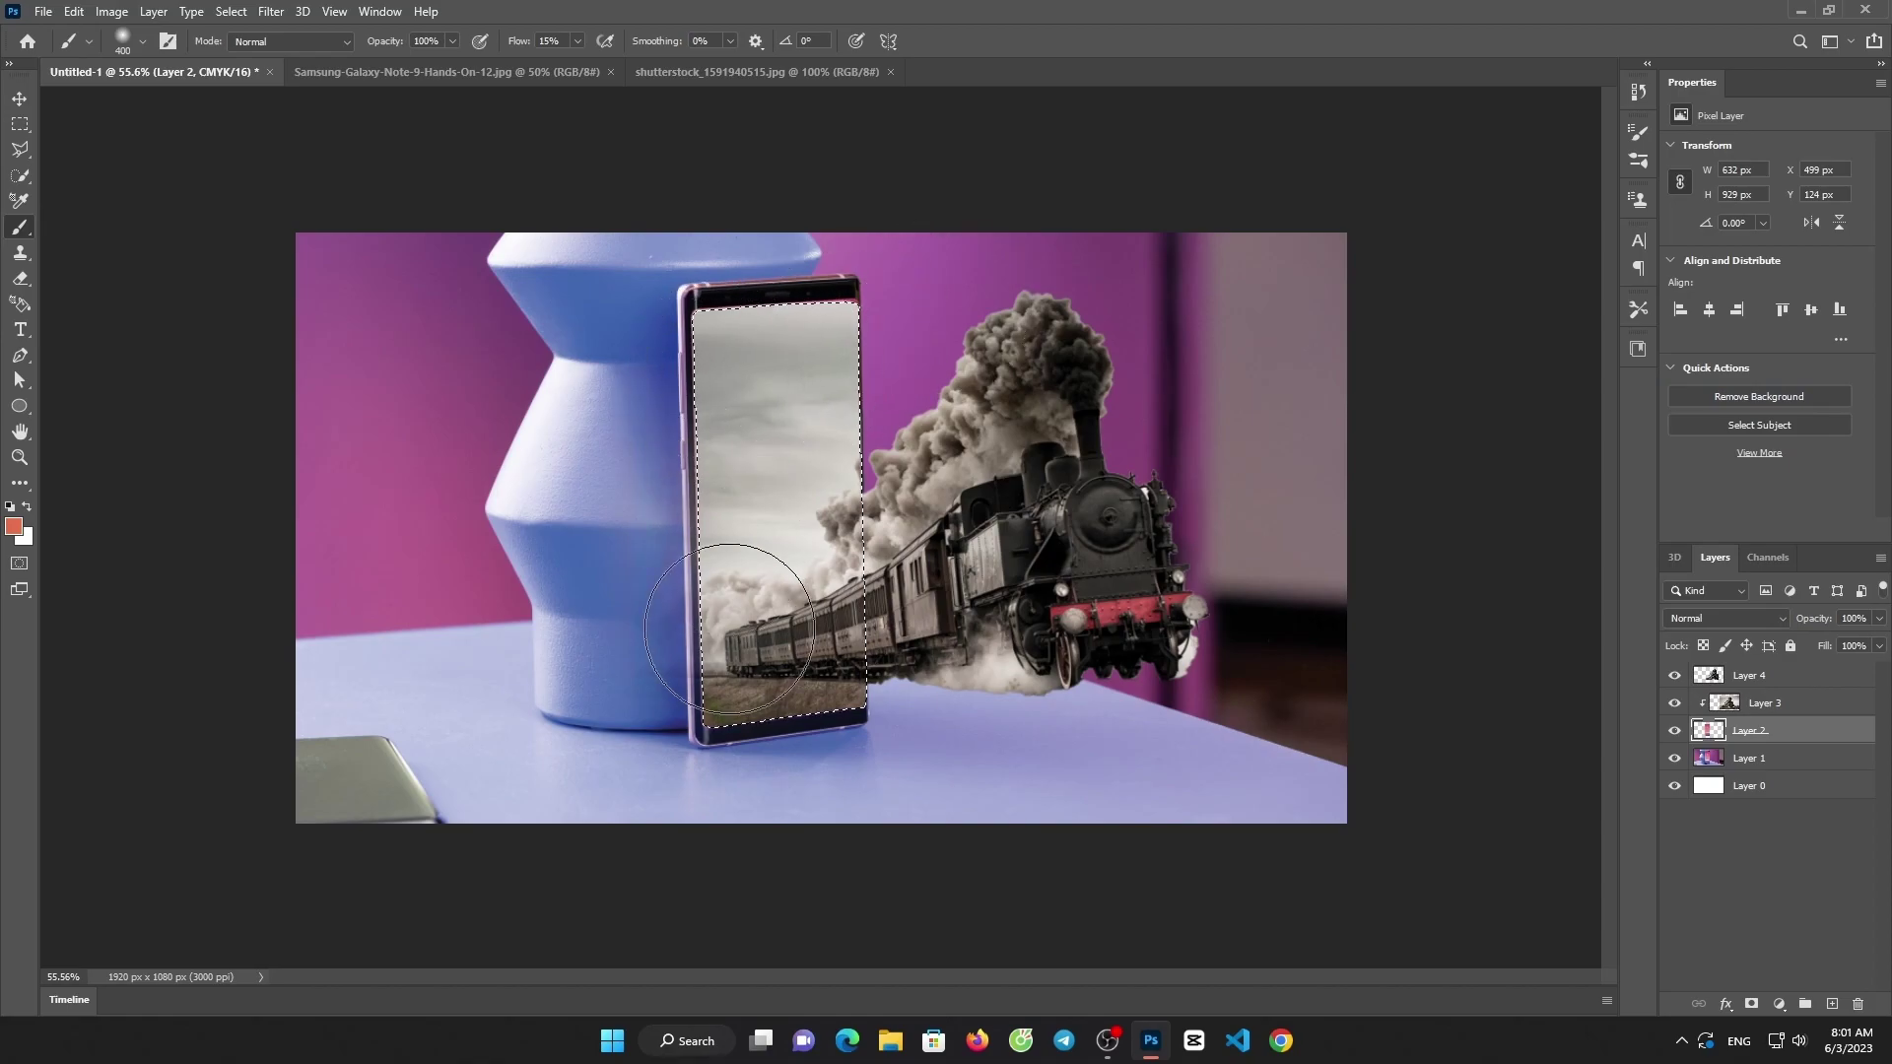
{"action": "left_click", "coordinate": [577, 40]}
{"action": "left_click_drag", "start_coordinate": [593, 65], "coordinate": [630, 65]}
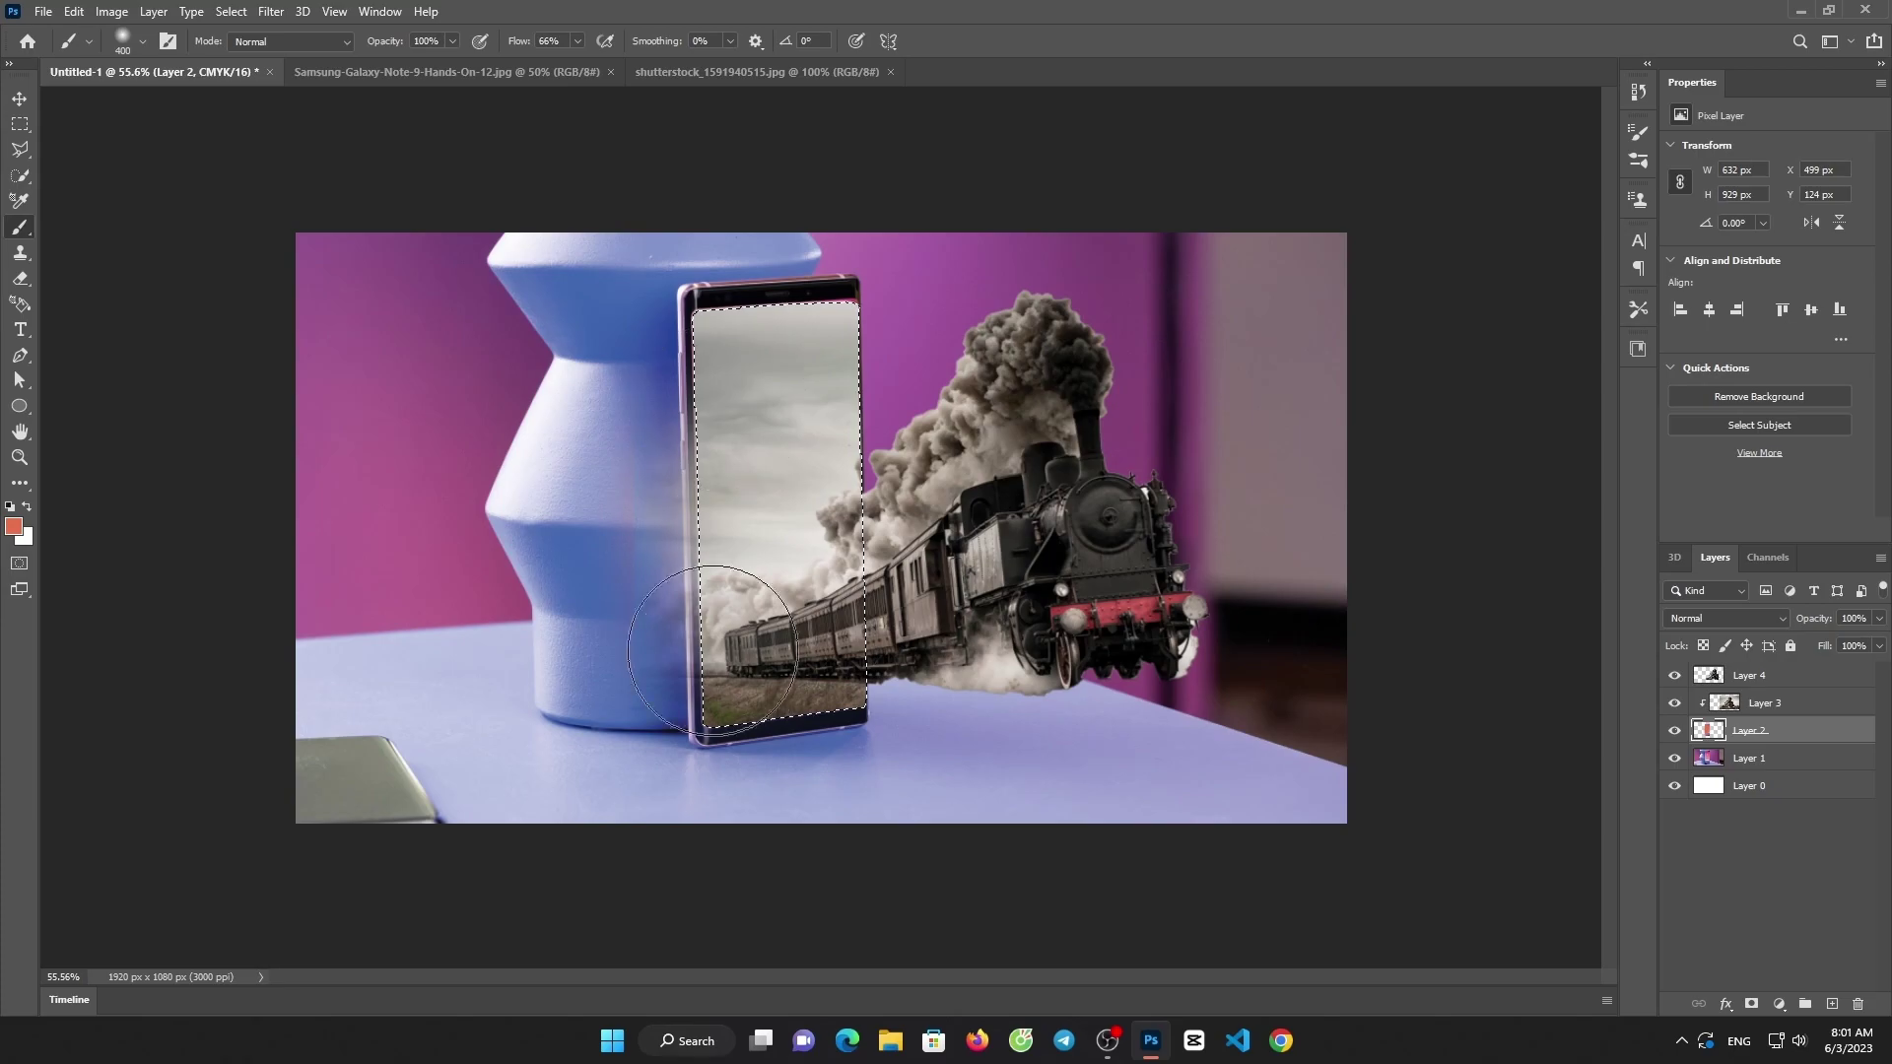
{"action": "mouse_move", "coordinate": [711, 649]}
{"action": "left_mouse_down"}
{"action": "mouse_move", "coordinate": [739, 465]}
{"action": "mouse_move", "coordinate": [689, 295]}
{"action": "mouse_move", "coordinate": [739, 372]}
{"action": "mouse_move", "coordinate": [708, 620]}
{"action": "left_mouse_up"}
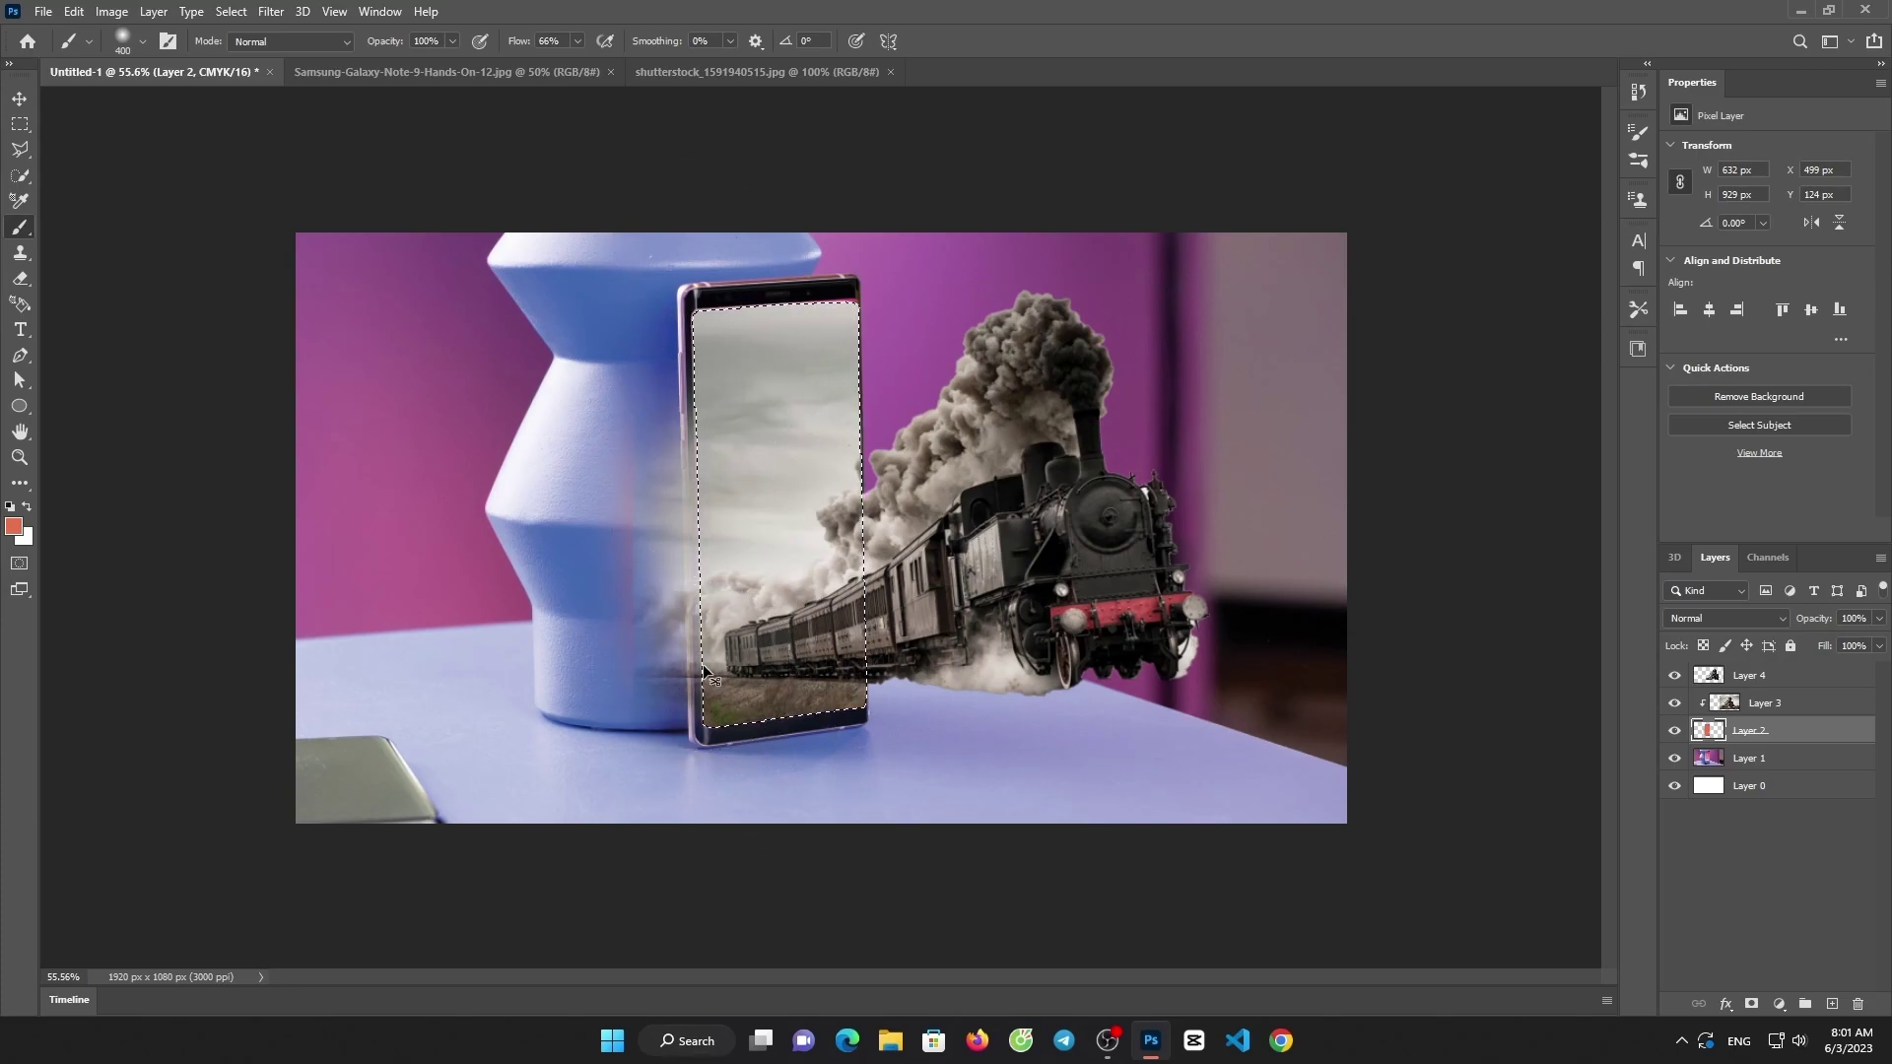
{"action": "key", "text": "ctrl+z"}
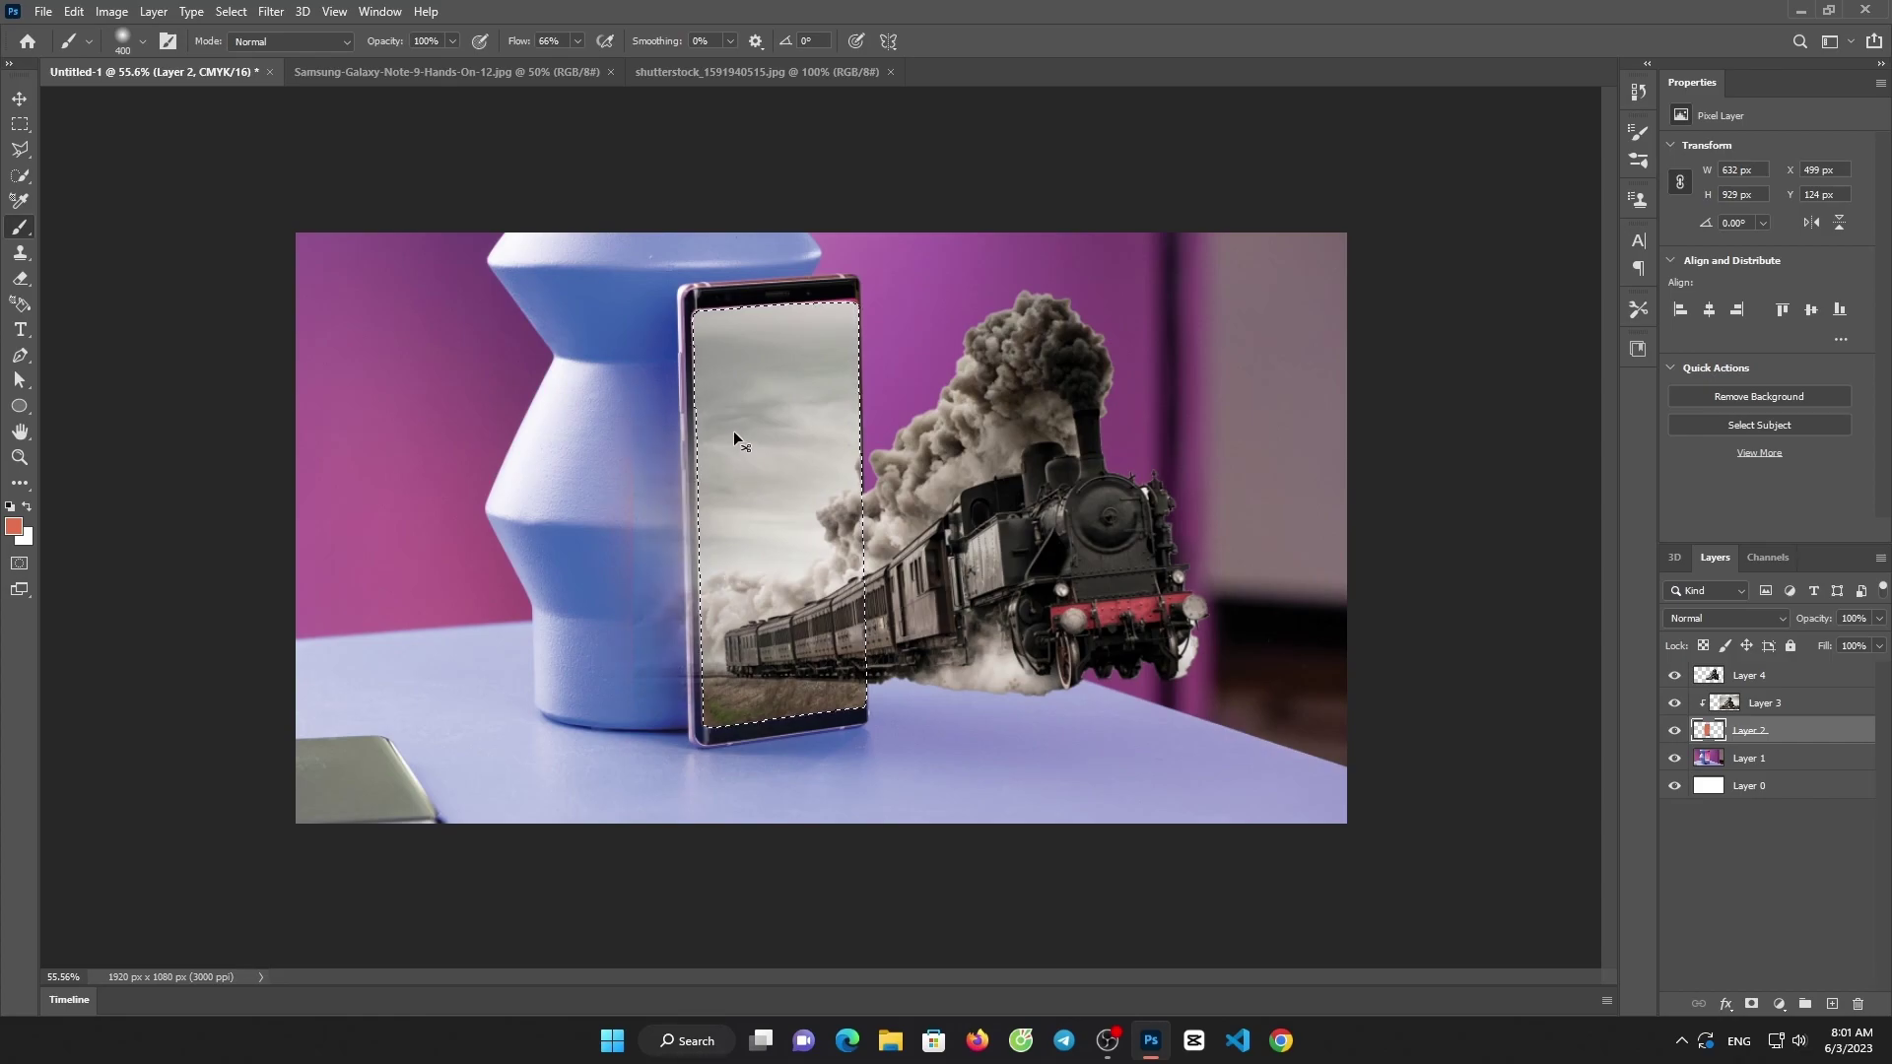
{"action": "key", "text": "ctrl+d"}
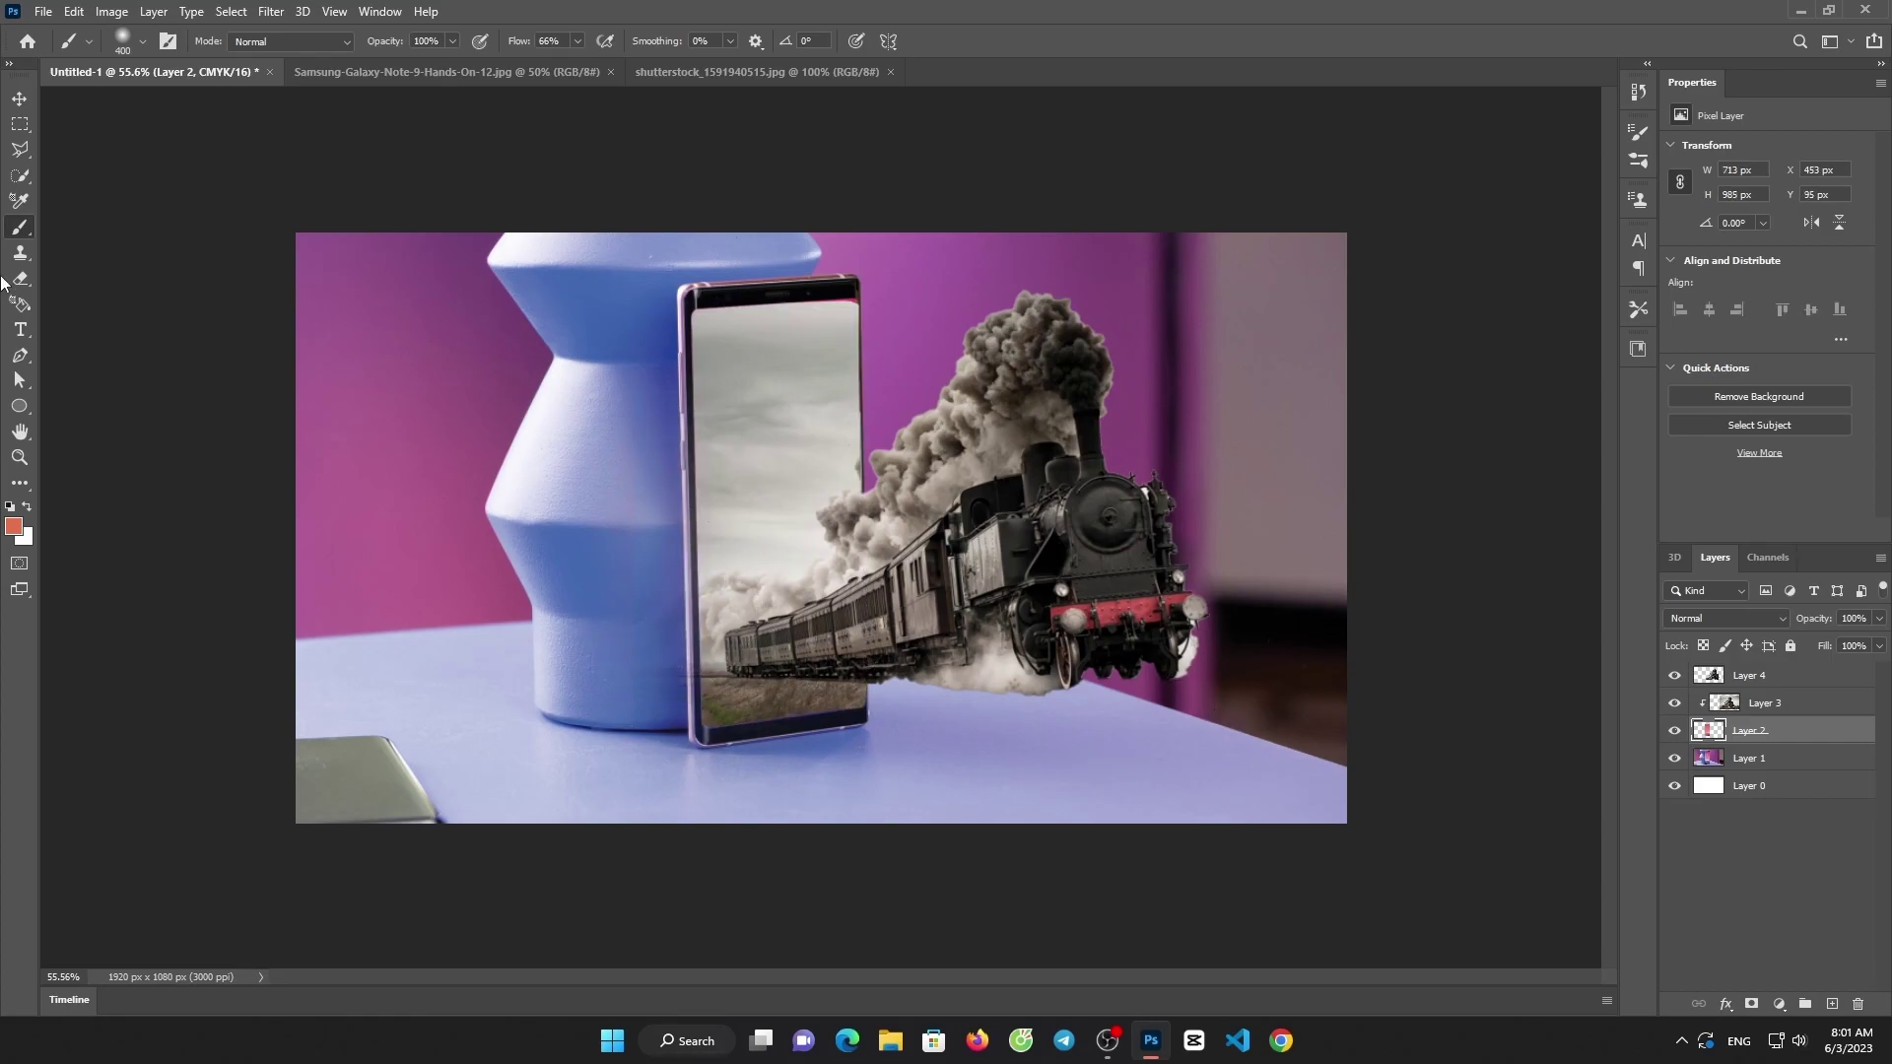
- With a 100%-flow eraser, clean Layer 4's smoke at the train's lower edge, chimney and cloud top
{"action": "left_click", "coordinate": [1744, 675]}
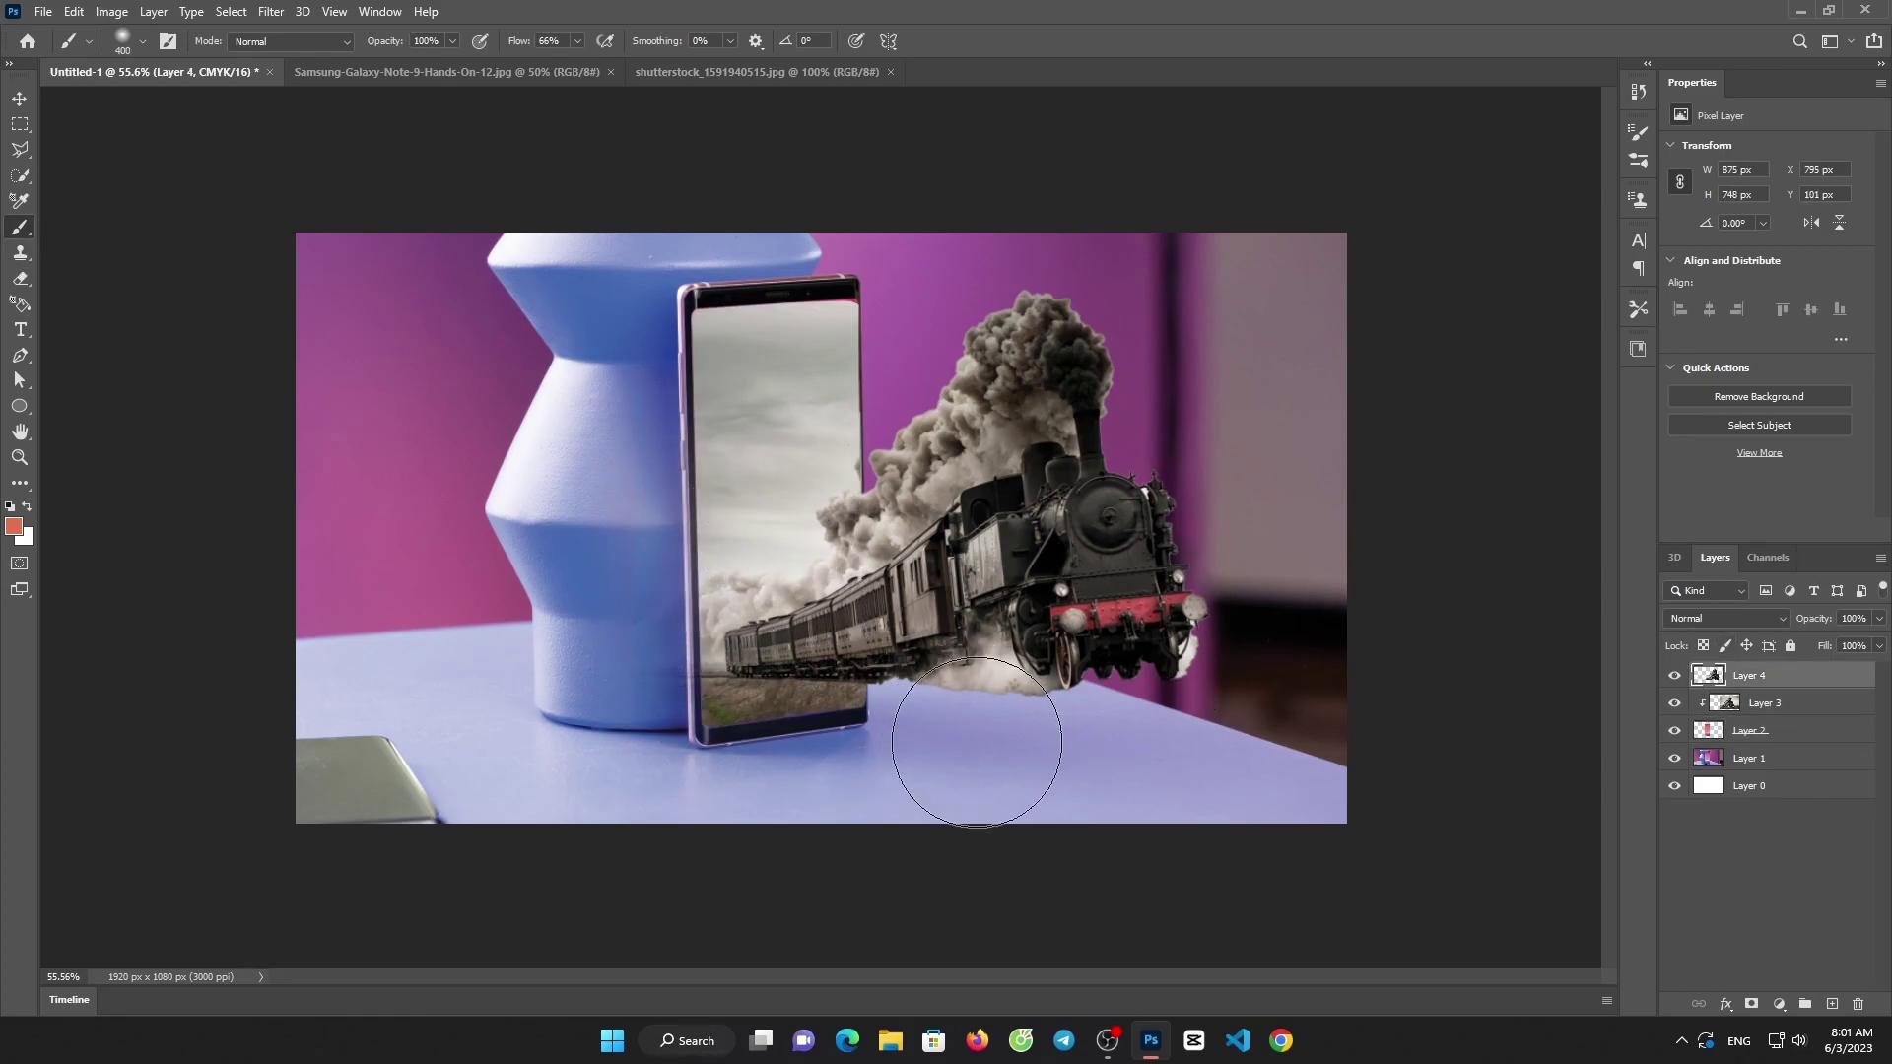
{"action": "left_click", "coordinate": [19, 279]}
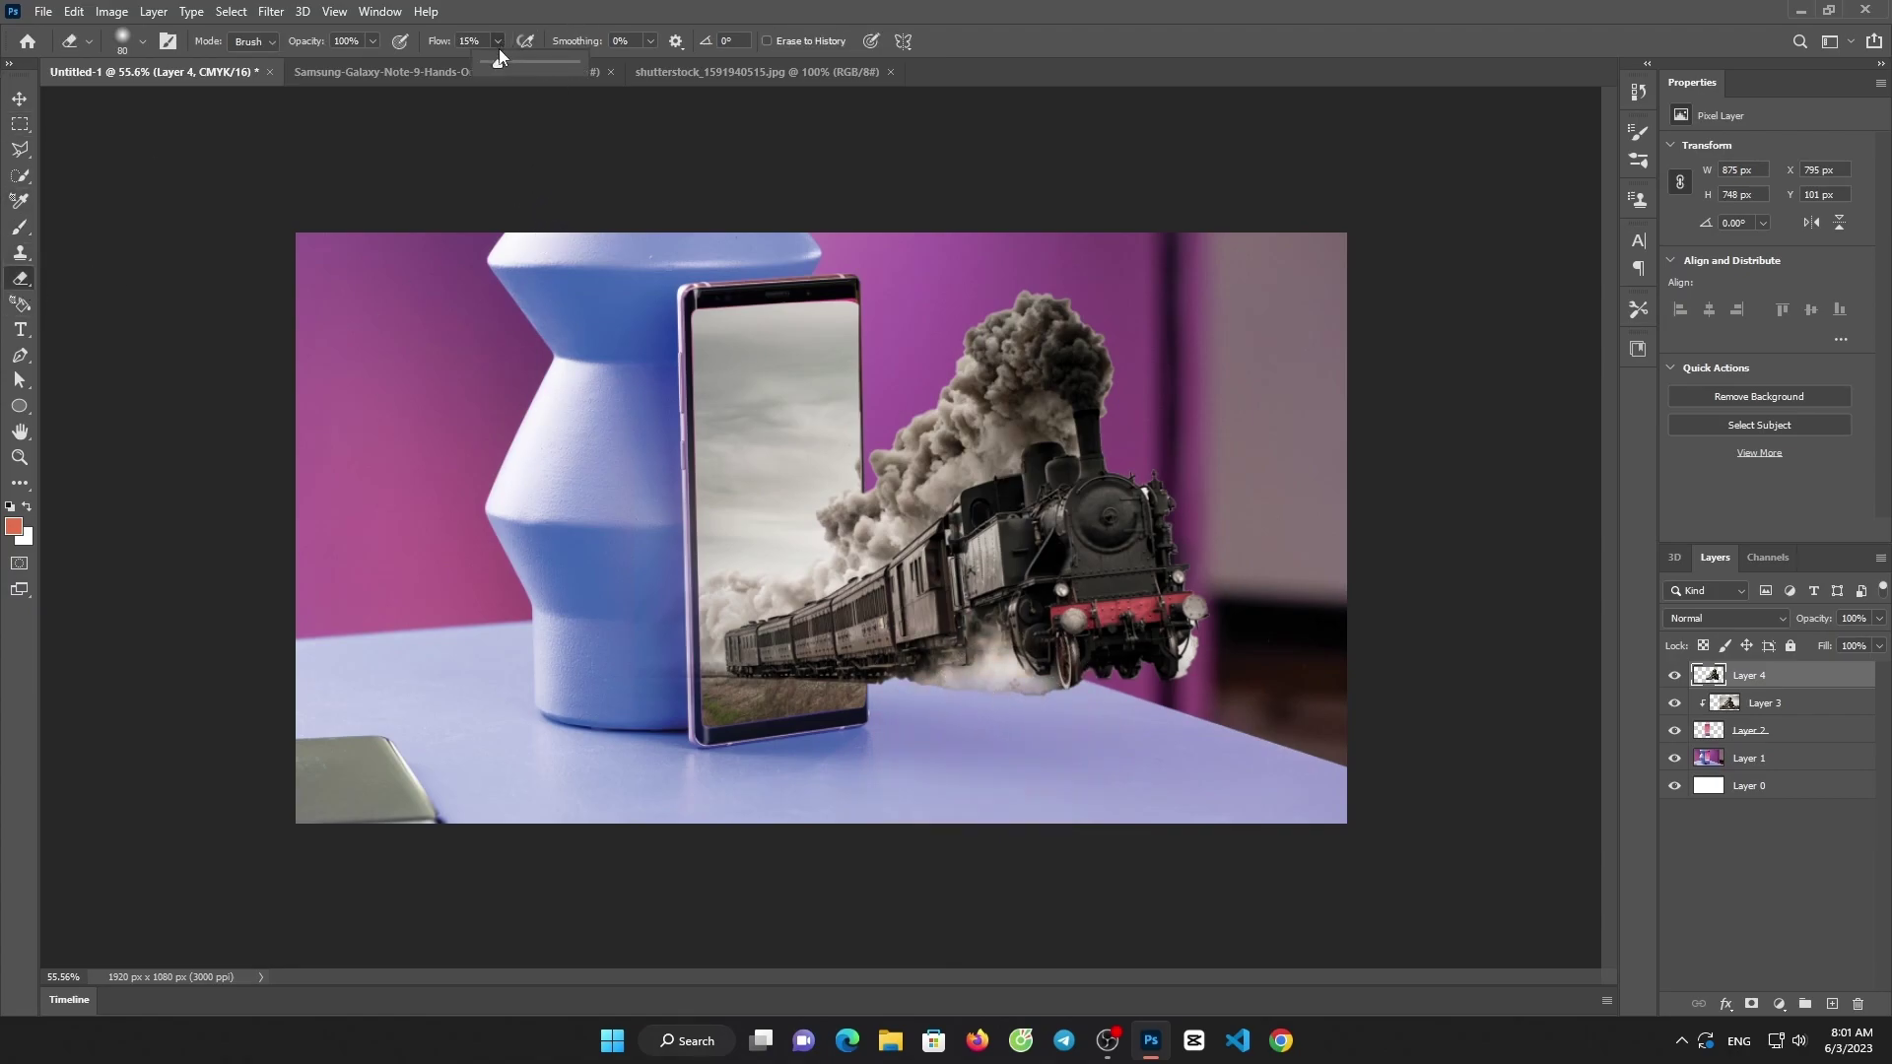
{"action": "left_click_drag", "start_coordinate": [581, 63], "coordinate": [591, 63]}
{"action": "scroll", "coordinate": [1015, 690], "scroll_direction": "up", "scroll_amount": 5}
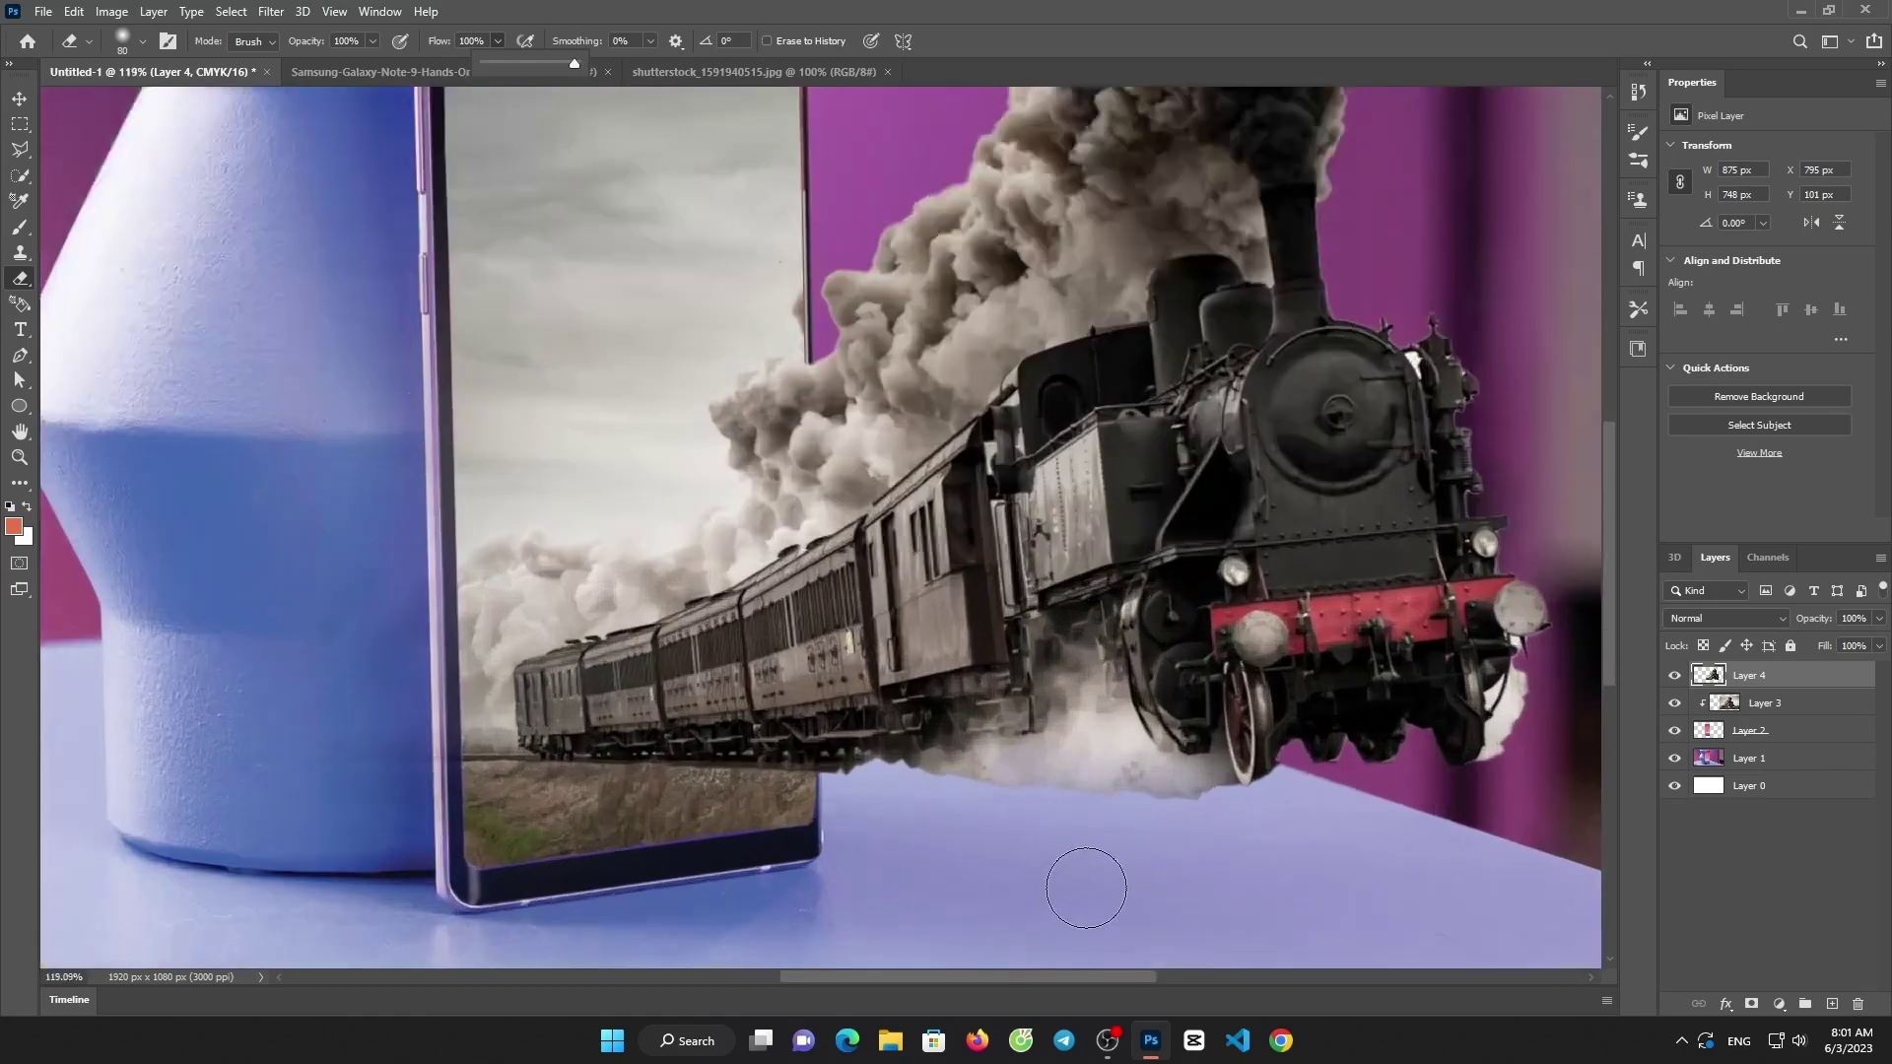
{"action": "mouse_move", "coordinate": [972, 778]}
{"action": "left_mouse_down"}
{"action": "mouse_move", "coordinate": [1225, 803]}
{"action": "mouse_move", "coordinate": [1314, 786]}
{"action": "mouse_move", "coordinate": [743, 644]}
{"action": "mouse_move", "coordinate": [666, 676]}
{"action": "mouse_move", "coordinate": [866, 634]}
{"action": "mouse_move", "coordinate": [866, 561]}
{"action": "mouse_move", "coordinate": [900, 530]}
{"action": "left_mouse_up"}
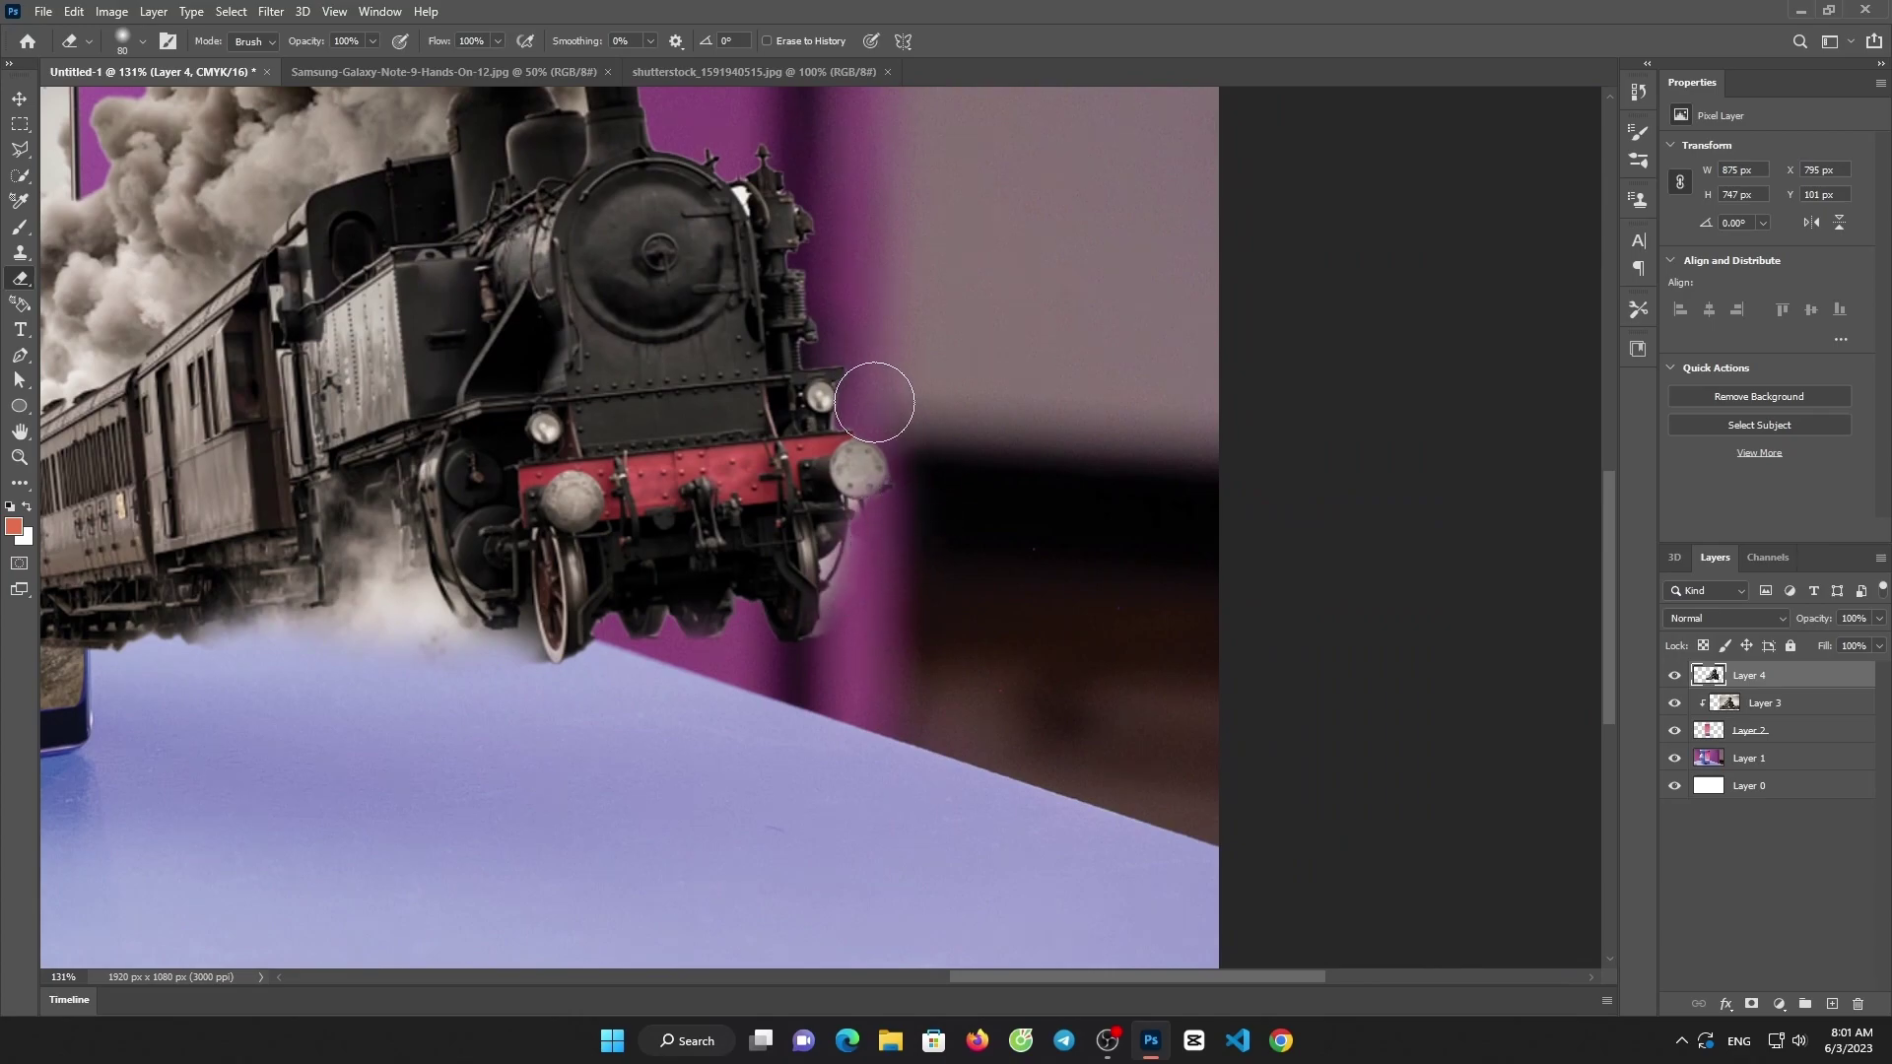
{"action": "left_click_drag", "start_coordinate": [832, 270], "coordinate": [858, 737]}
{"action": "mouse_move", "coordinate": [817, 374]}
{"action": "left_mouse_down"}
{"action": "mouse_move", "coordinate": [815, 435]}
{"action": "mouse_move", "coordinate": [815, 299]}
{"action": "mouse_move", "coordinate": [689, 177]}
{"action": "mouse_move", "coordinate": [480, 213]}
{"action": "mouse_move", "coordinate": [410, 296]}
{"action": "mouse_move", "coordinate": [388, 381]}
{"action": "mouse_move", "coordinate": [163, 724]}
{"action": "mouse_move", "coordinate": [689, 552]}
{"action": "left_mouse_up"}
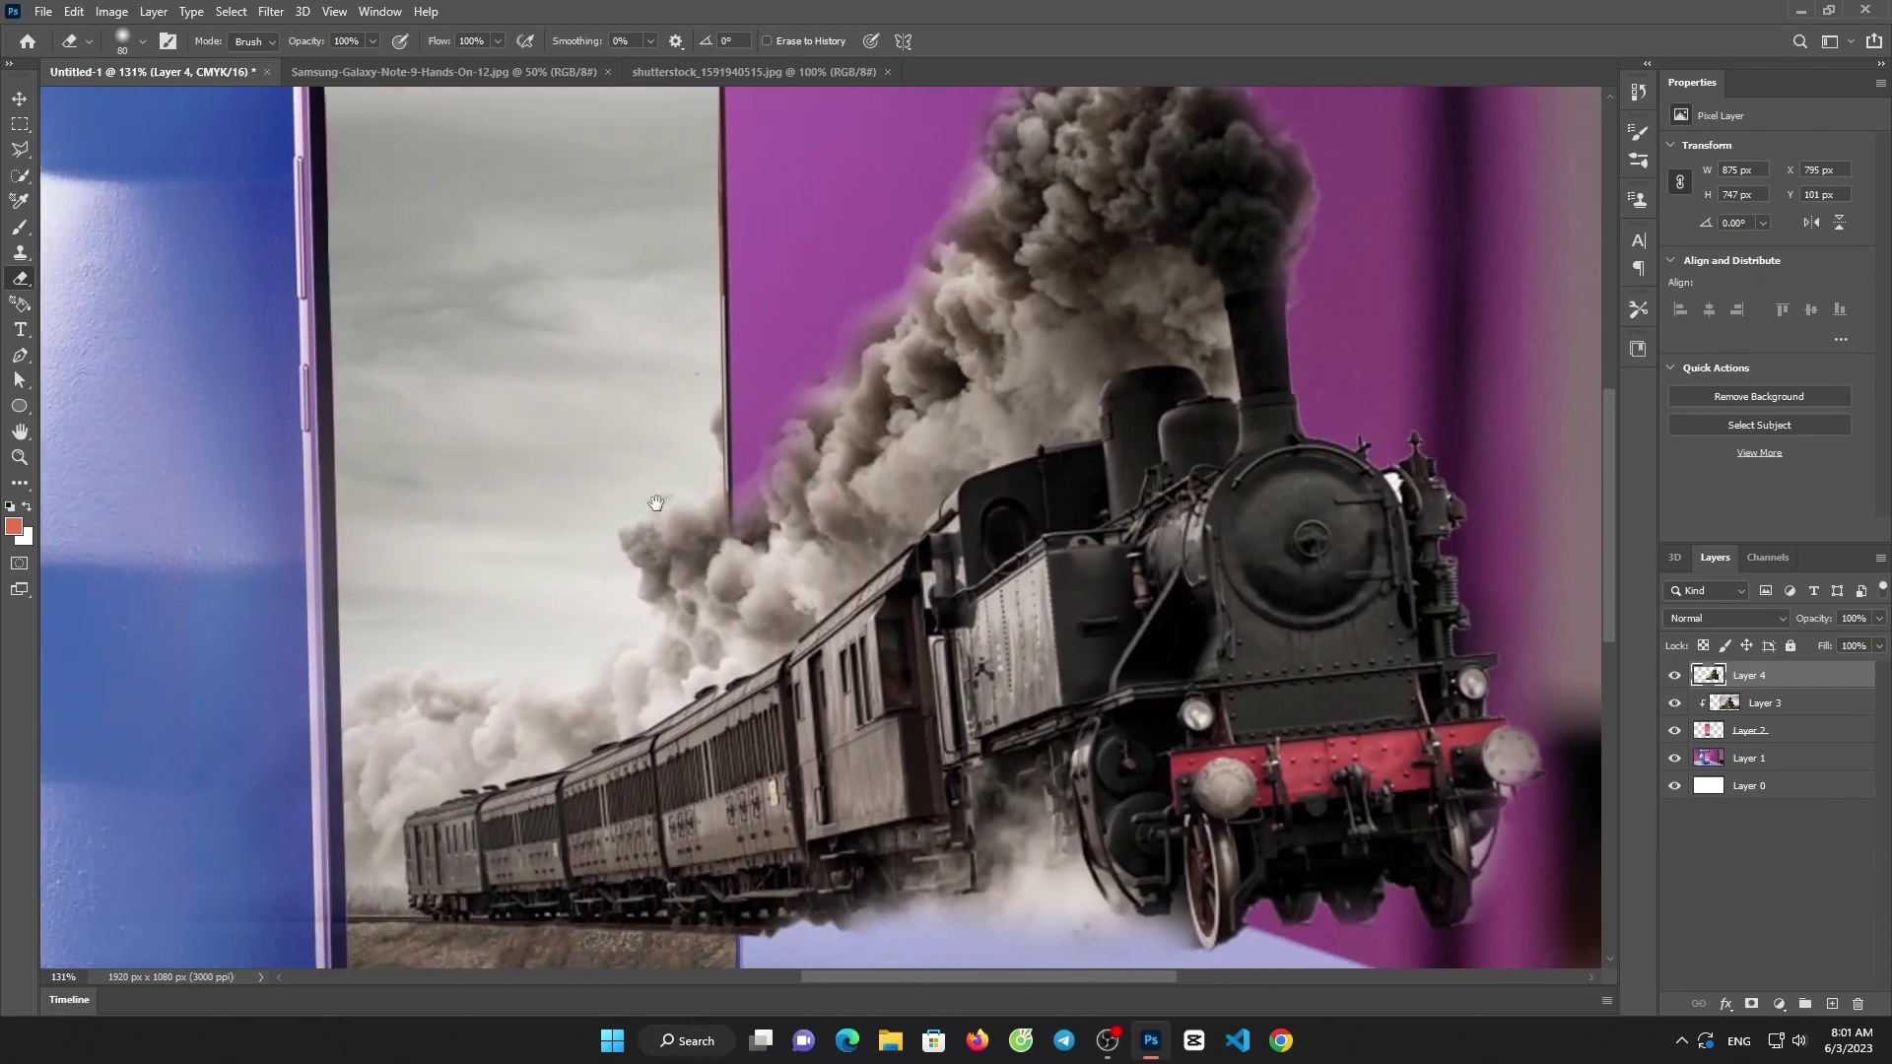
{"action": "key", "text": "ctrl+0"}
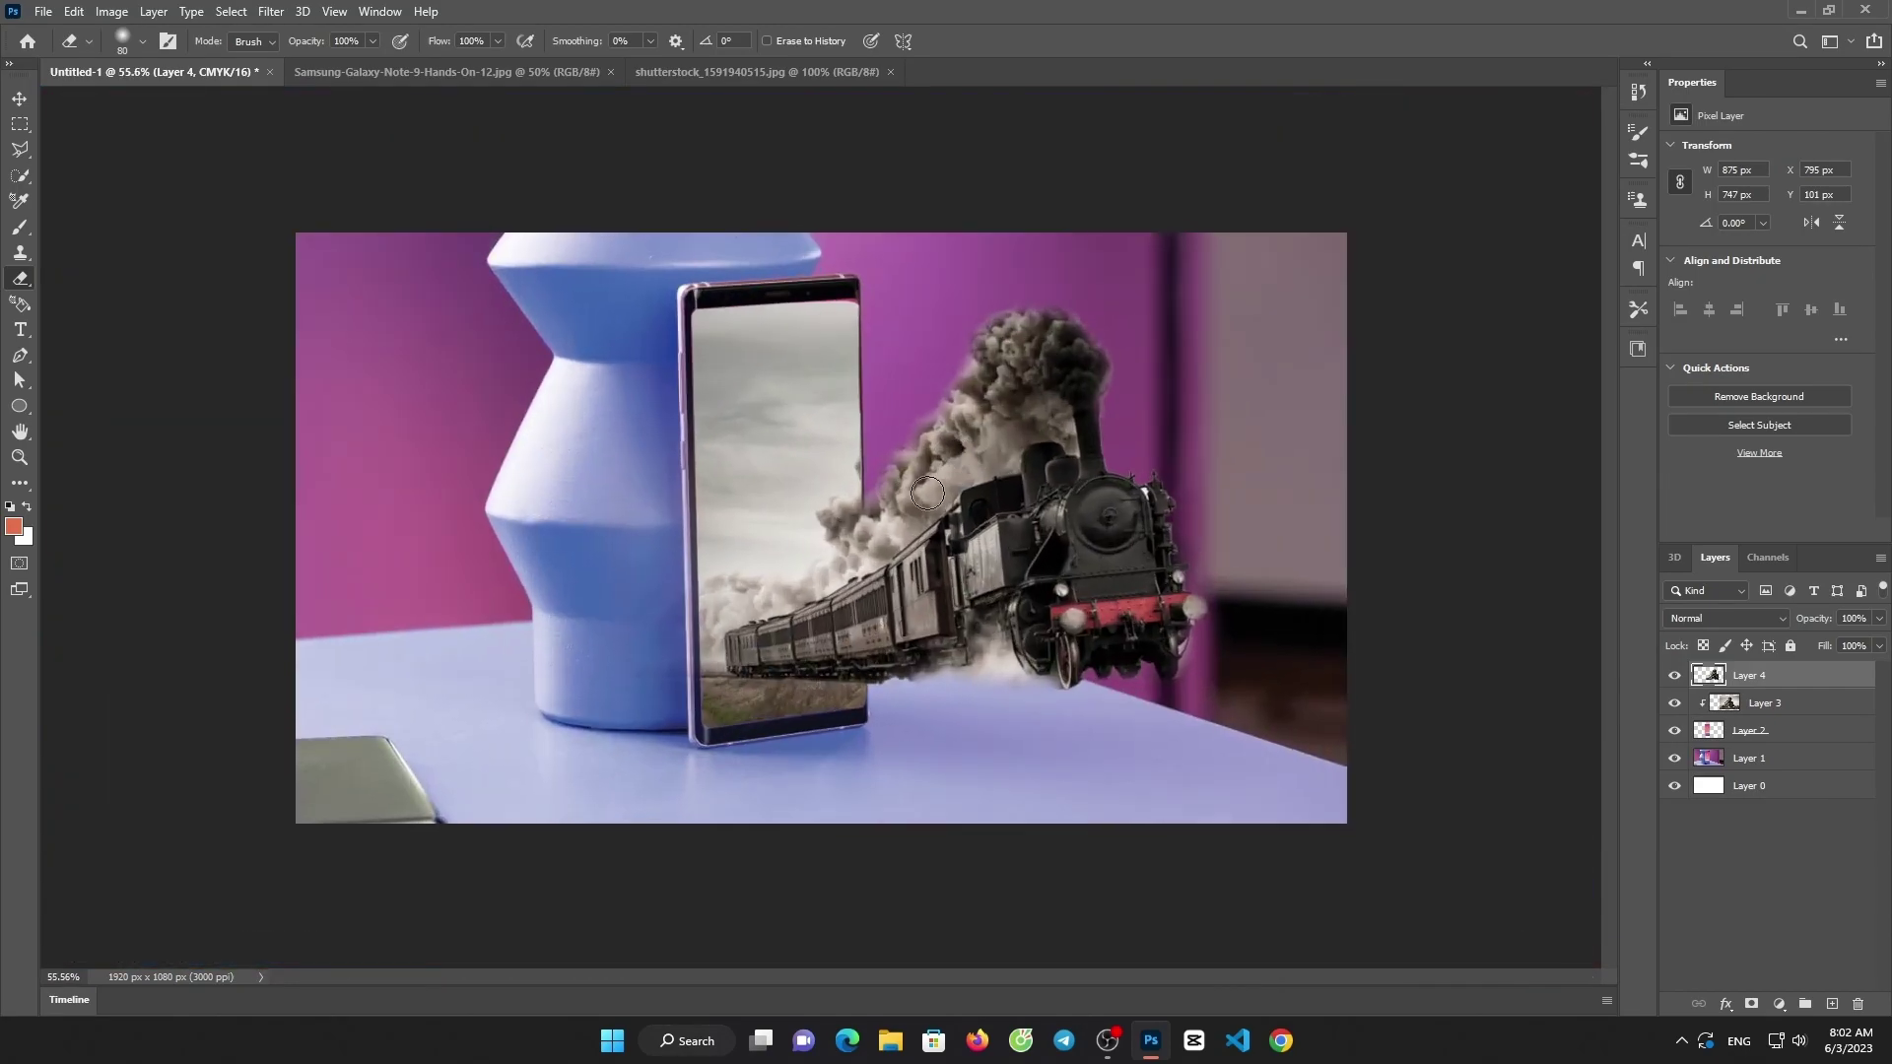
- Paint a soft red dot under the train on a new Layer 5
{"action": "left_click", "coordinate": [1828, 1002]}
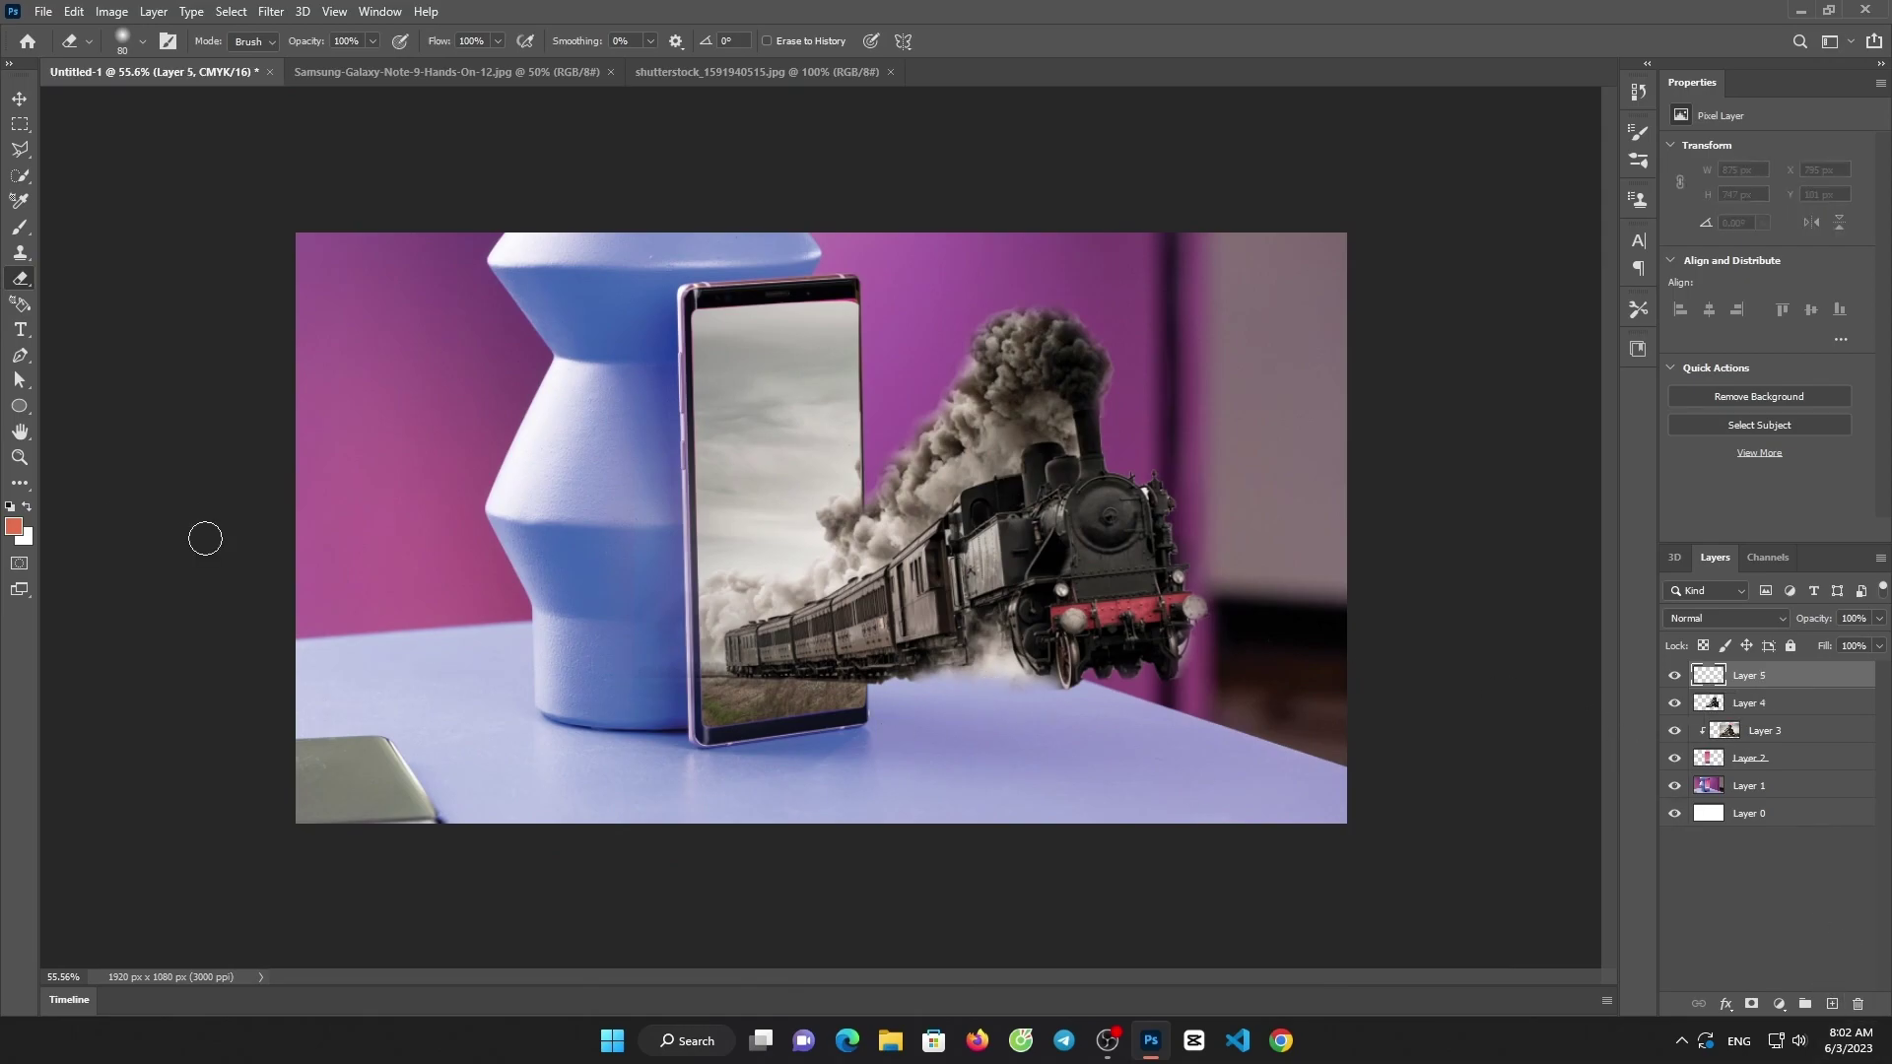
{"action": "left_click", "coordinate": [20, 226]}
{"action": "left_click", "coordinate": [985, 749]}
{"action": "left_click", "coordinate": [20, 99]}
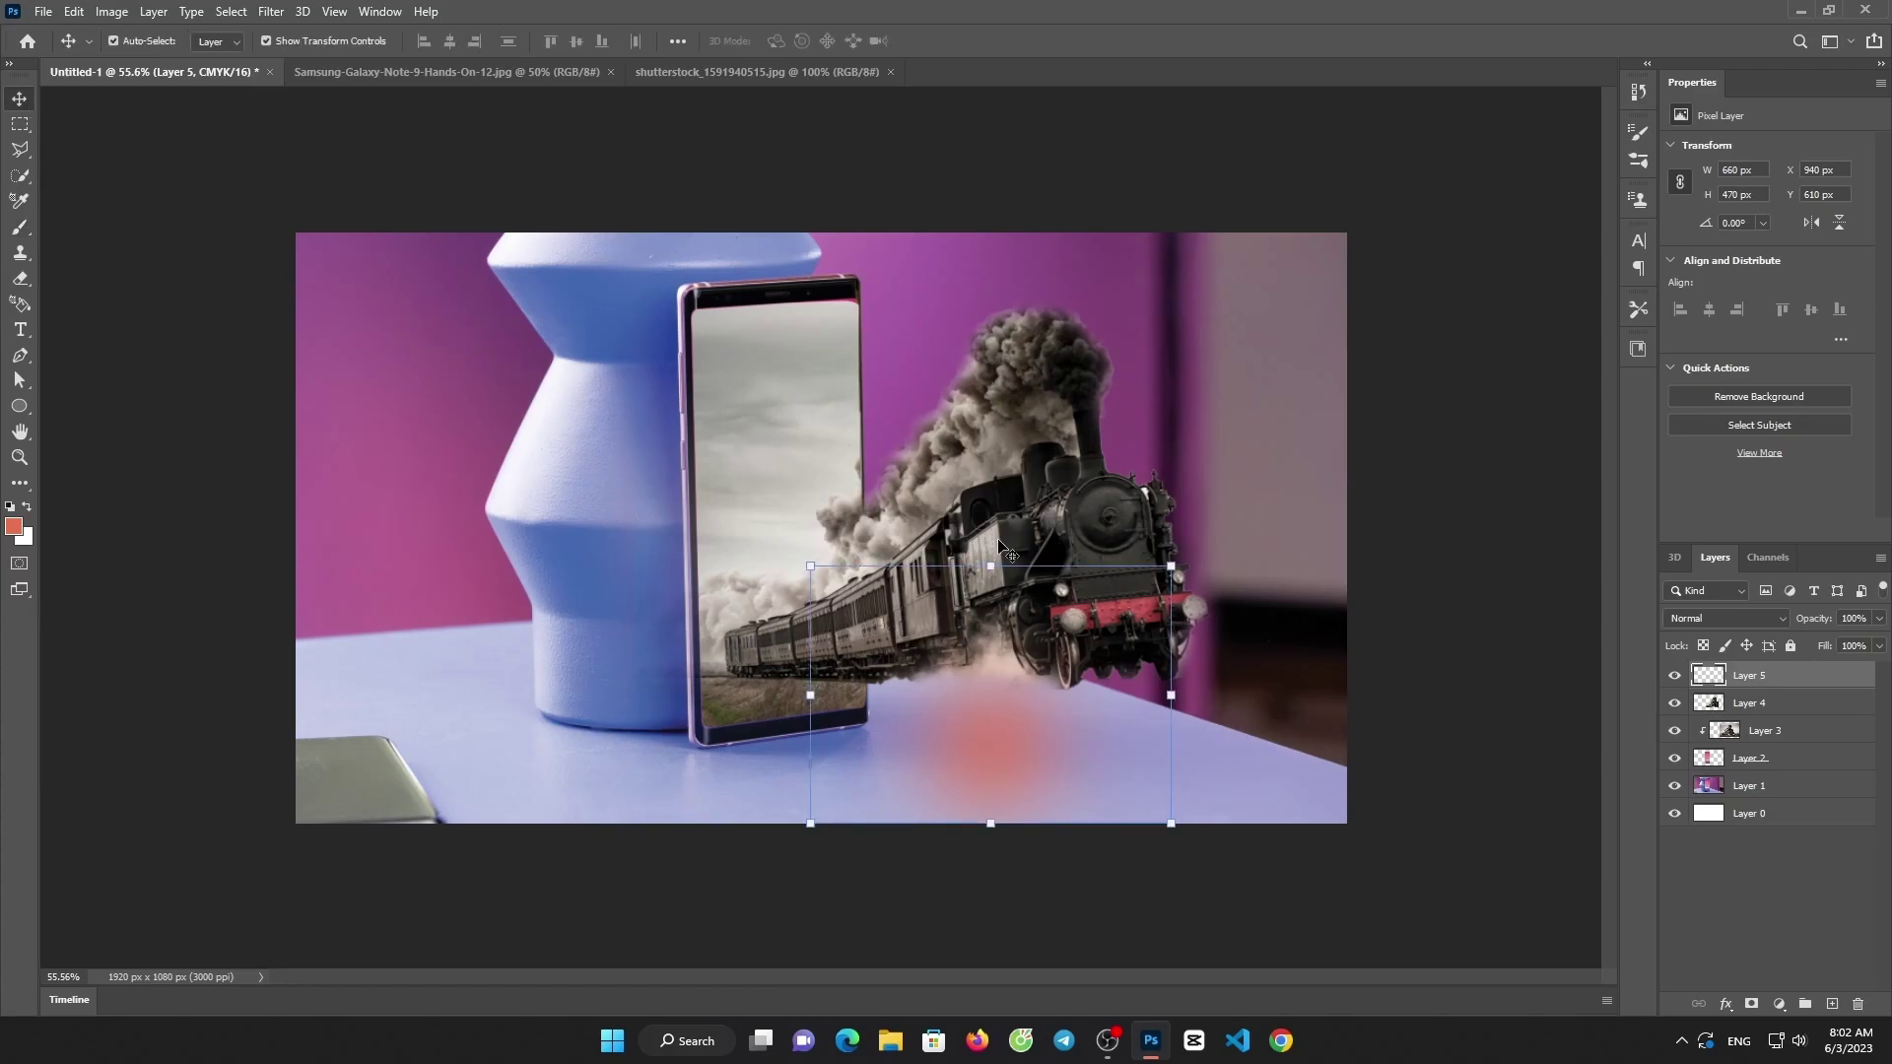
- Squash, widen and tilt the red dot about 4.6° into a shadow strip under the train
{"action": "left_click_drag", "start_coordinate": [990, 567], "coordinate": [1010, 755]}
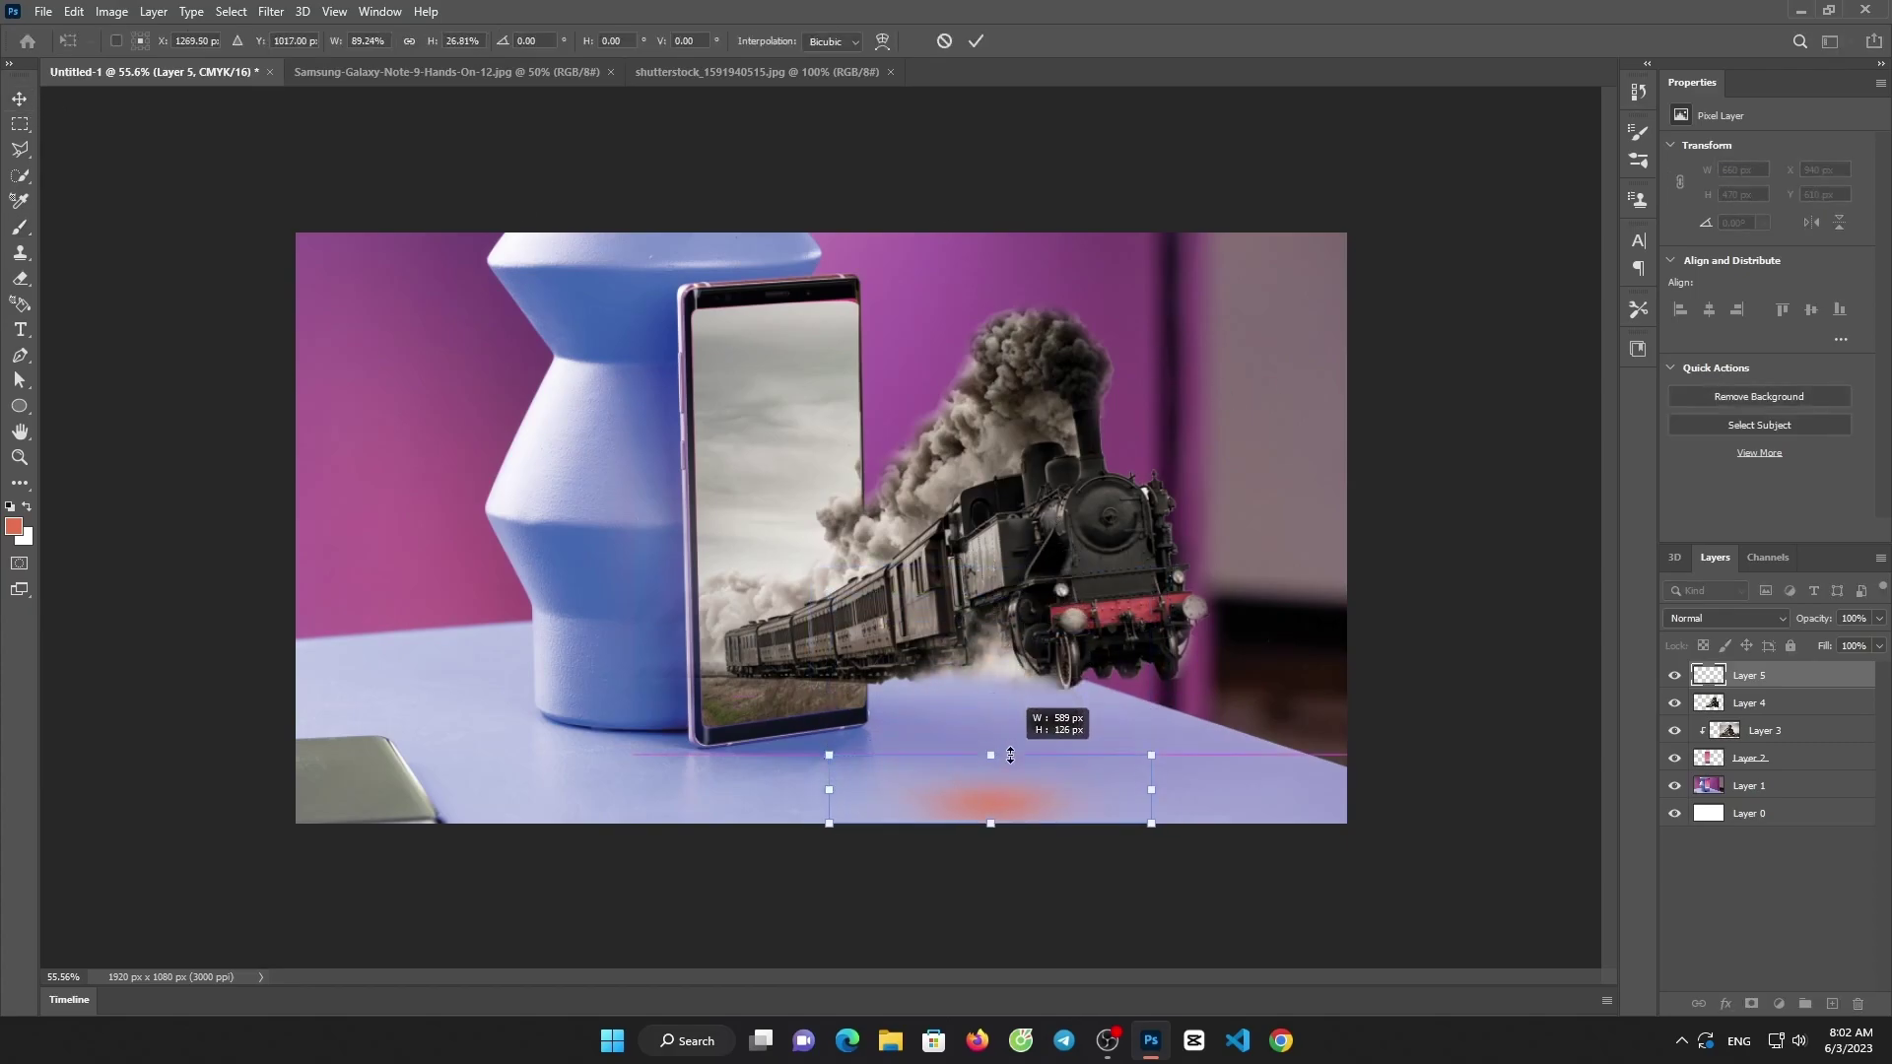
{"action": "left_click_drag", "start_coordinate": [1151, 789], "coordinate": [1429, 789]}
{"action": "left_click_drag", "start_coordinate": [829, 789], "coordinate": [613, 784]}
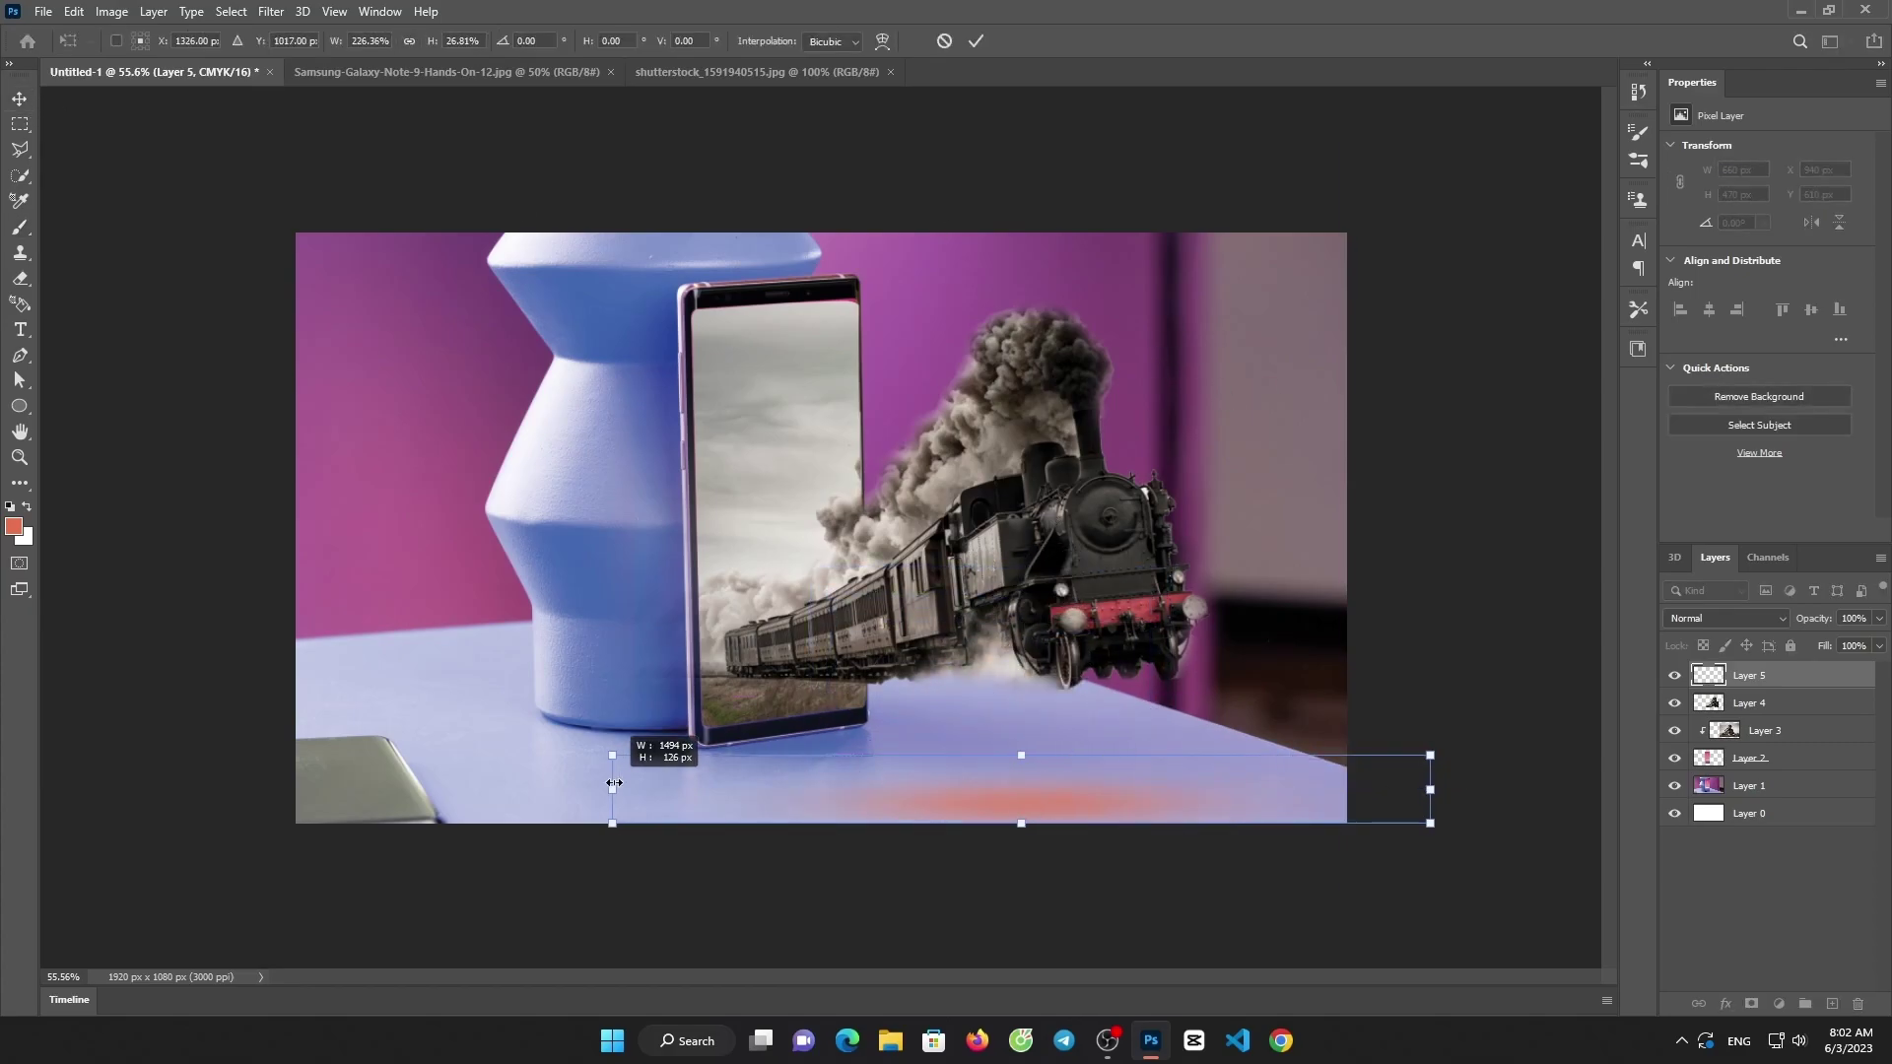
{"action": "left_click_drag", "start_coordinate": [940, 781], "coordinate": [940, 687]}
{"action": "mouse_move", "coordinate": [1429, 747]}
{"action": "left_mouse_down"}
{"action": "mouse_move", "coordinate": [1416, 813]}
{"action": "mouse_move", "coordinate": [1419, 778]}
{"action": "left_mouse_up"}
{"action": "left_click_drag", "start_coordinate": [984, 714], "coordinate": [983, 738]}
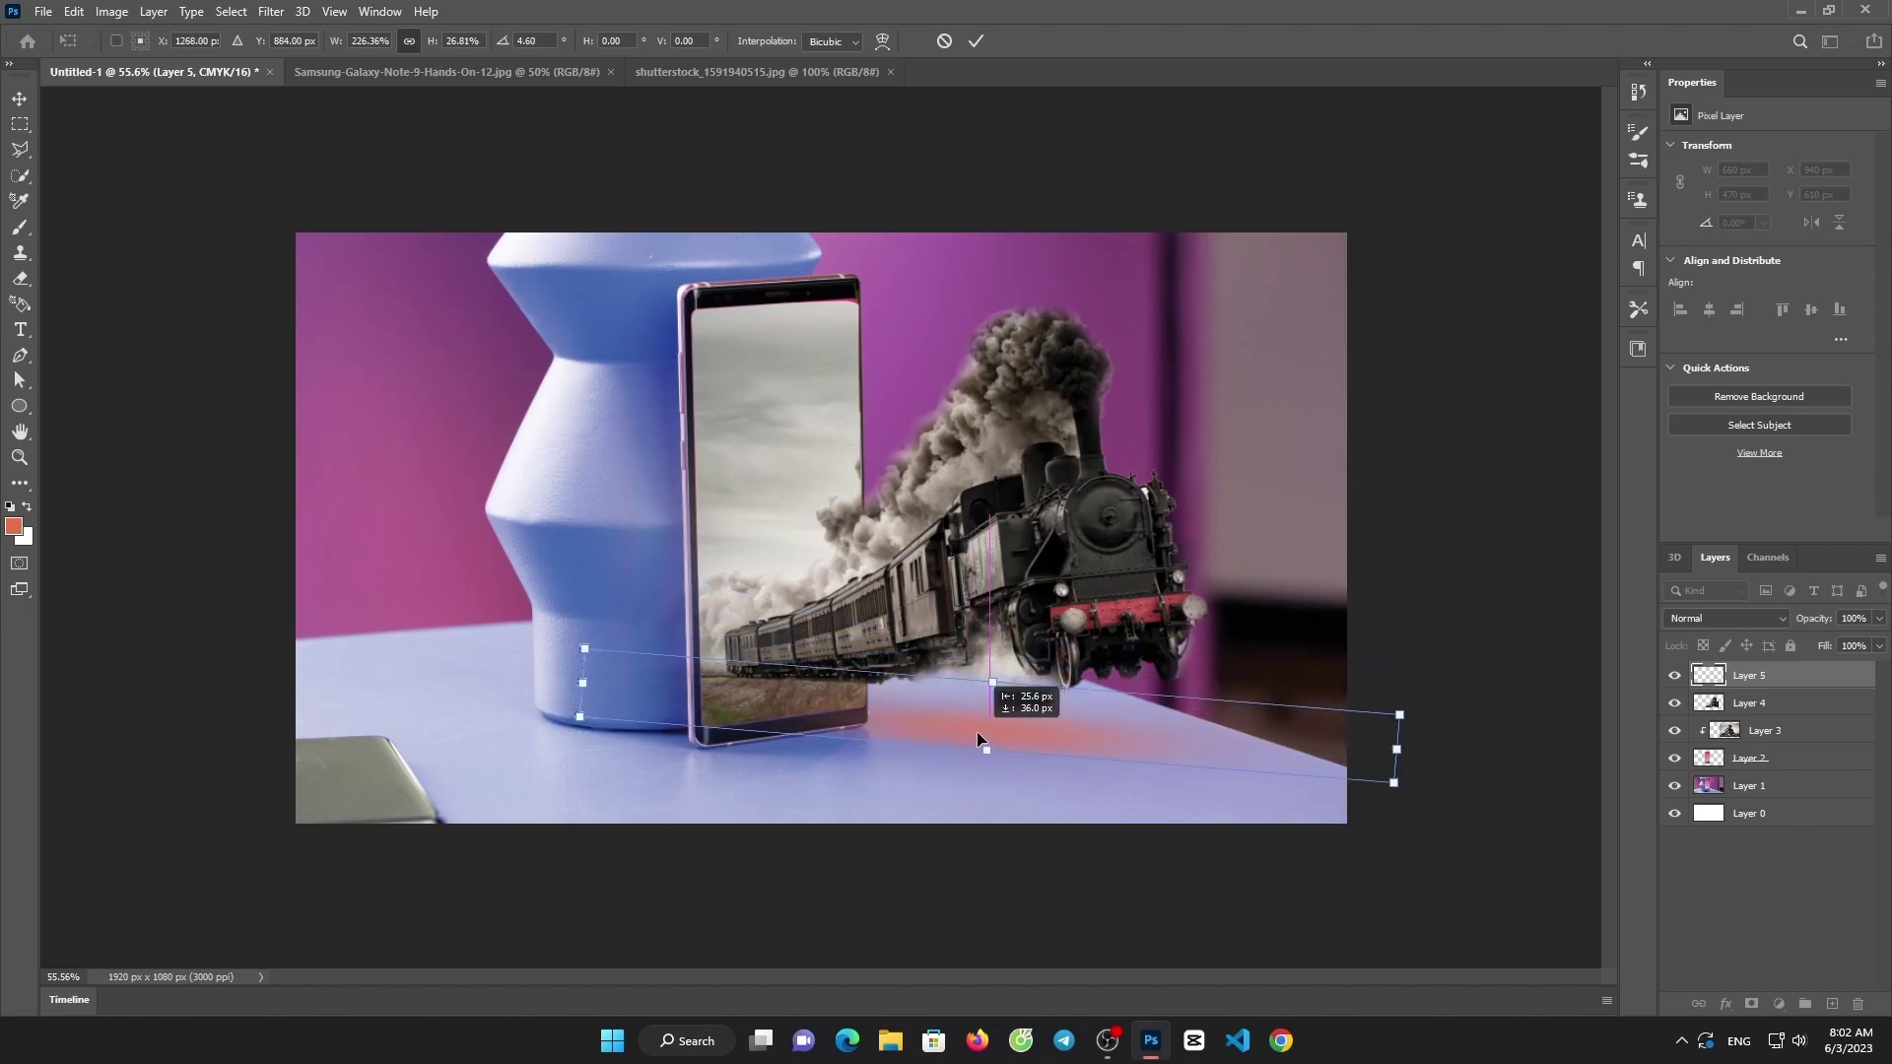
{"action": "left_click", "coordinate": [976, 41]}
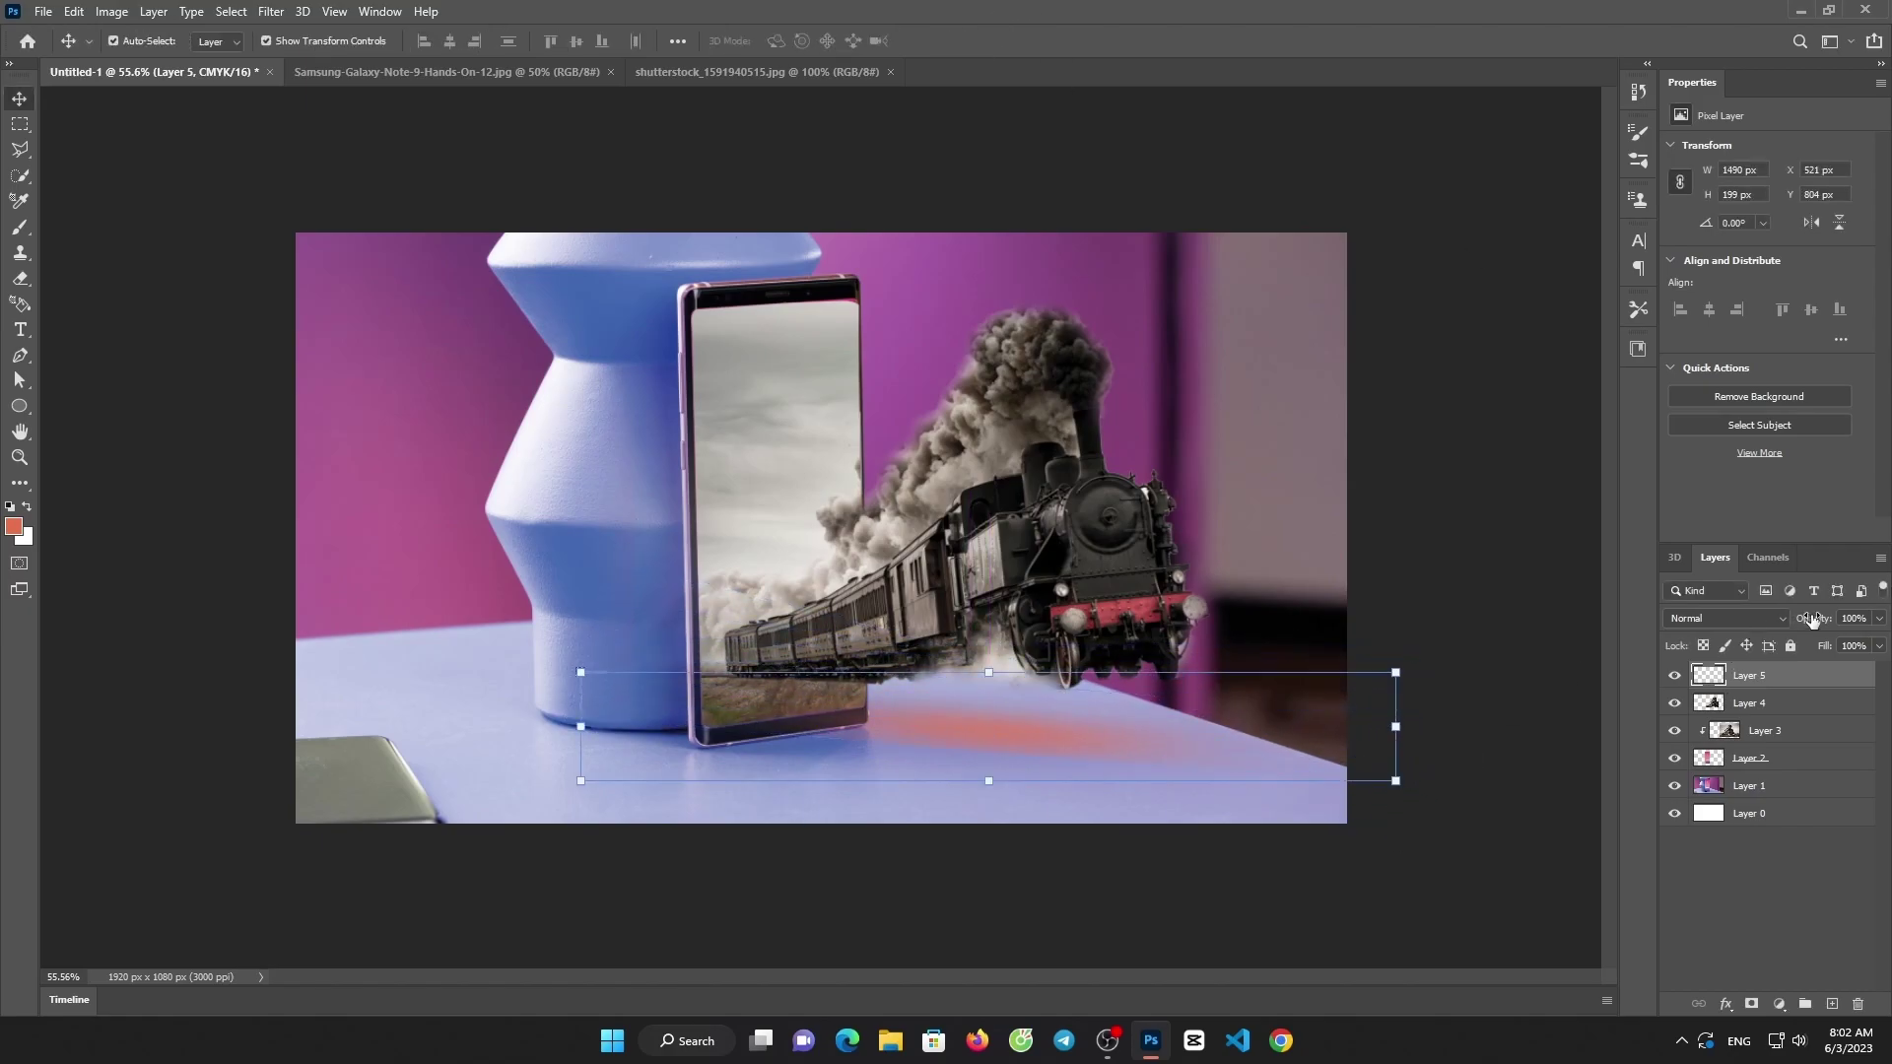
- Set the foreground to black and paint a soft dab on a new Layer 6
{"action": "left_click", "coordinate": [21, 226]}
{"action": "left_click", "coordinate": [14, 526]}
{"action": "left_click", "coordinate": [1173, 463]}
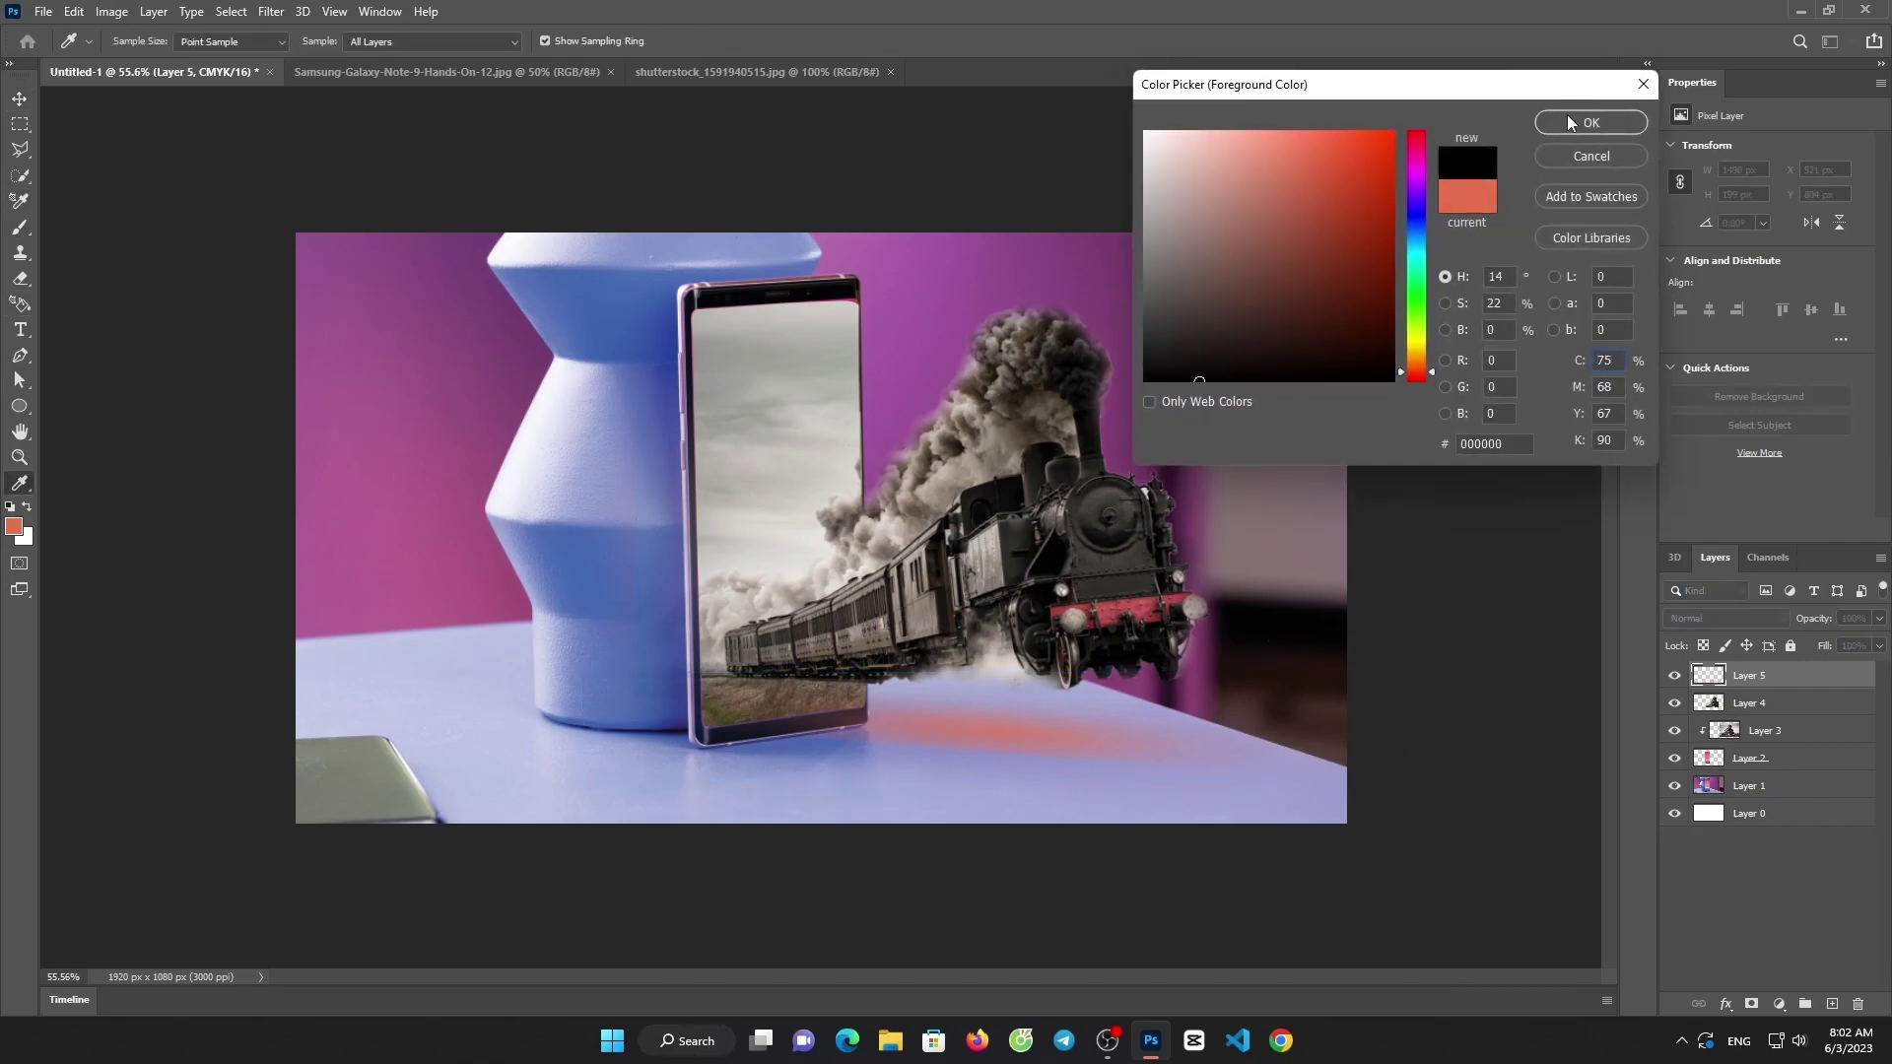
{"action": "left_click", "coordinate": [1584, 123]}
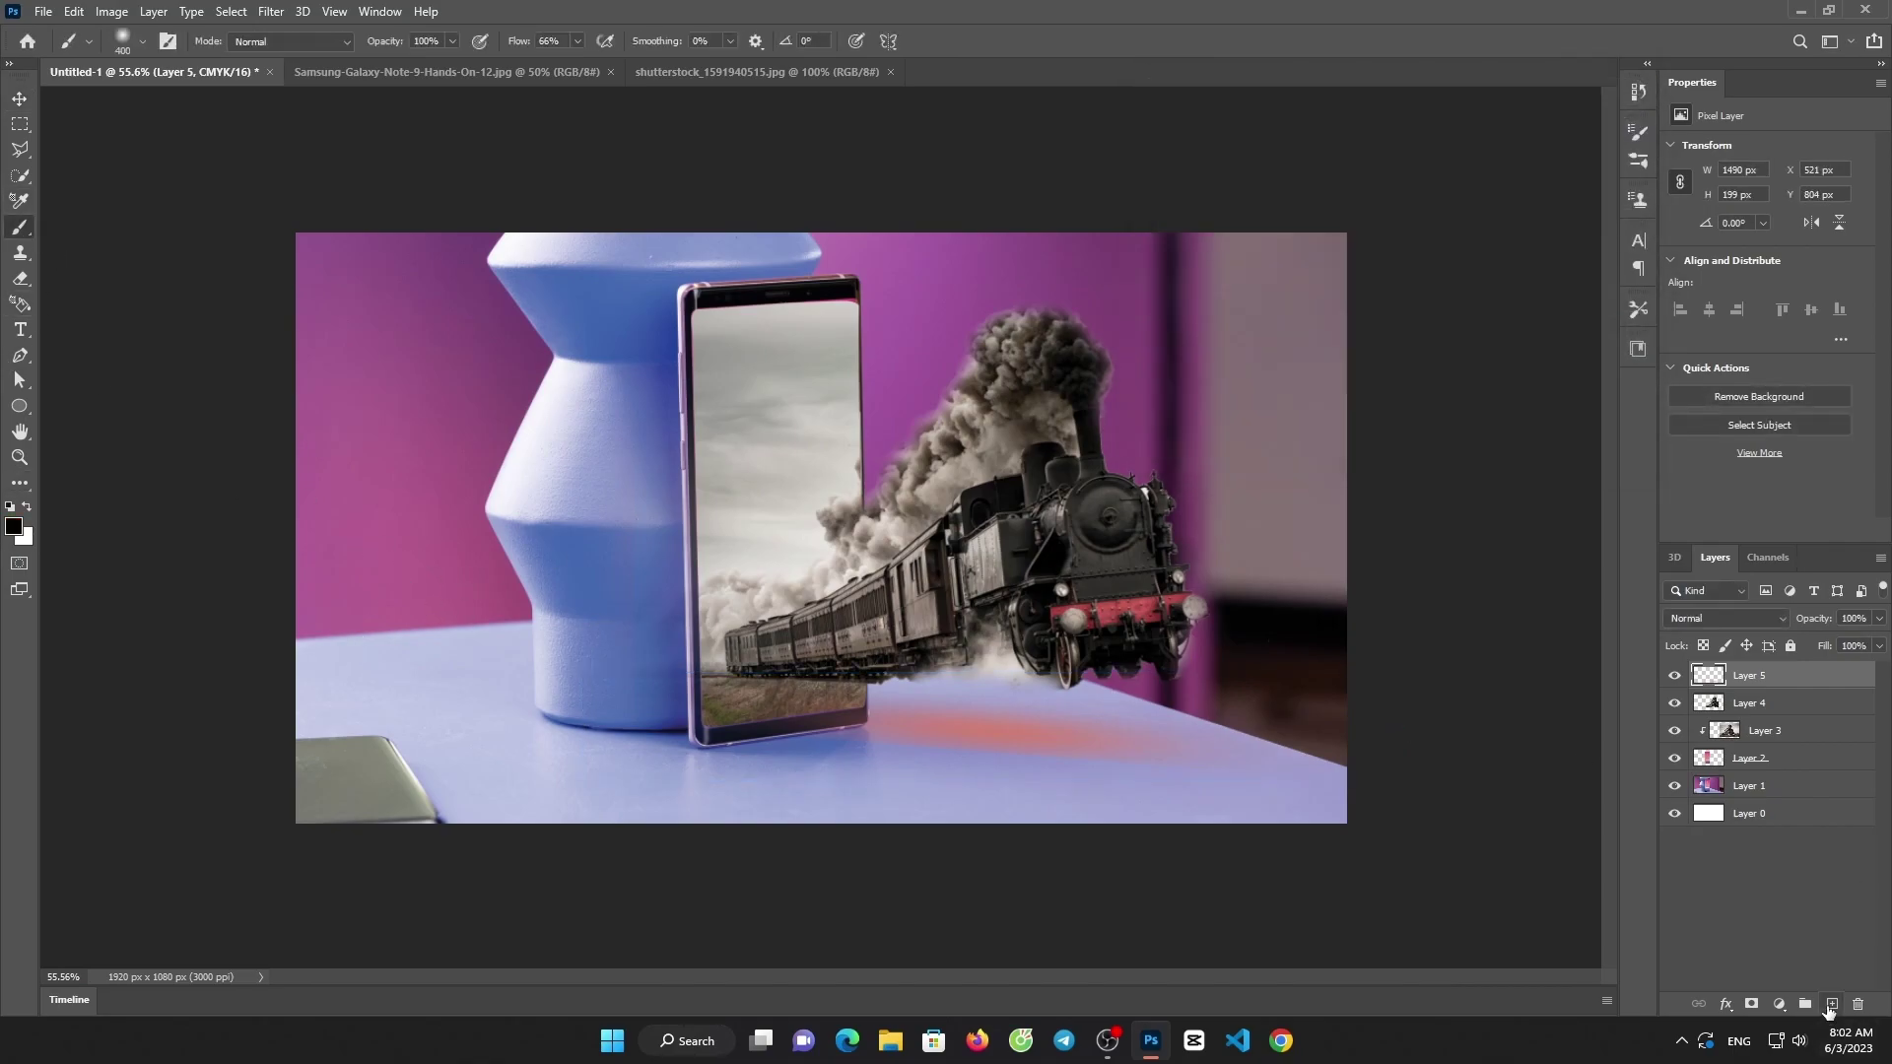
{"action": "left_click", "coordinate": [1831, 1003]}
{"action": "left_click", "coordinate": [513, 665]}
- Squash and stretch the black dab into a thin shadow strip beneath the train
{"action": "key", "text": "v"}
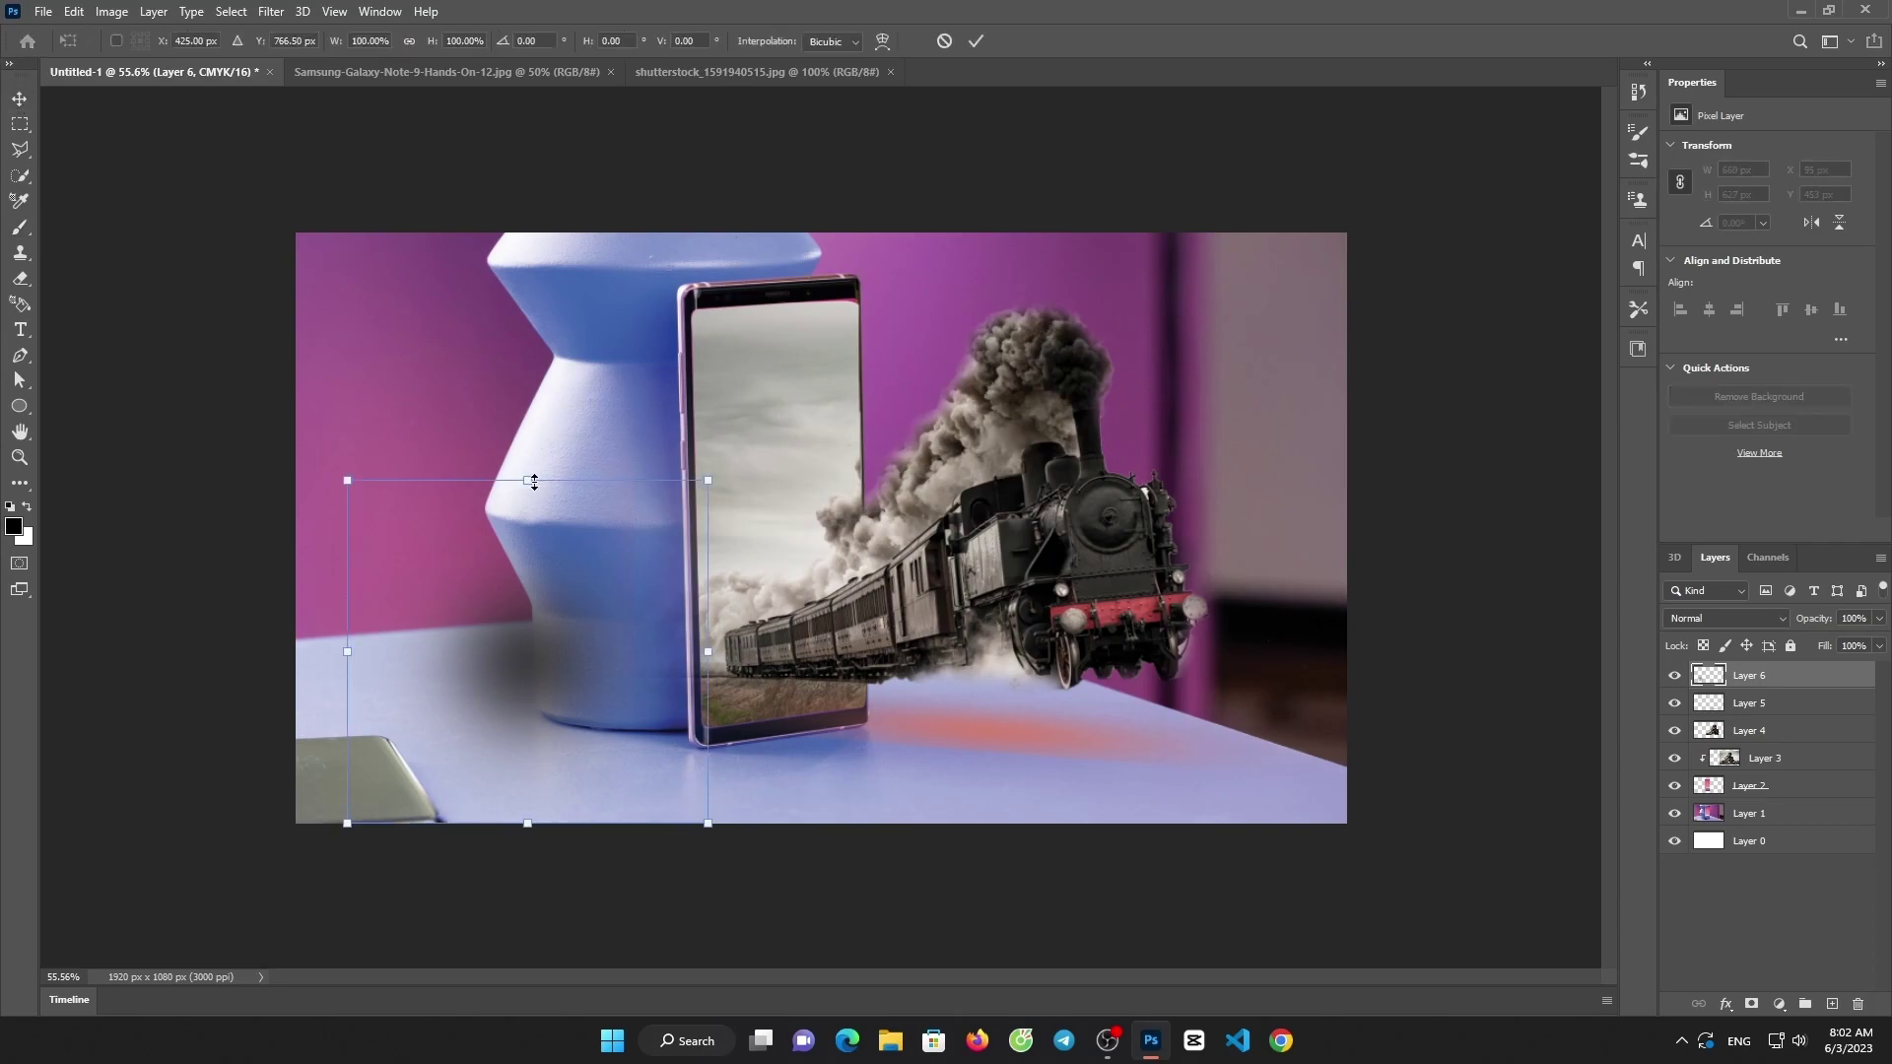
{"action": "left_click_drag", "start_coordinate": [527, 480], "coordinate": [527, 781]}
{"action": "mouse_move", "coordinate": [707, 802]}
{"action": "left_mouse_down"}
{"action": "mouse_move", "coordinate": [1088, 842]}
{"action": "mouse_move", "coordinate": [953, 757]}
{"action": "left_mouse_up"}
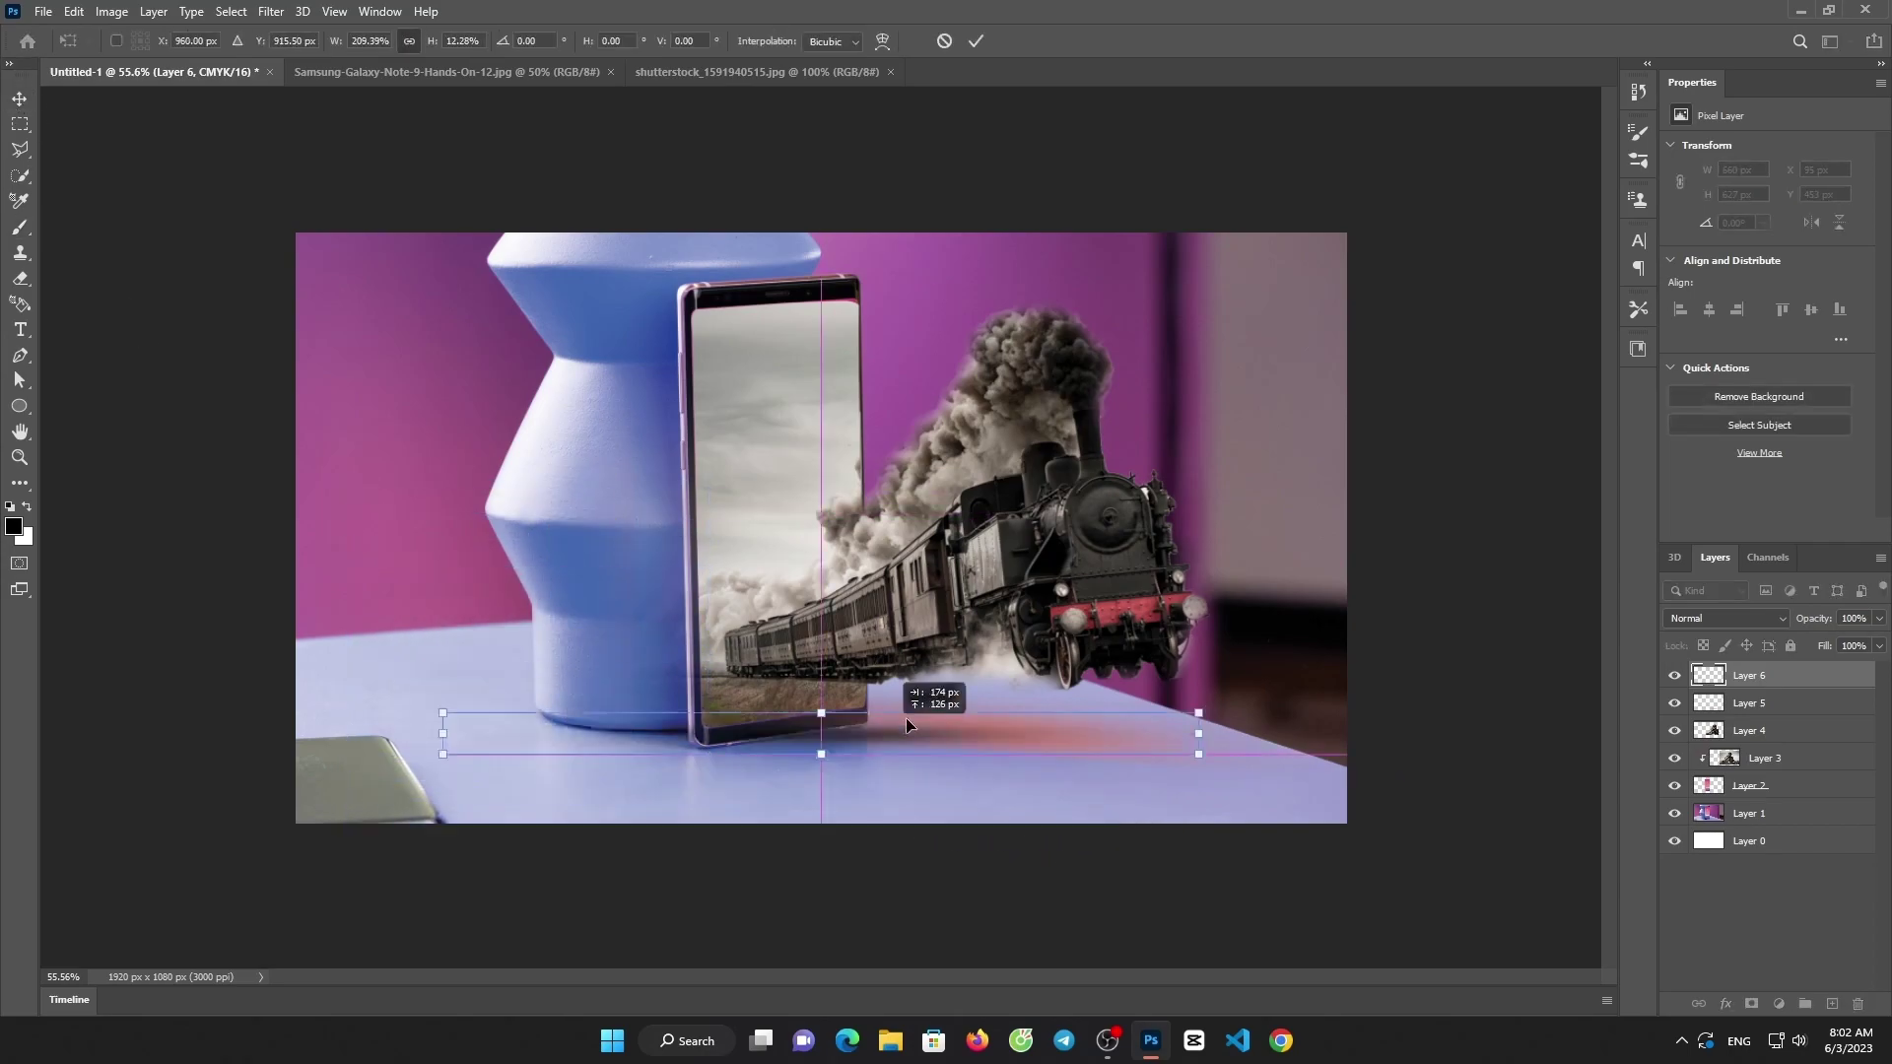
{"action": "left_click_drag", "start_coordinate": [1395, 763], "coordinate": [1342, 743]}
{"action": "left_click_drag", "start_coordinate": [968, 747], "coordinate": [970, 764]}
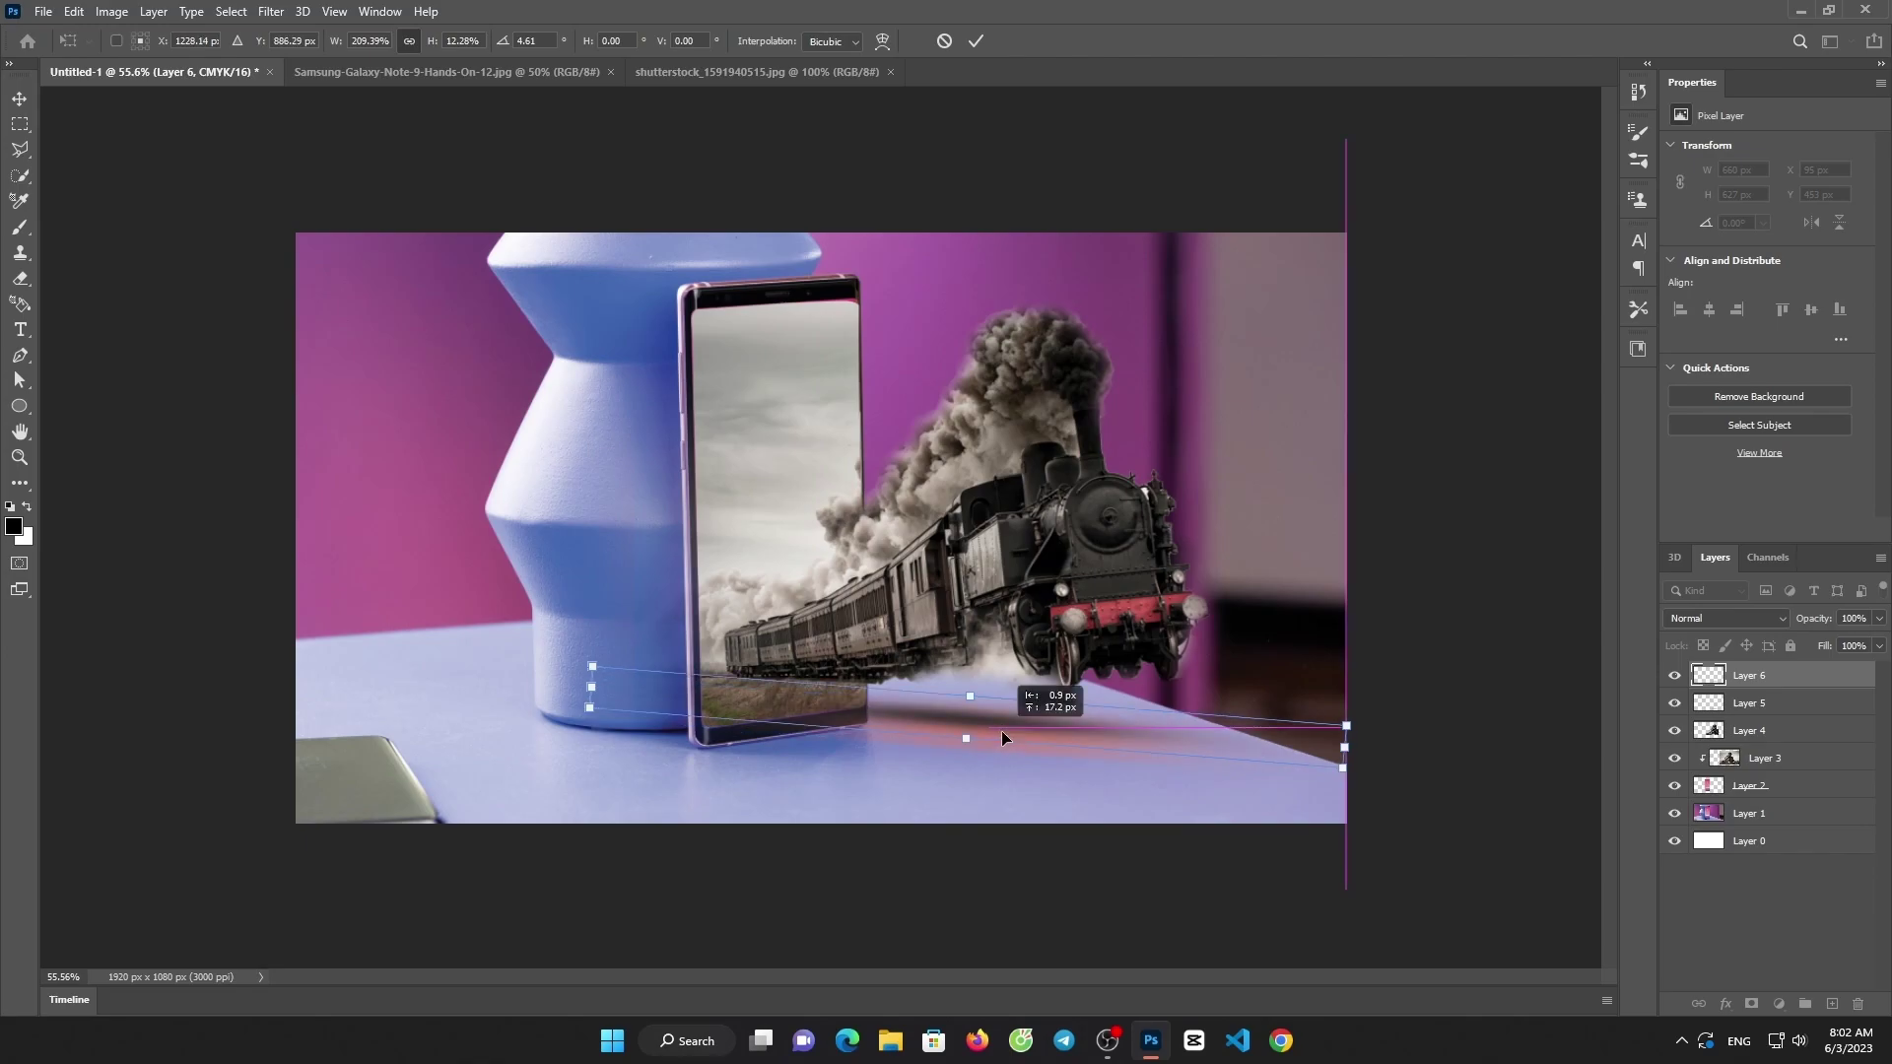
{"action": "left_click", "coordinate": [975, 41]}
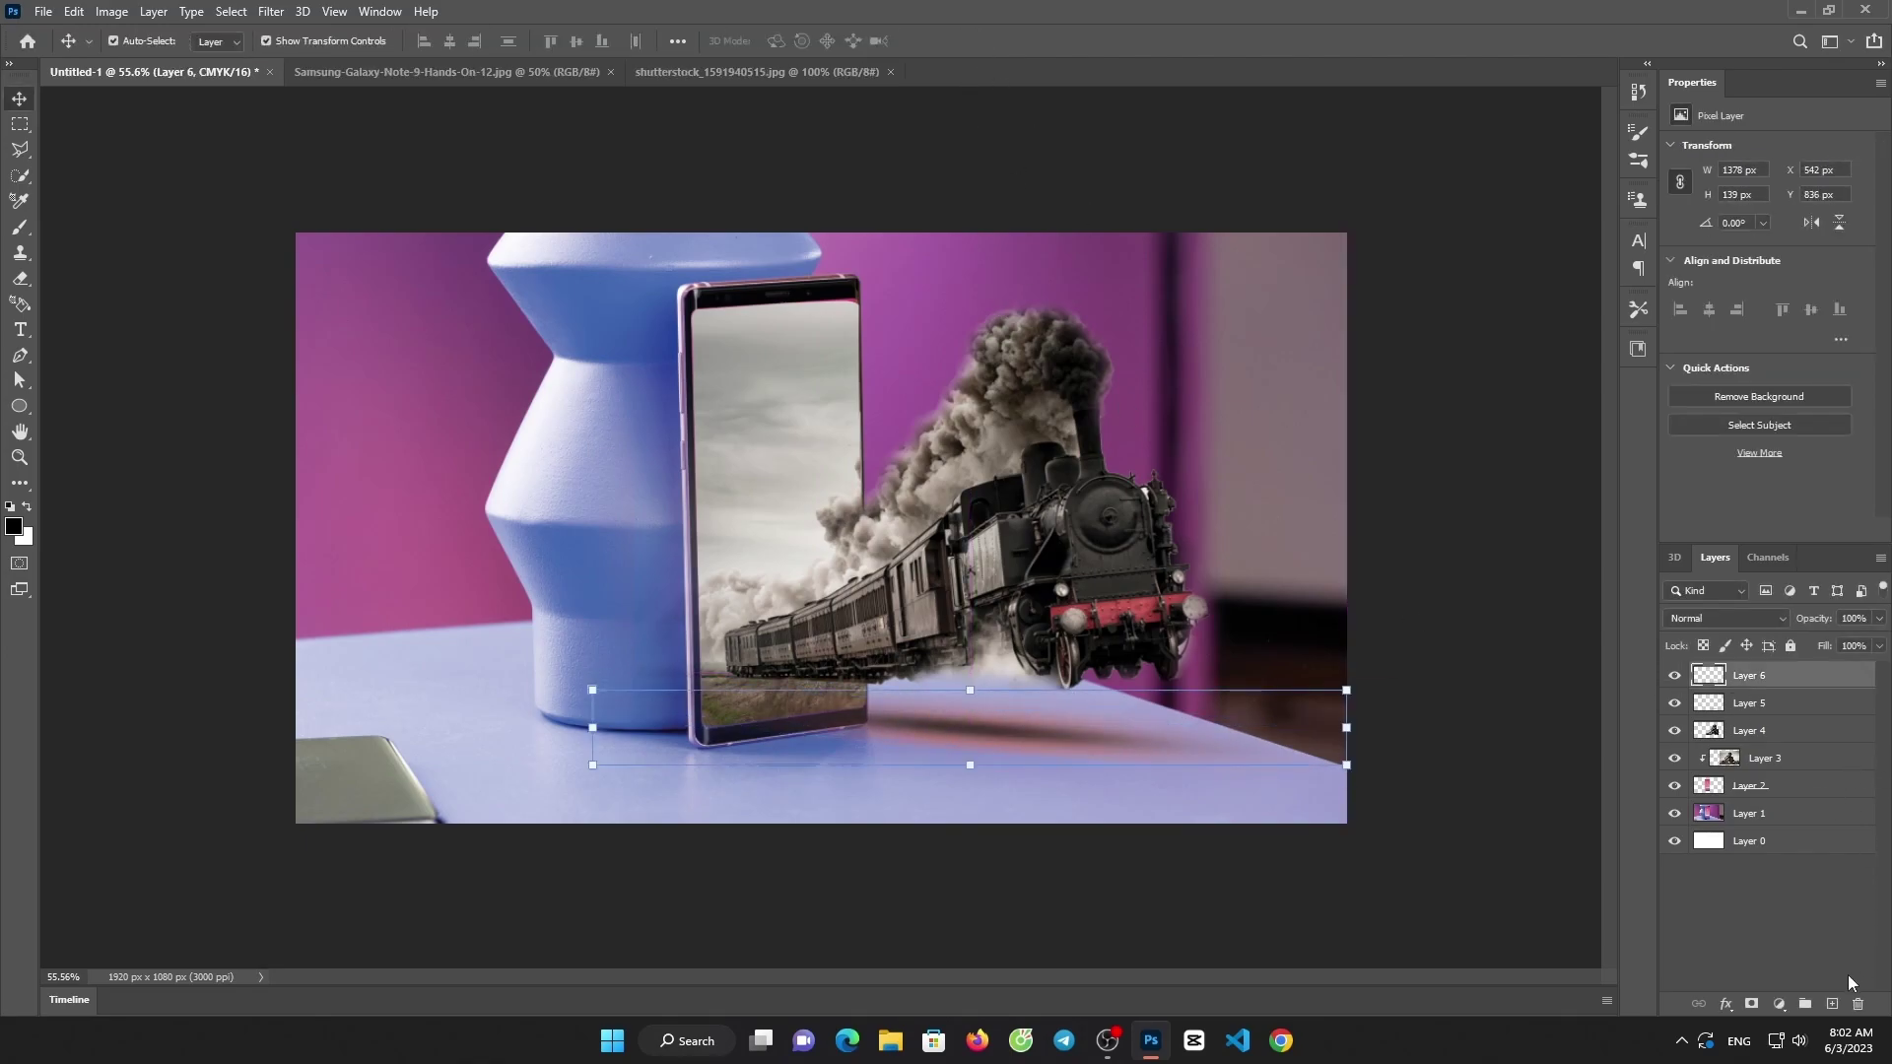
- Add a Curves 1 layer with midtones lifted slightly, then stack a Color Balance 1 layer above it
{"action": "left_click", "coordinate": [1779, 1005]}
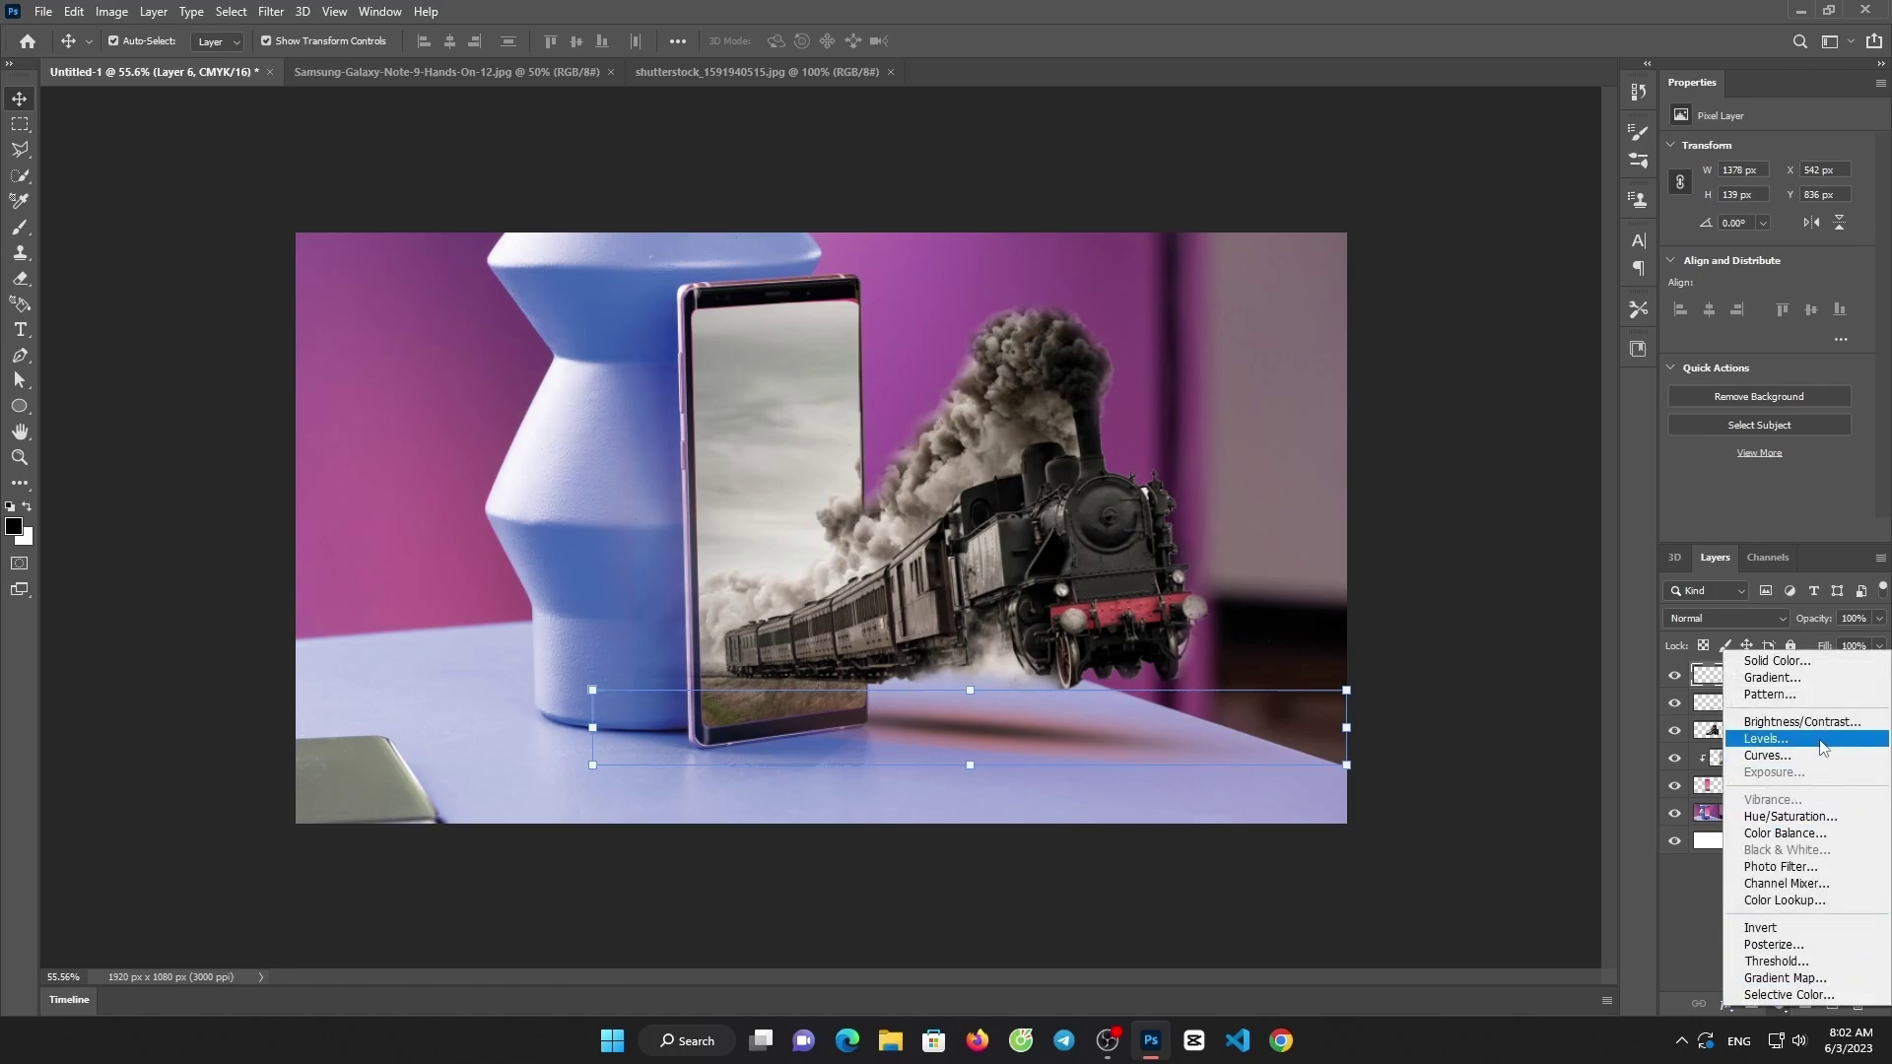
{"action": "left_click", "coordinate": [1820, 773]}
{"action": "left_click_drag", "start_coordinate": [1775, 269], "coordinate": [1779, 263]}
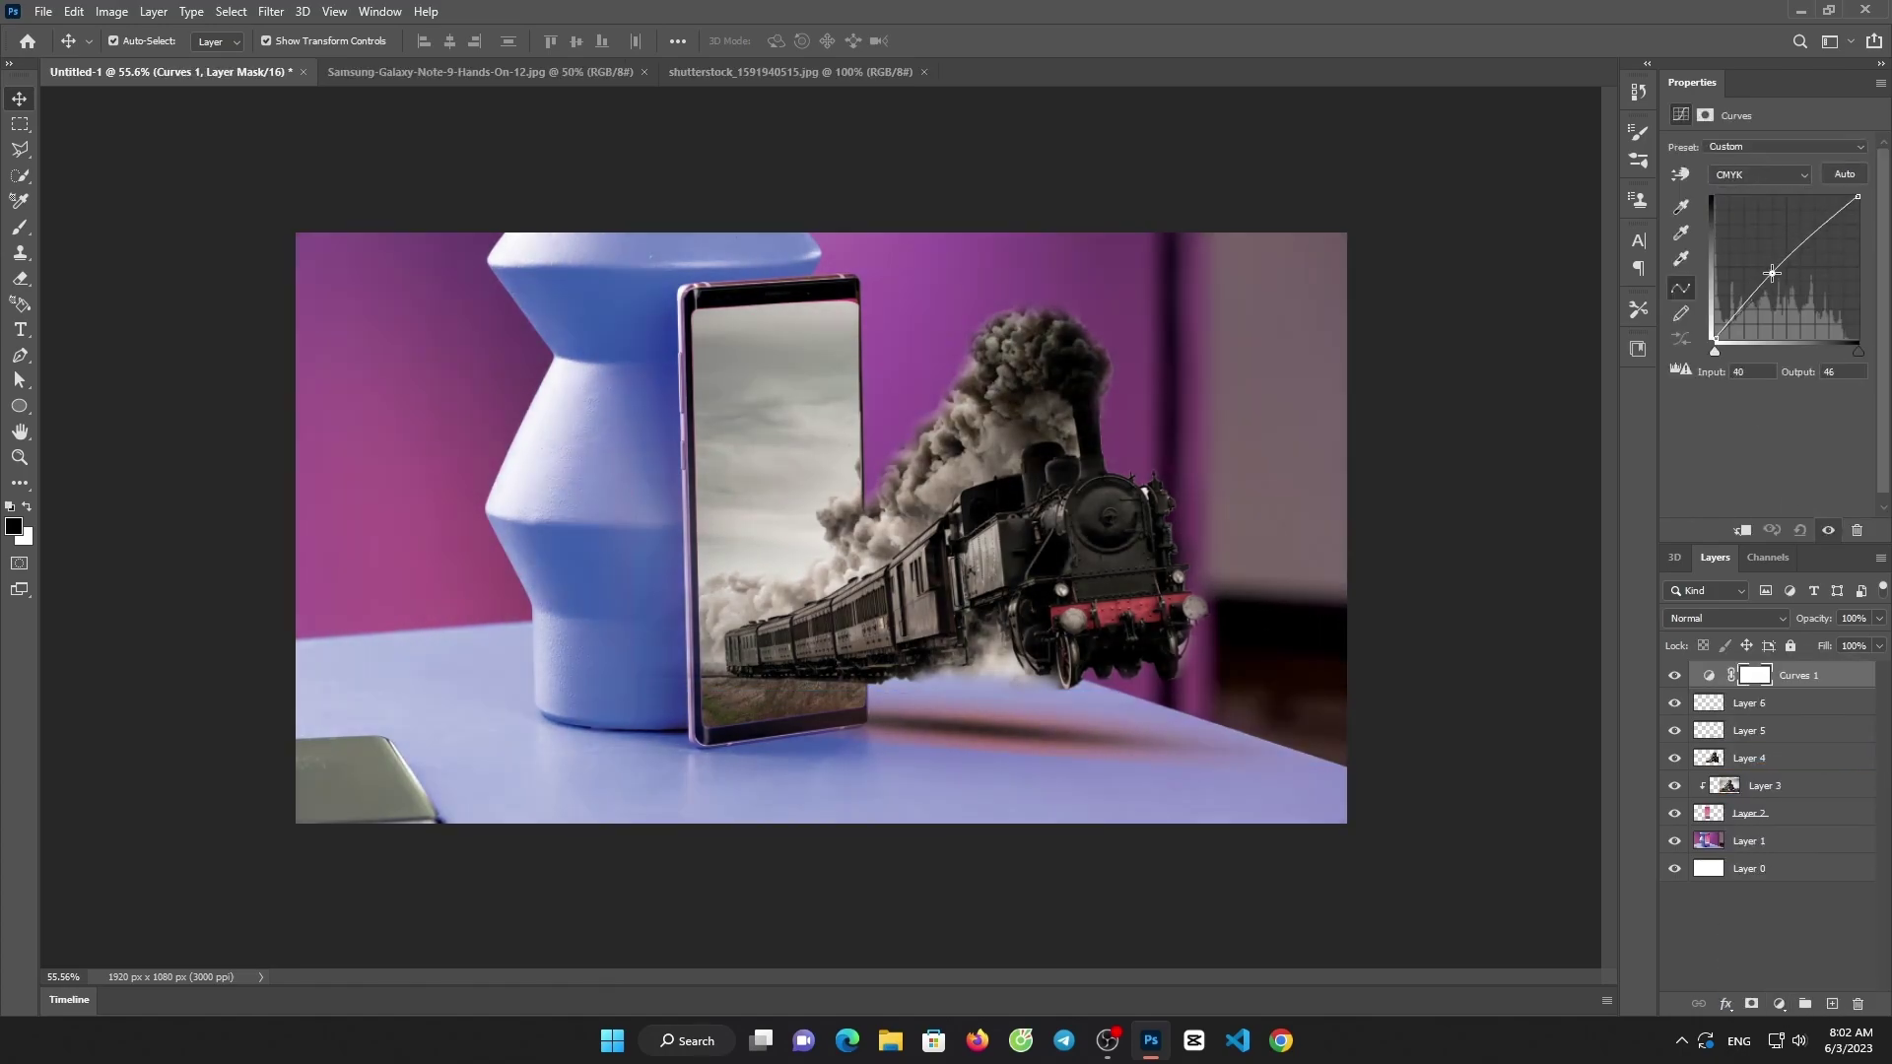
{"action": "left_click", "coordinate": [1779, 1004]}
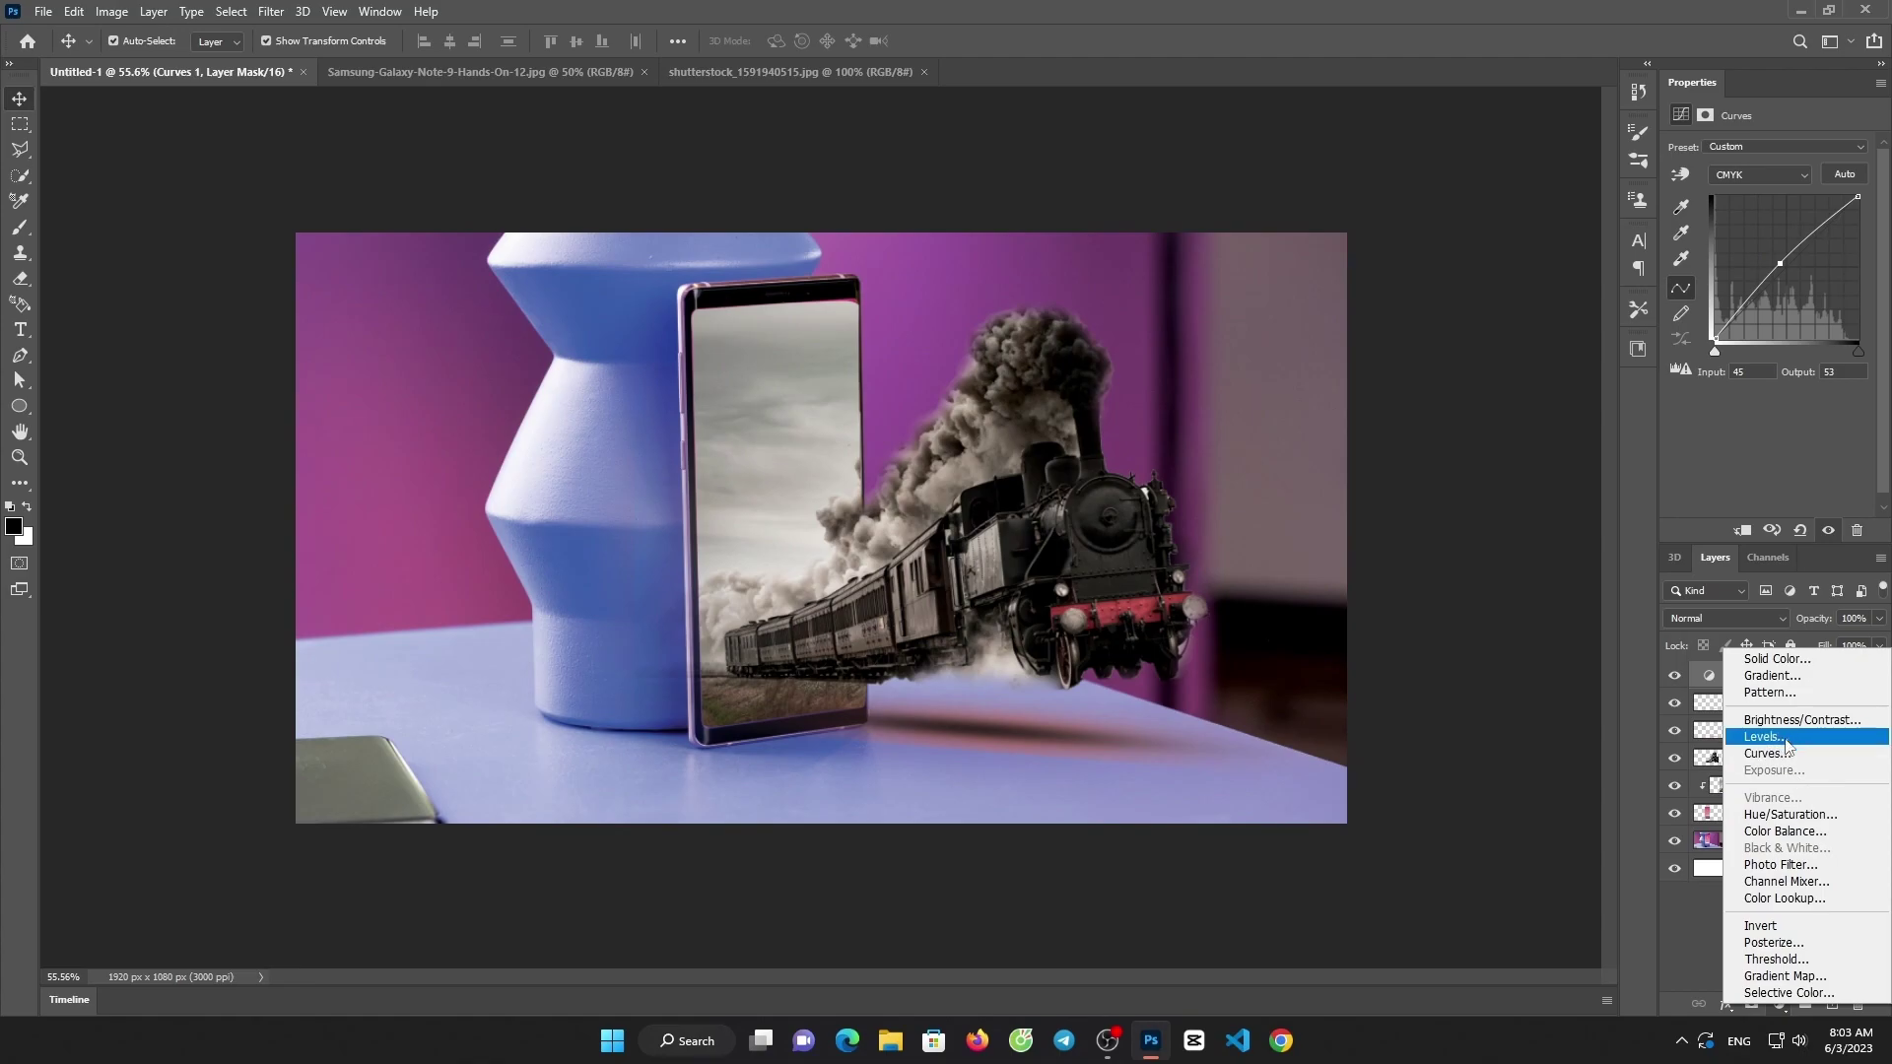
{"action": "left_click", "coordinate": [1799, 832]}
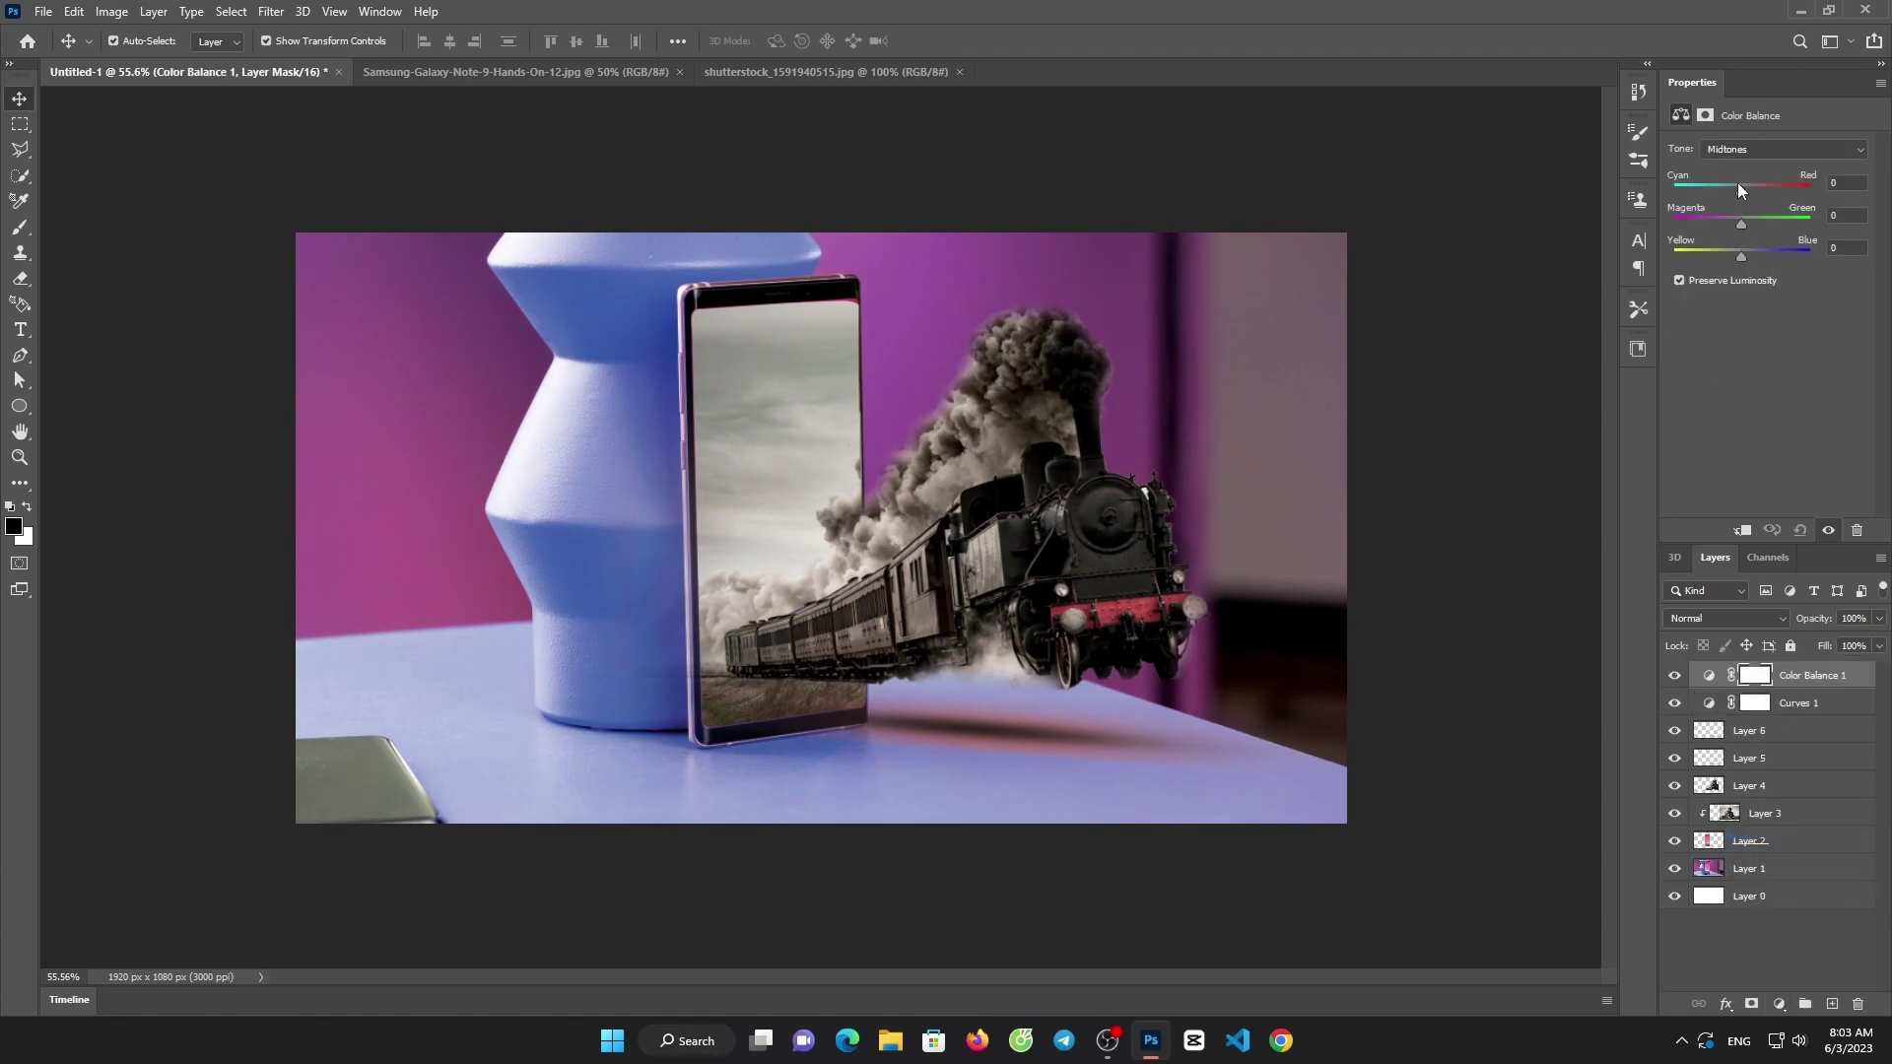